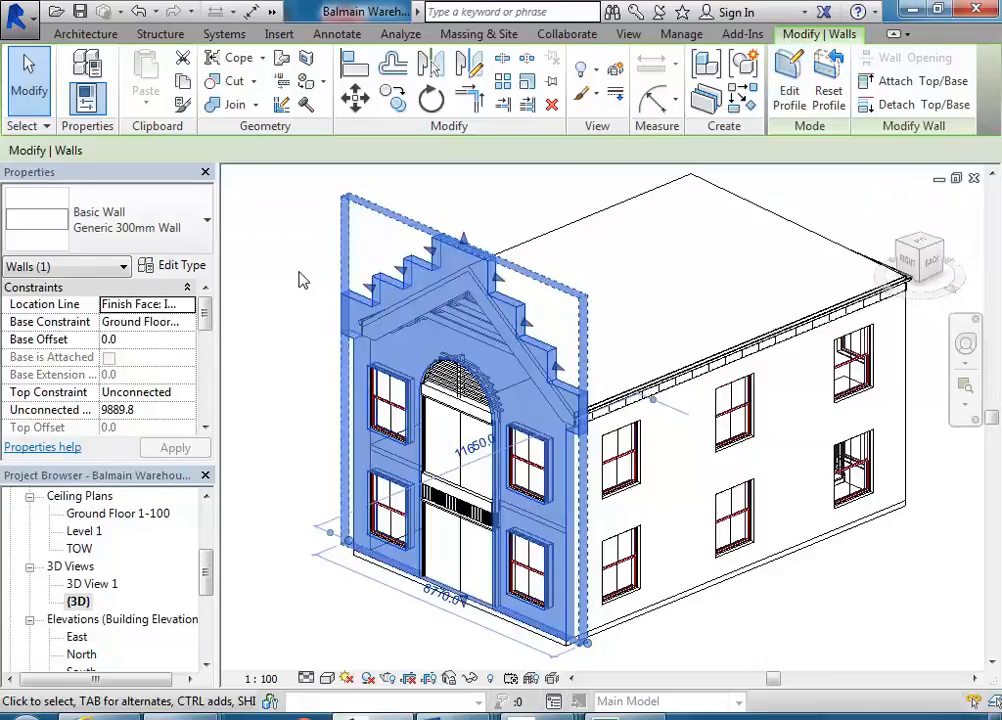
- Examine the stepped front gable wall of the warehouse model in the 3D view
click(303, 281)
middle_drag(493, 380, 566, 392)
scroll(566, 392, up, 4)
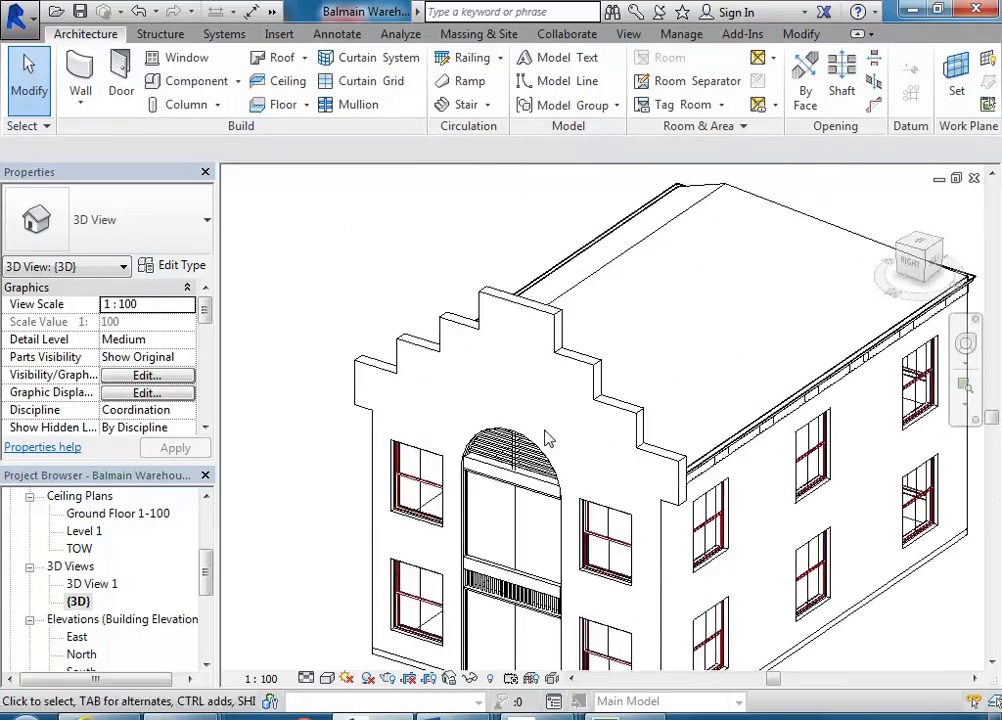
click(548, 409)
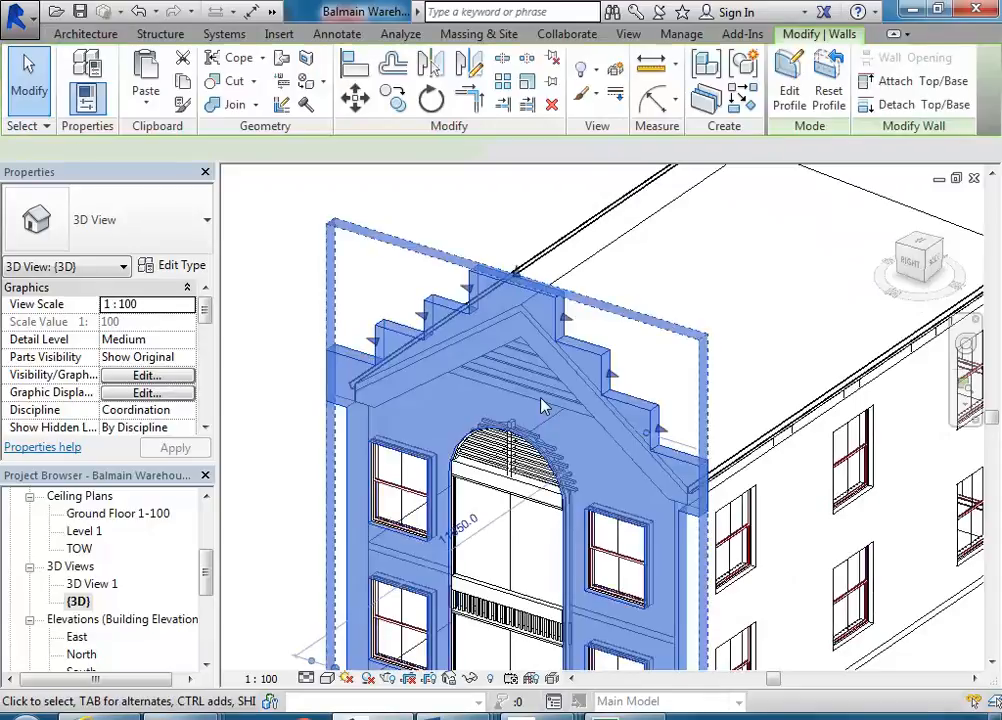
scroll(552, 409, up, 4)
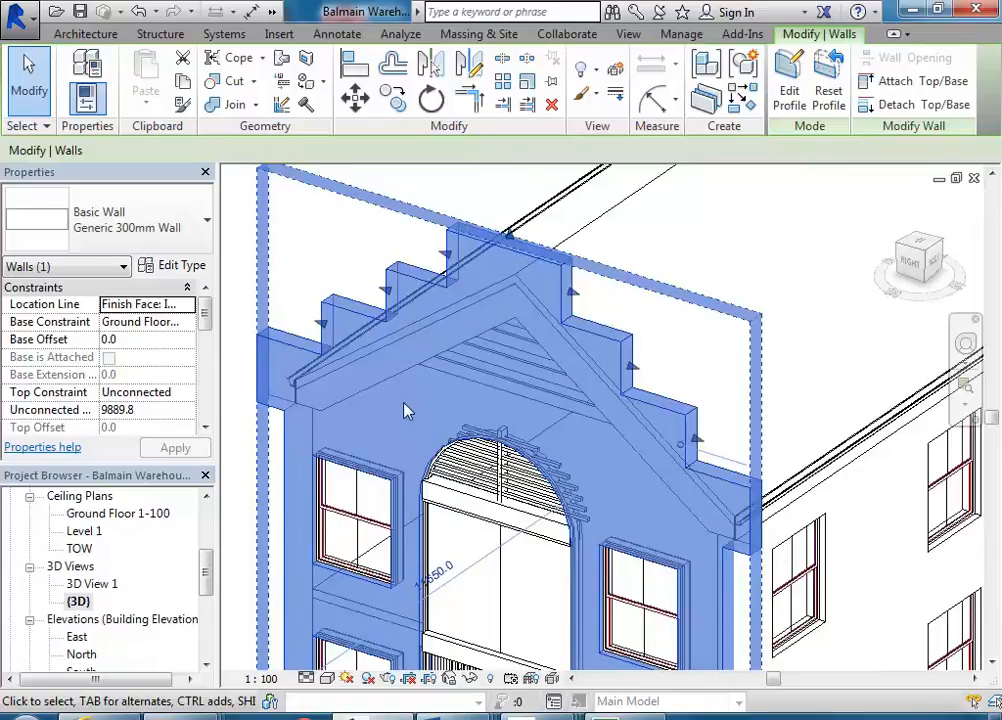
key(Escape)
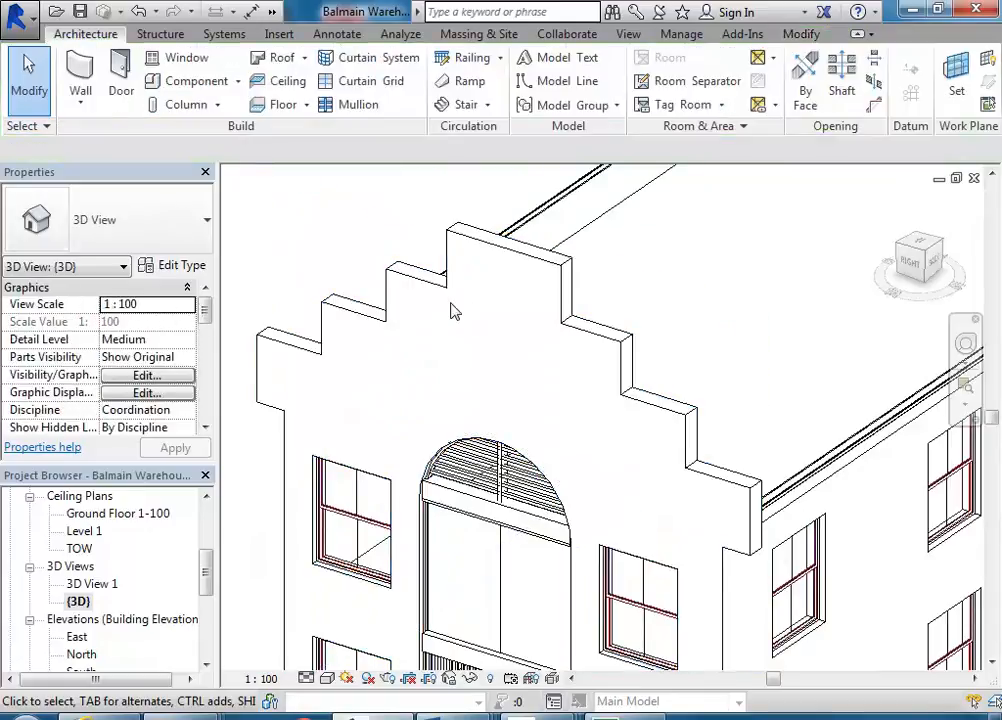
scroll(470, 329, down, 5)
shift+middle_drag(648, 342, 481, 324)
mouse_move(370, 712)
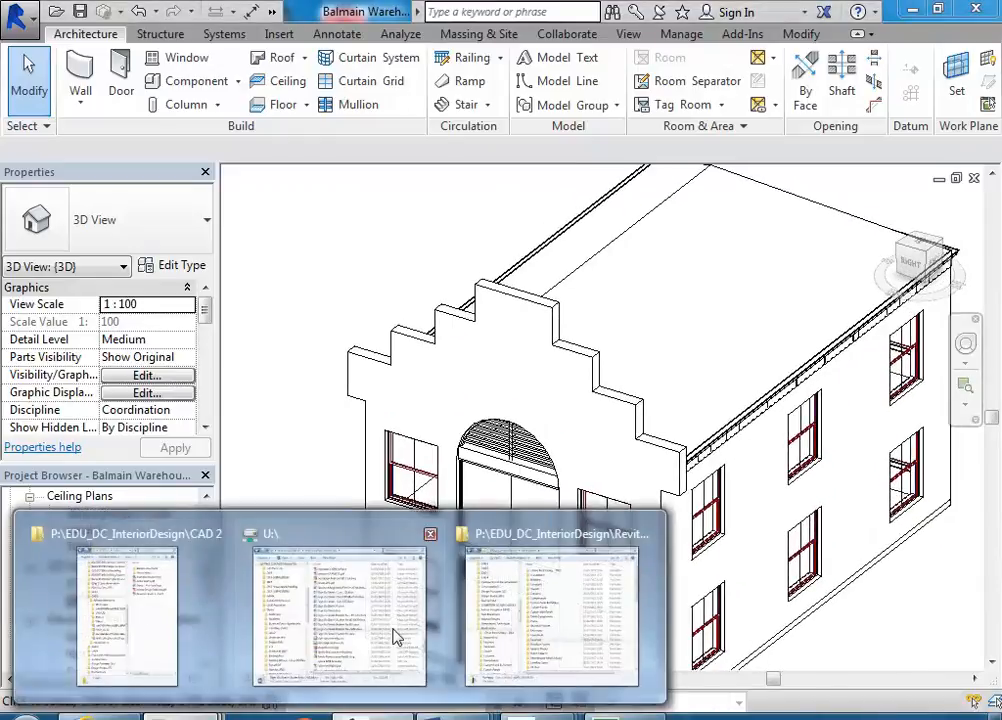
- Open the reference photo fenwicks stone building balmain.jpg from the Balmain Warehouse Photos folder and zoom into it
click(541, 637)
click(217, 93)
click(360, 353)
double_click(360, 353)
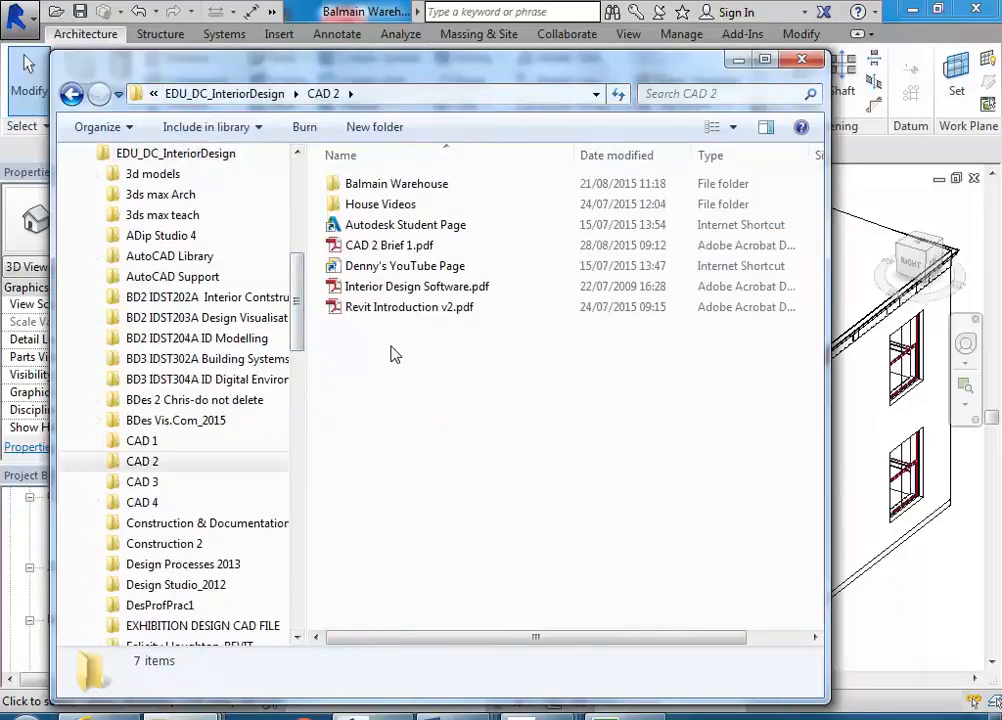
double_click(385, 186)
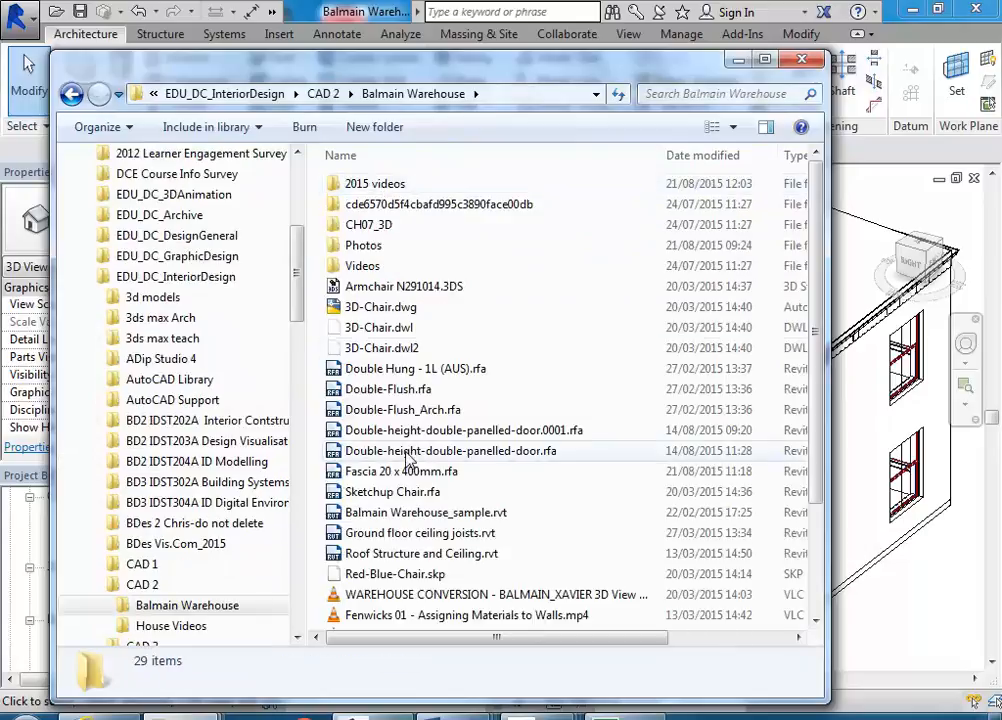
double_click(368, 247)
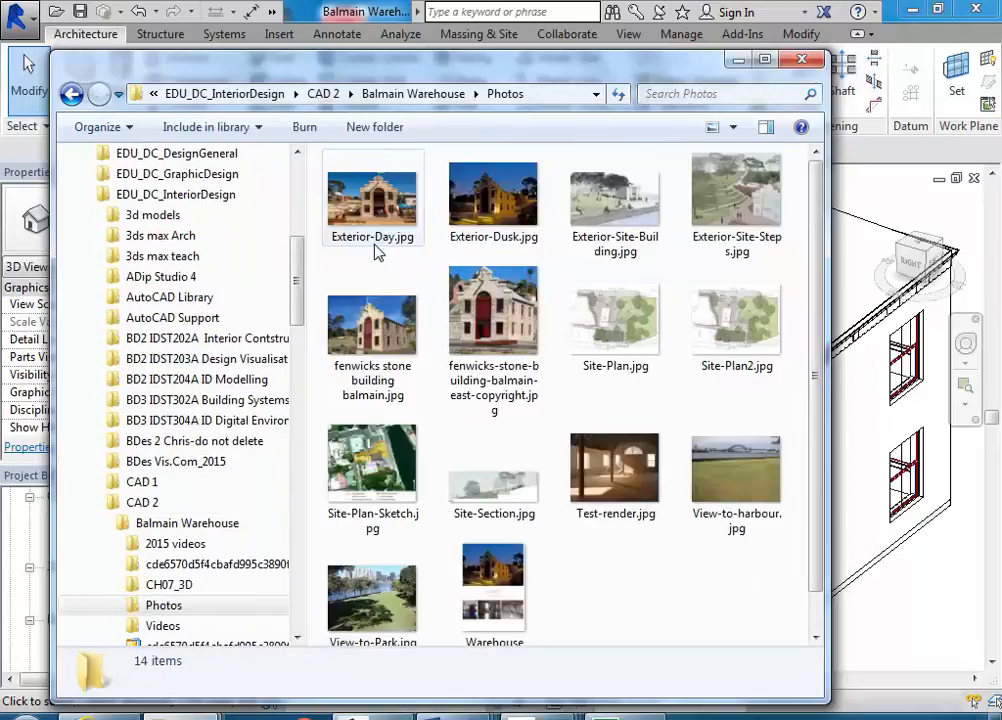
click(367, 183)
click(358, 310)
right_click(360, 310)
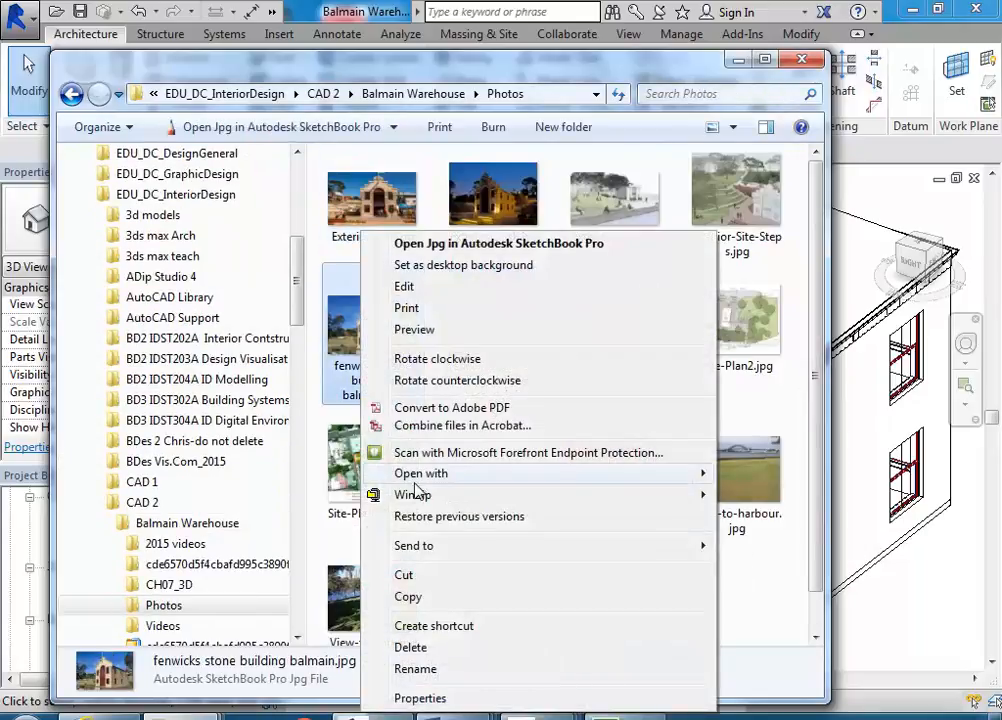
mouse_move(420, 474)
click(740, 606)
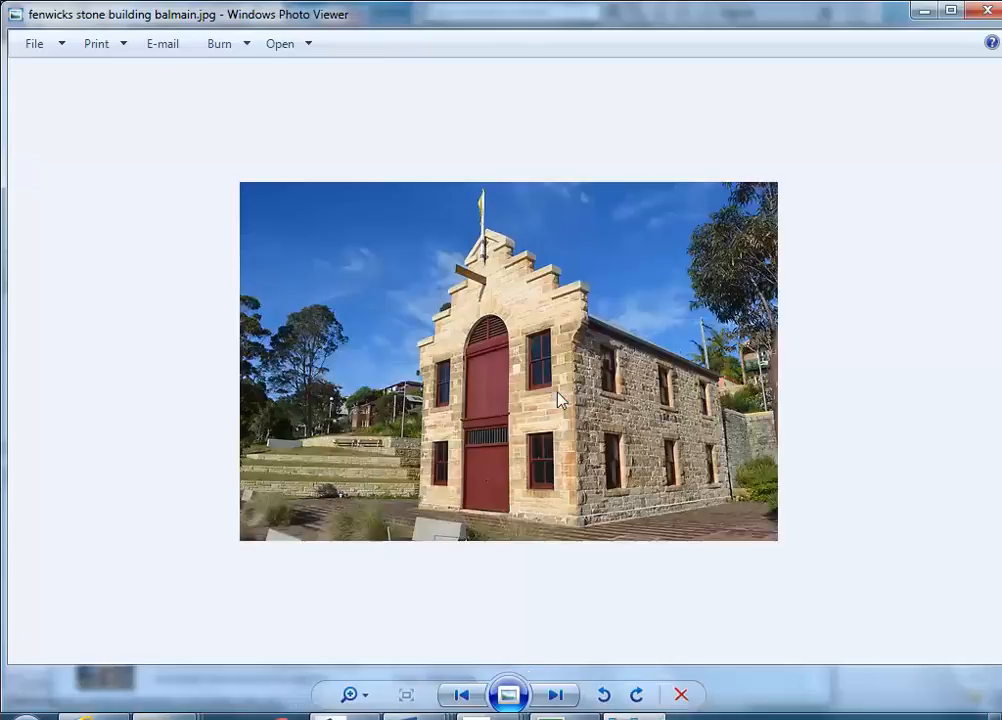
scroll(521, 420, up, 3)
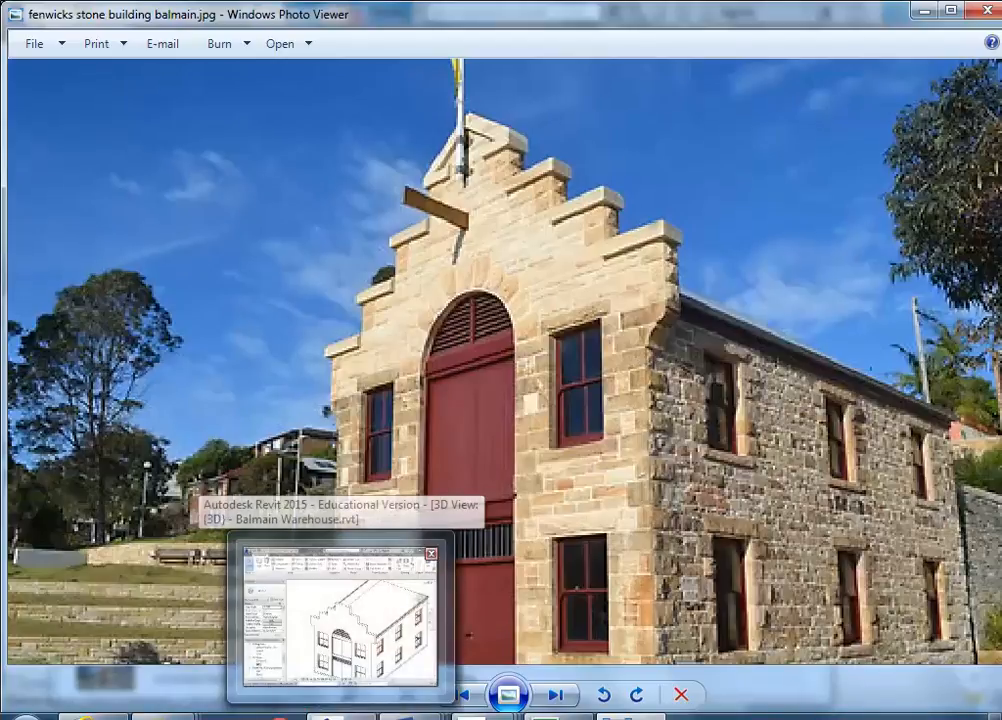
- Return to the model, select the front gable wall and start editing its profile
click(340, 615)
middle_drag(563, 412, 614, 367)
scroll(599, 354, up, 1)
click(624, 354)
middle_drag(614, 518, 621, 345)
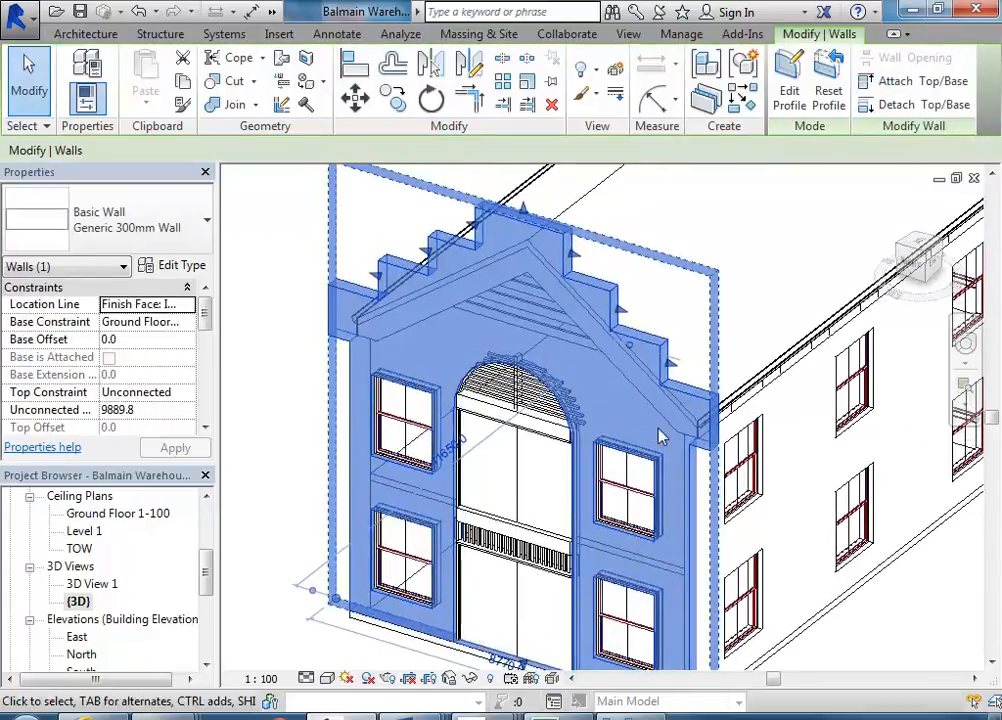
middle_drag(661, 430, 646, 416)
scroll(665, 402, up, 2)
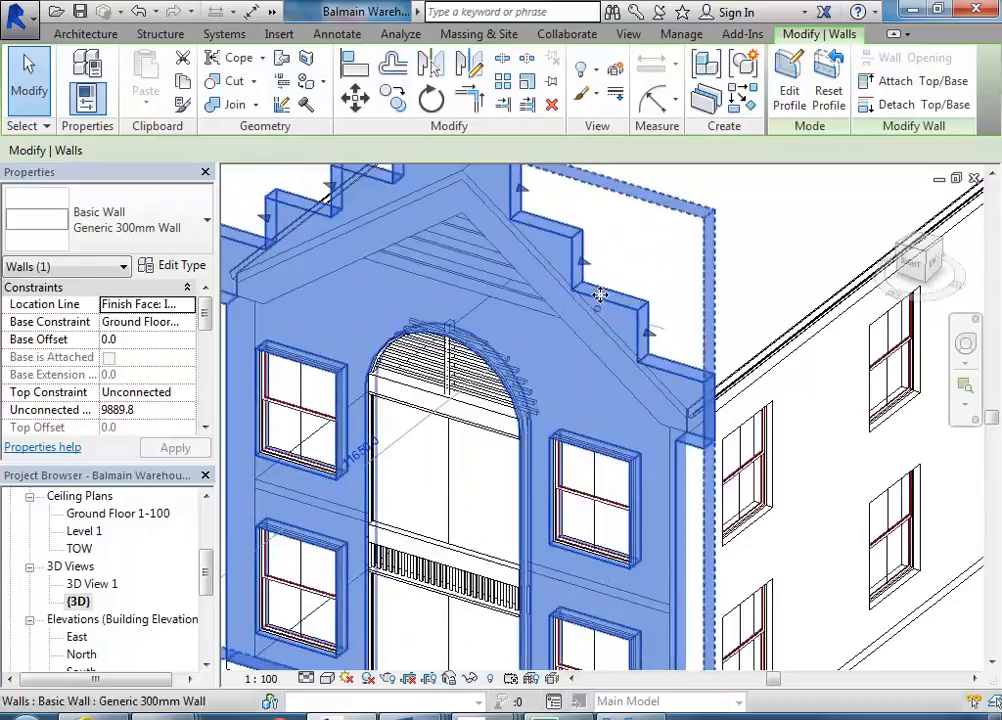
scroll(497, 420, down, 2)
middle_drag(497, 420, 521, 412)
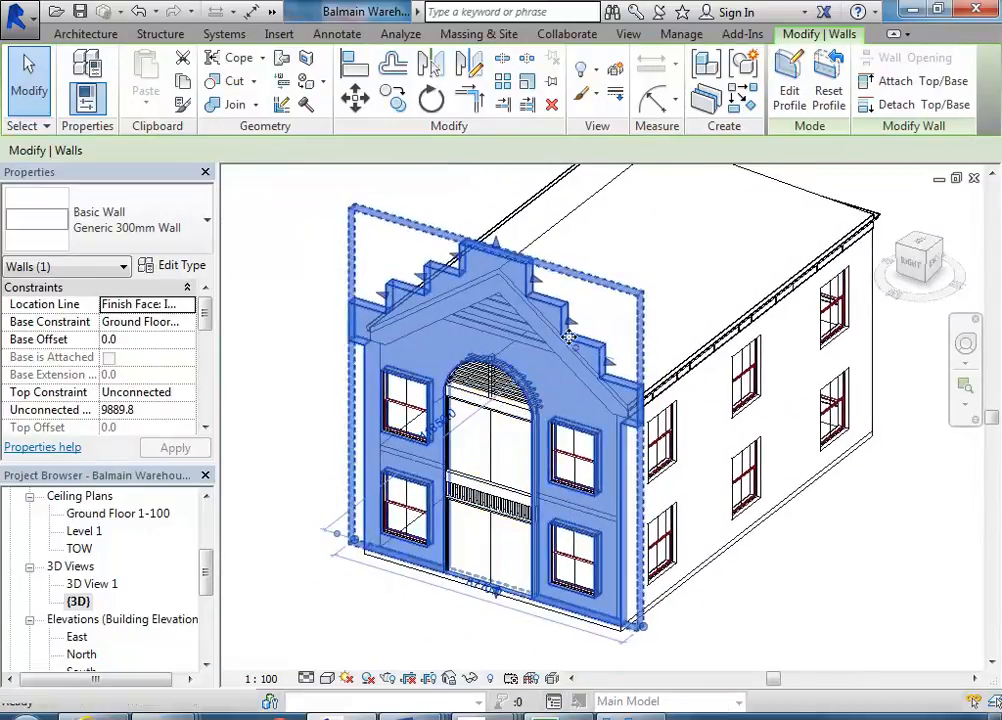
scroll(572, 345, up, 2)
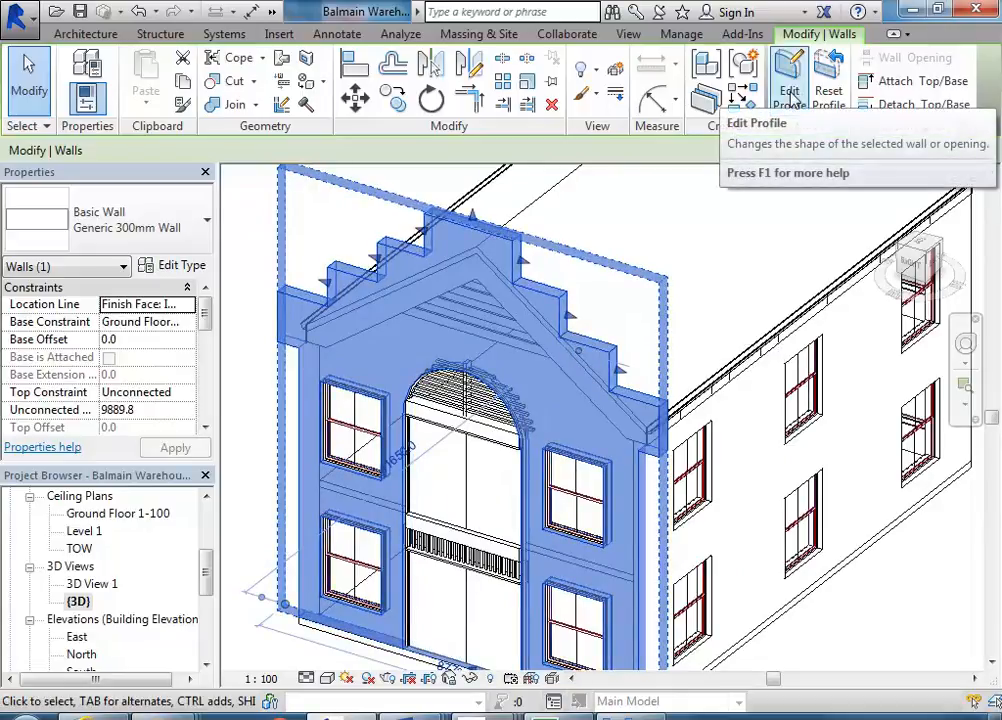
click(790, 98)
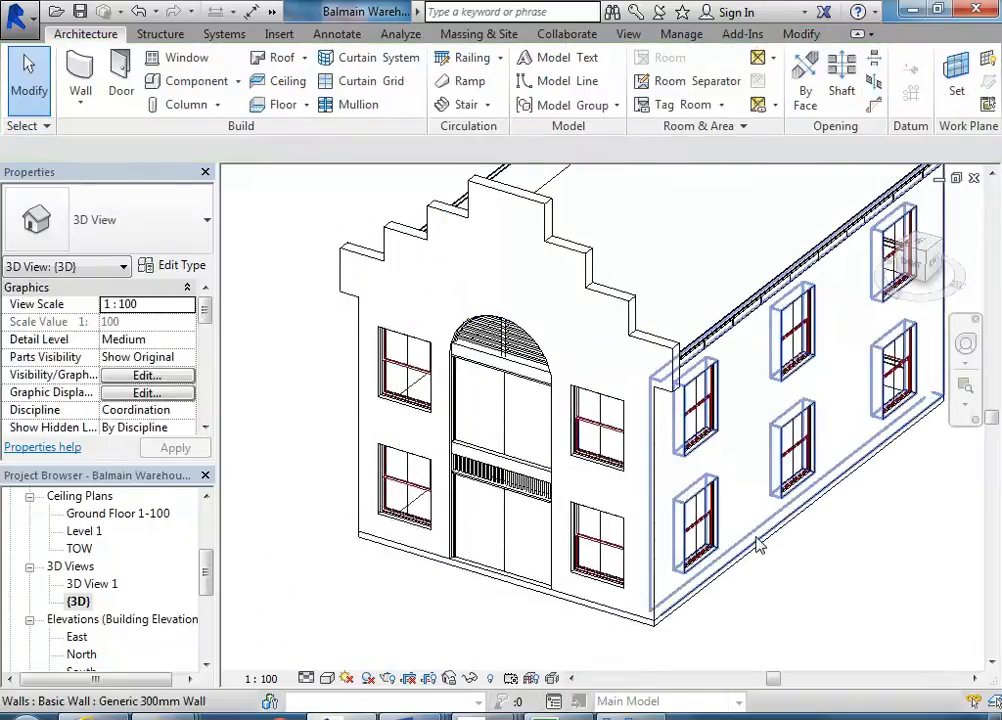
click(757, 545)
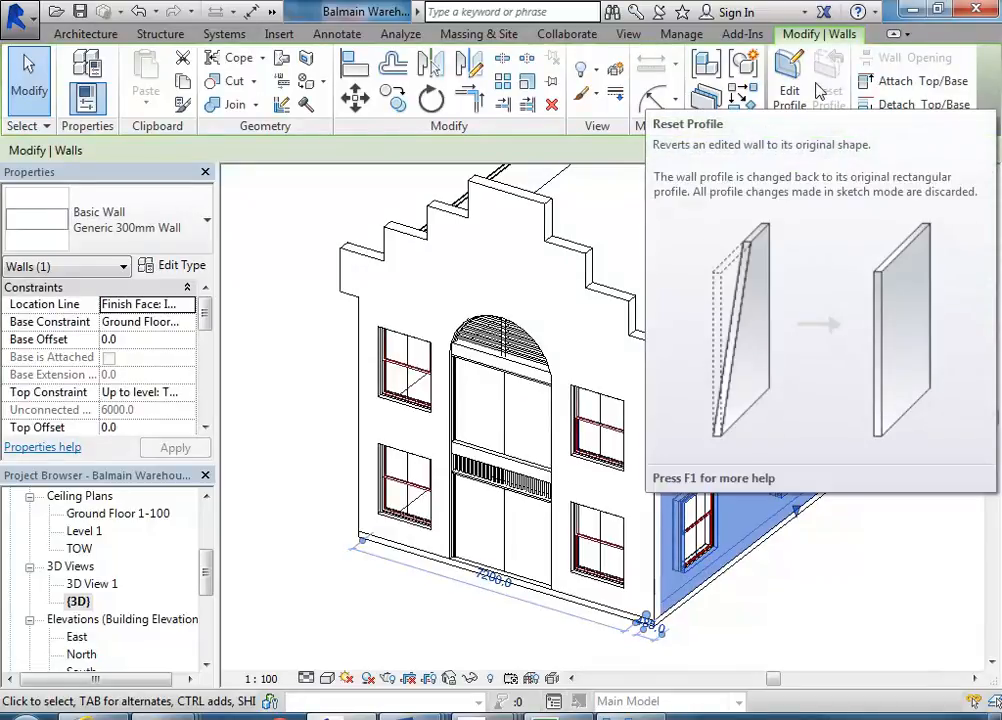
click(613, 307)
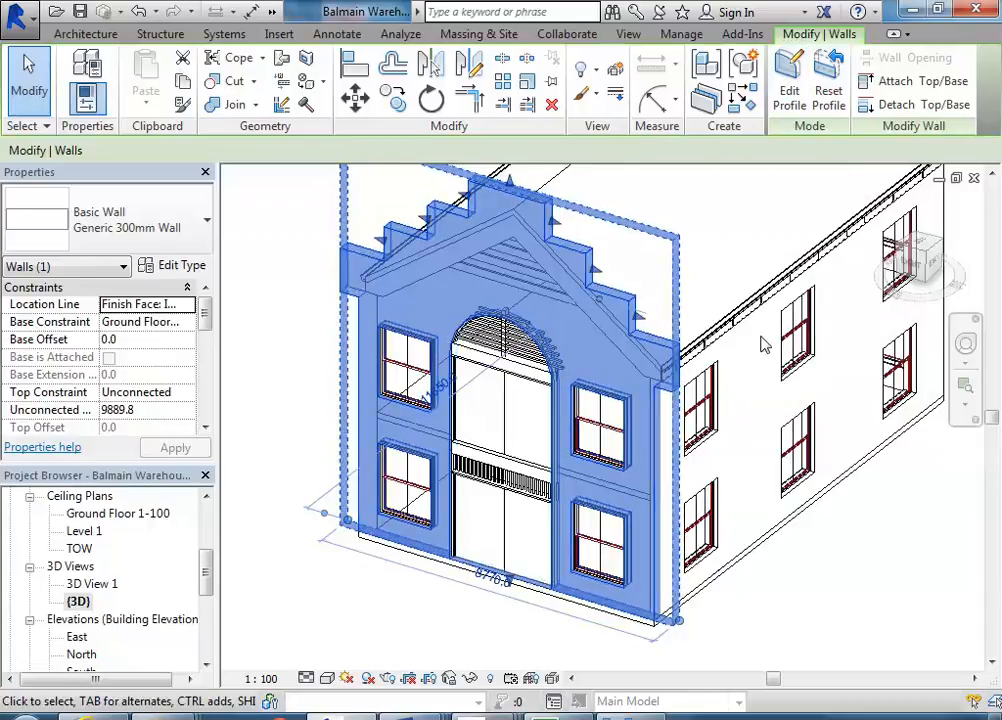
click(787, 88)
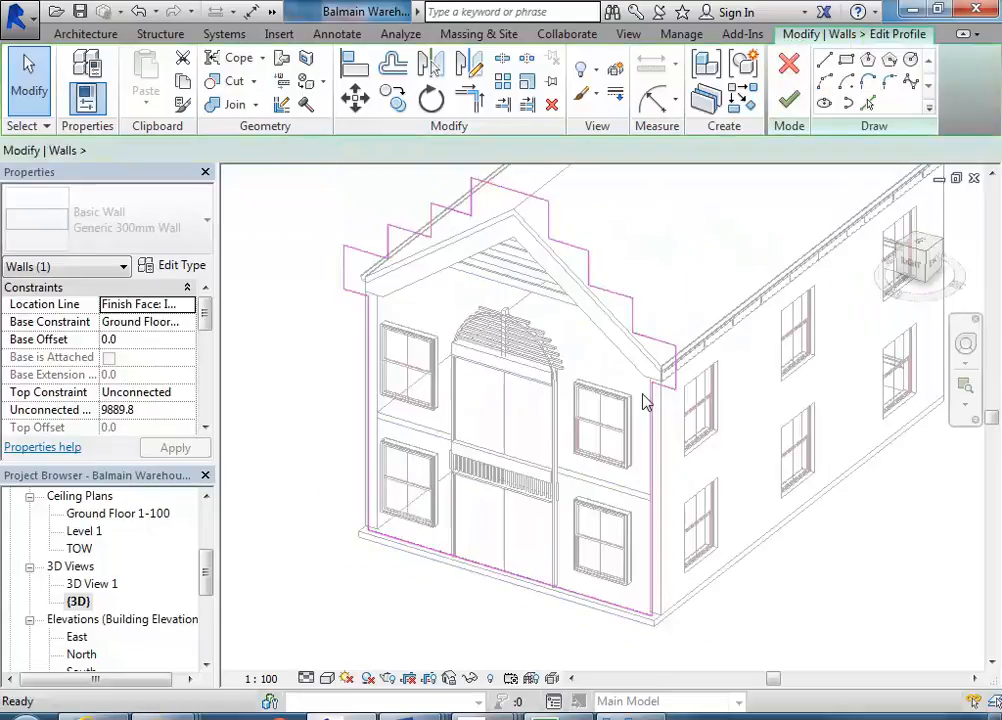
- Compare the profile sketch in the East elevation view with the gable corner in the reference photo
middle_drag(452, 309, 500, 350)
middle_drag(568, 447, 512, 425)
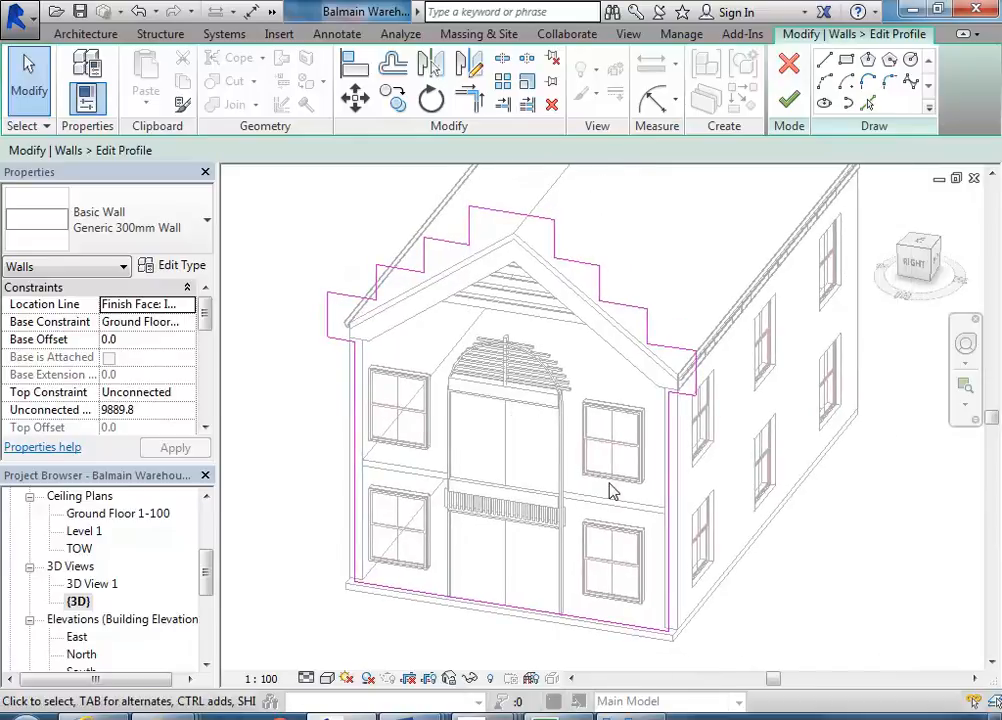
middle_drag(548, 471, 480, 484)
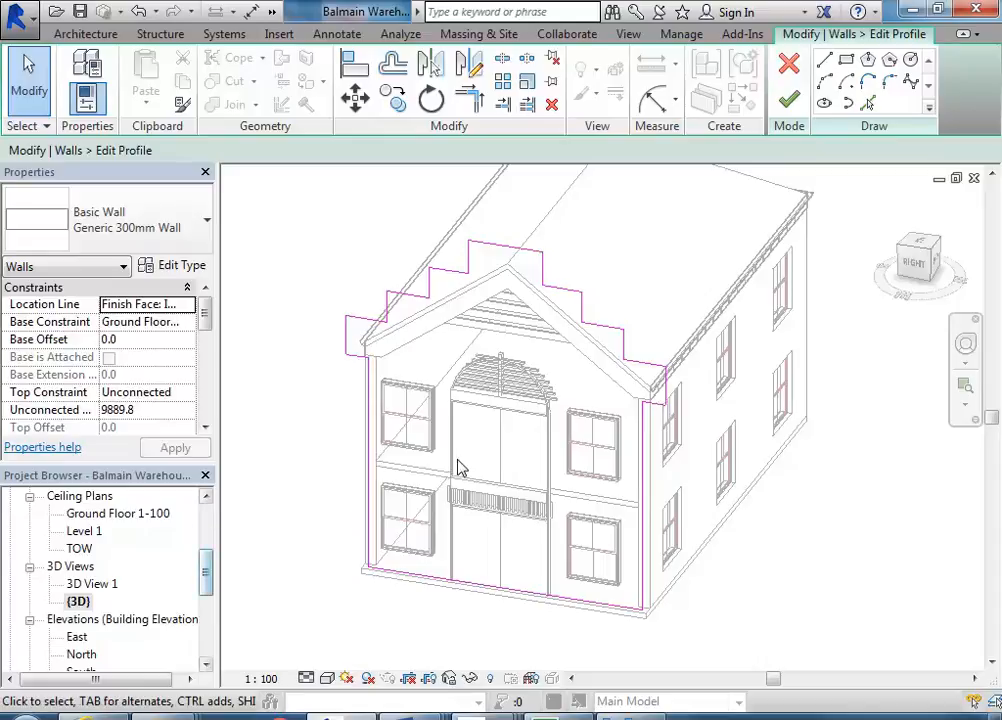
middle_drag(472, 470, 481, 468)
drag(206, 574, 208, 595)
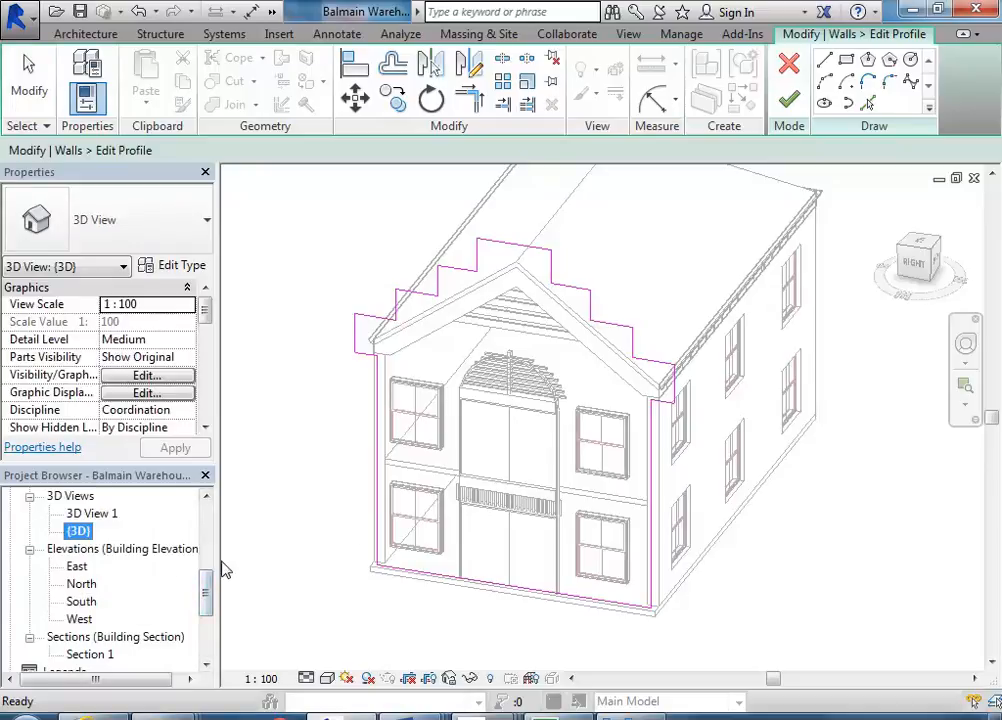
double_click(77, 567)
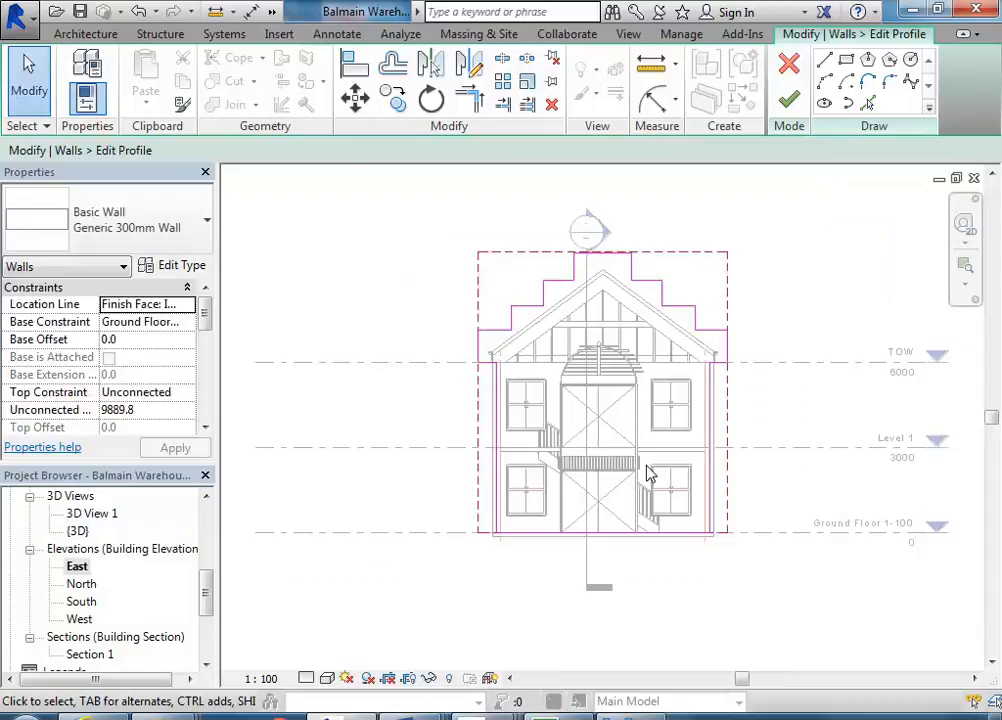
scroll(598, 460, up, 2)
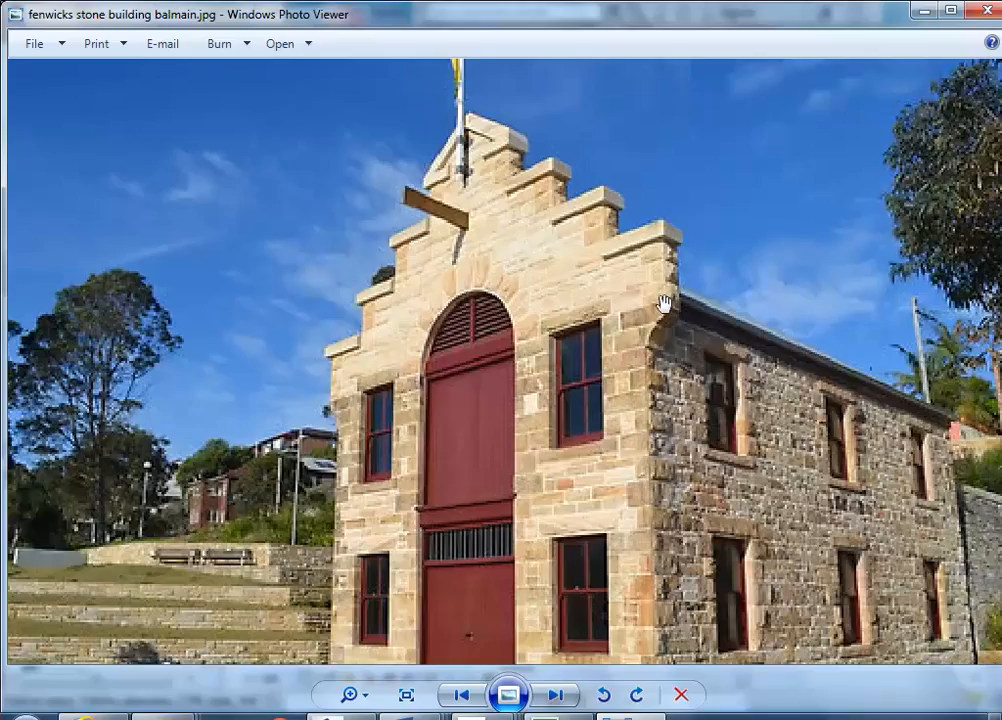
scroll(676, 300, up, 3)
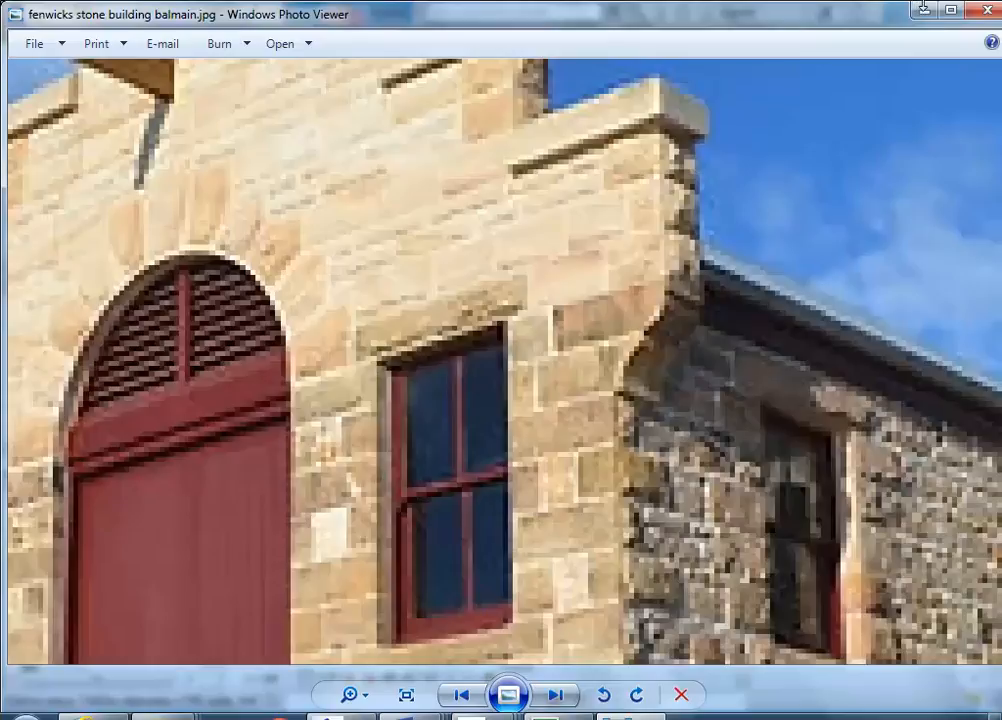
click(924, 8)
- Lower the short horizontal profile line at the gable's right shoulder by about 225 mm
scroll(622, 342, up, 5)
scroll(650, 392, up, 4)
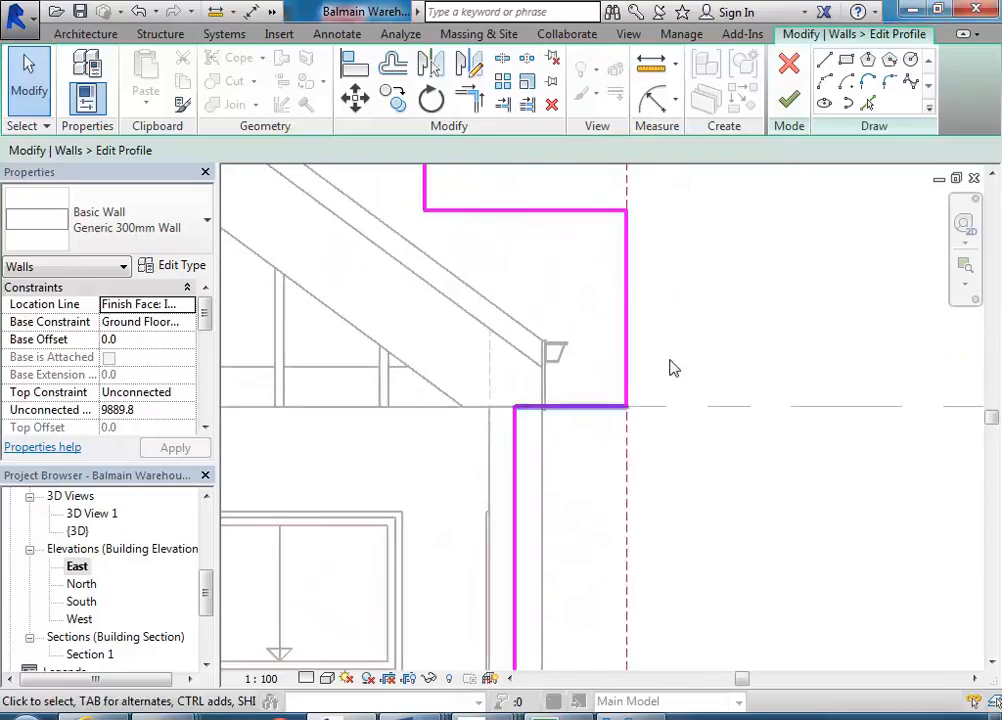
middle_drag(517, 488, 558, 470)
scroll(626, 469, up, 2)
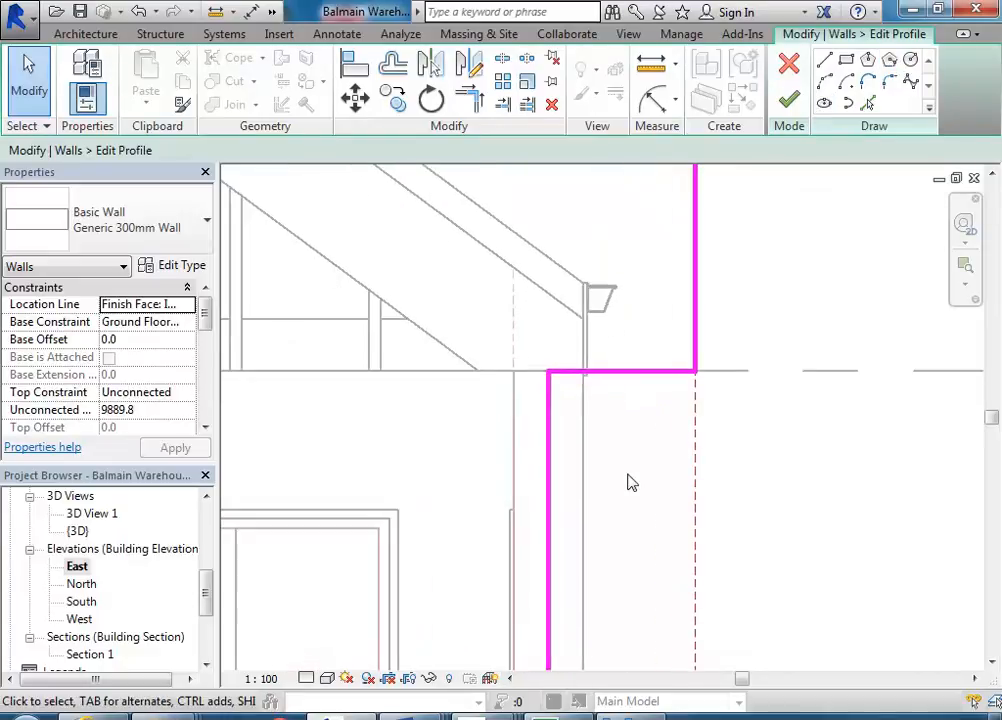
click(620, 374)
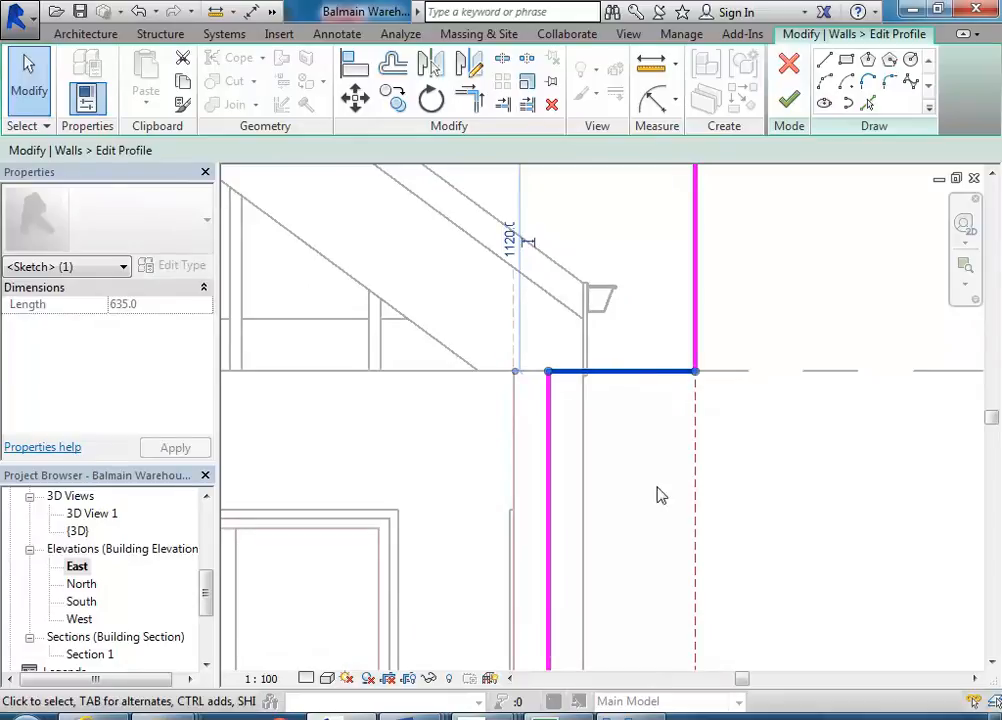
scroll(537, 412, down, 2)
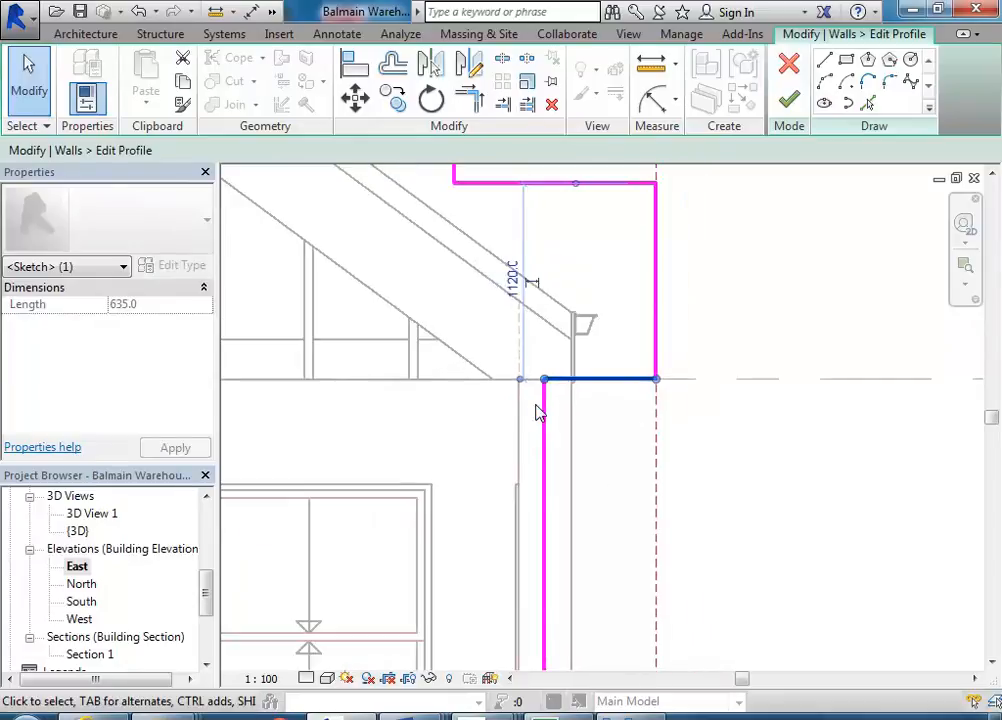
mouse_move(625, 714)
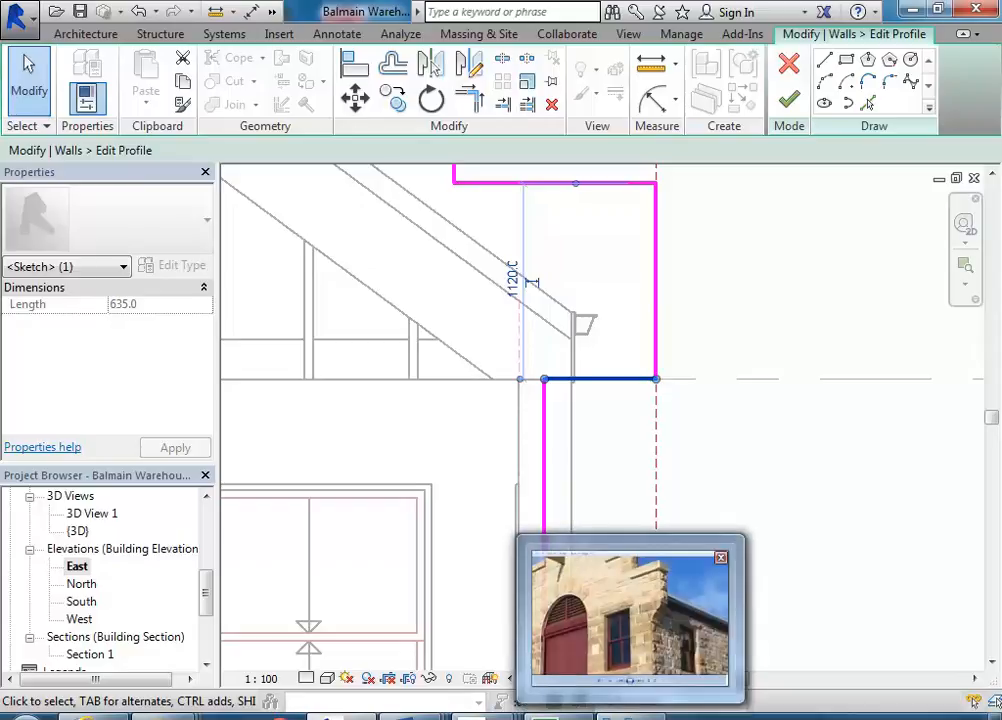
mouse_move(665, 645)
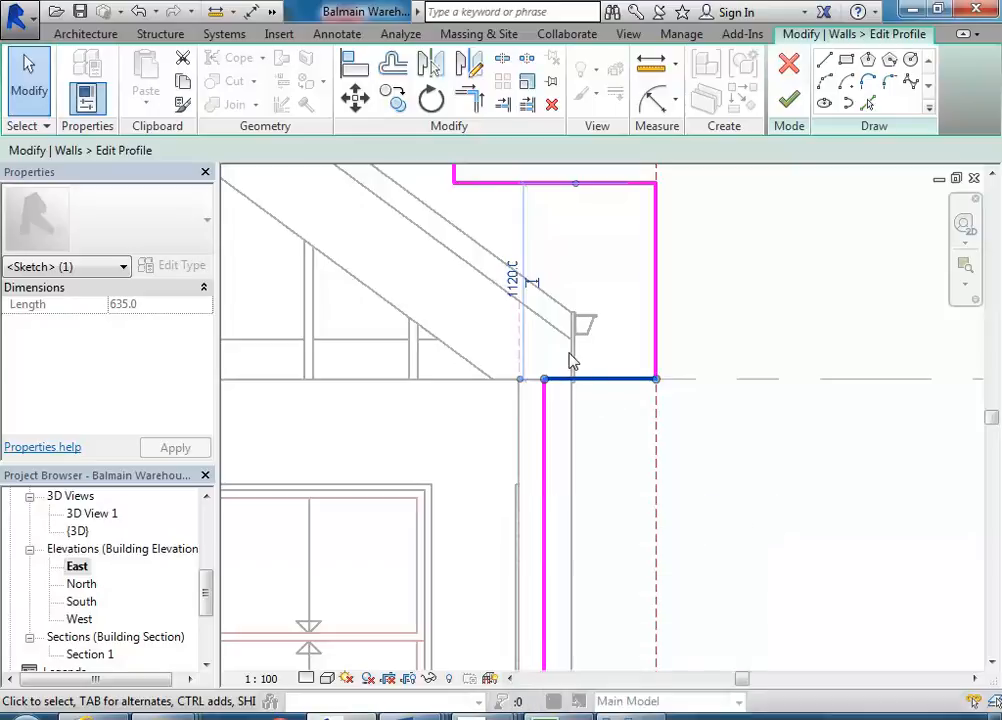
key(Down)
key(Down)
key(Down)
key(Down)
key(Down)
key(Down)
key(Down)
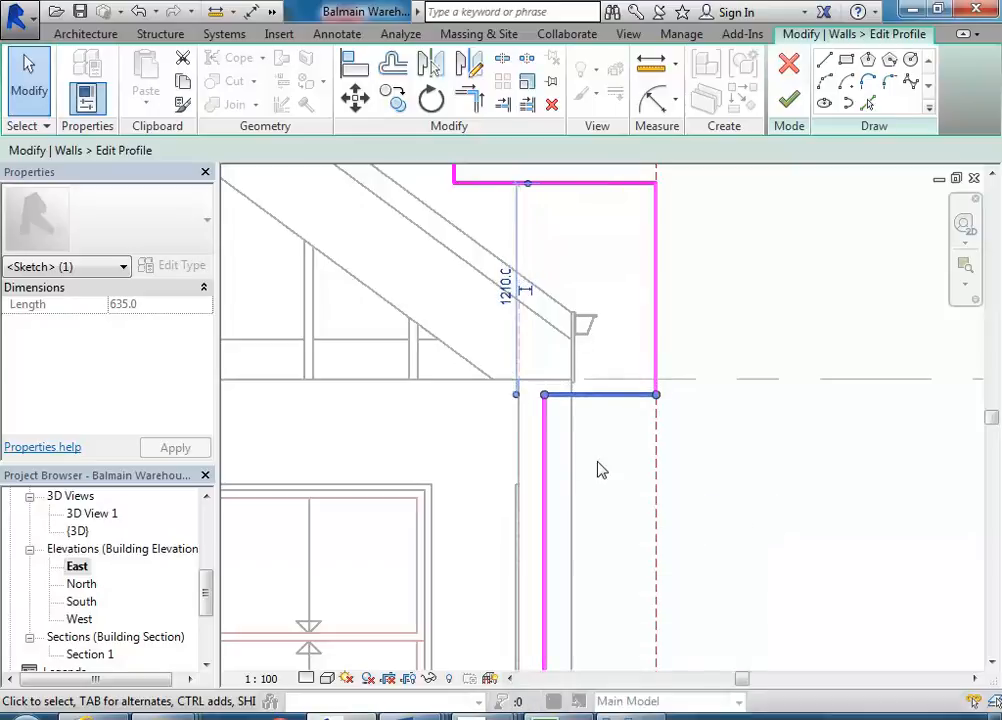
key(Down)
key(Down)
key(Down)
key(Down)
key(Down)
key(Down)
key(Down)
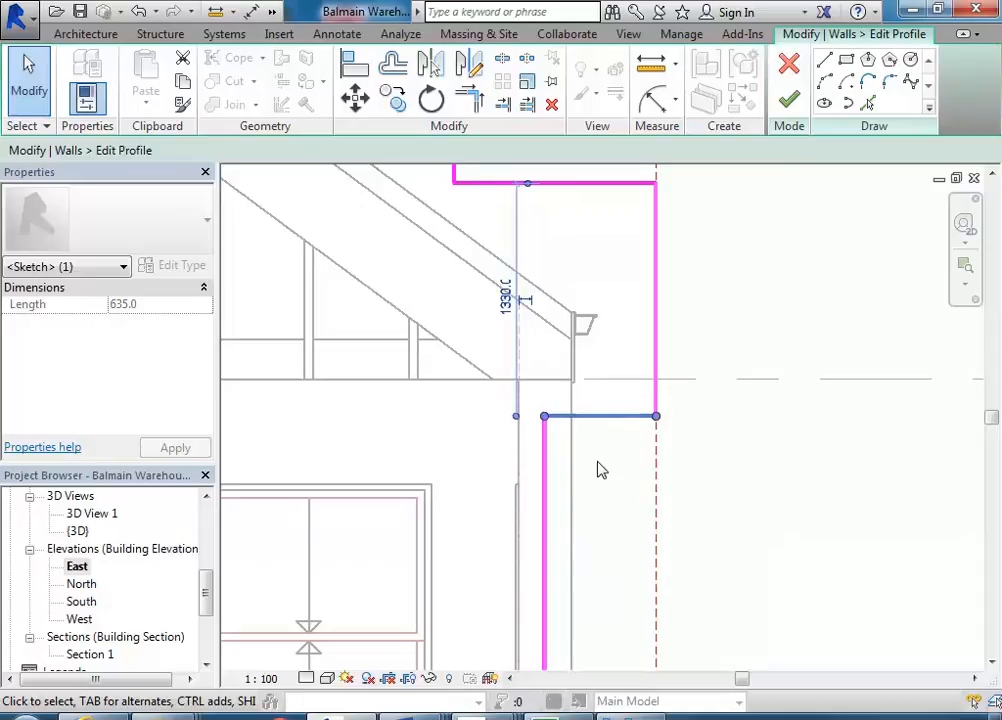
key(Down)
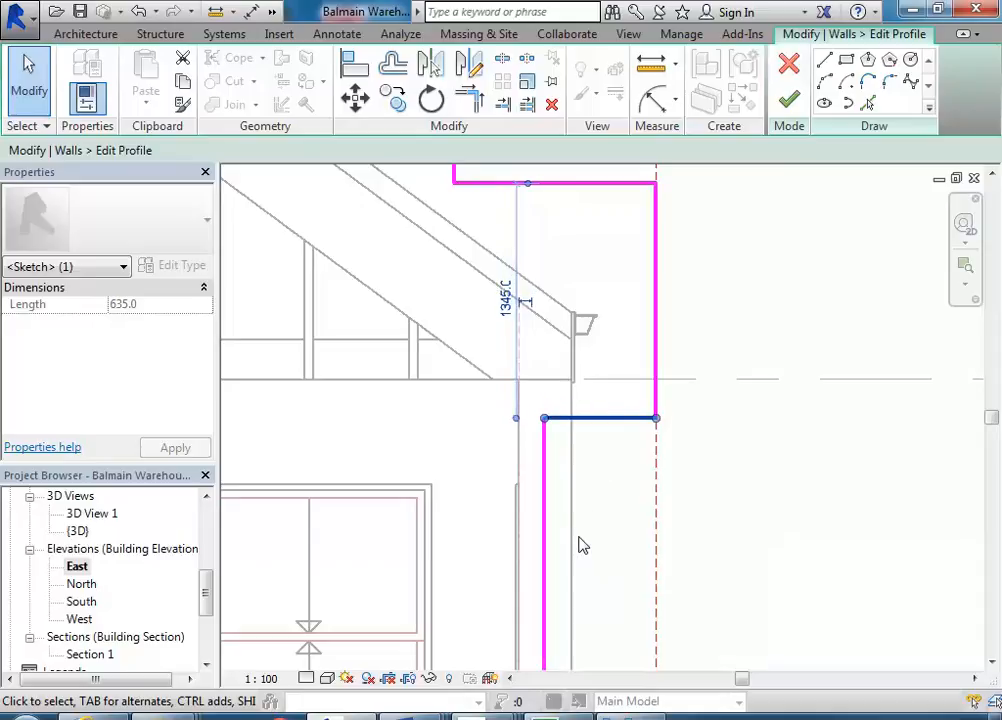
middle_drag(604, 496, 582, 479)
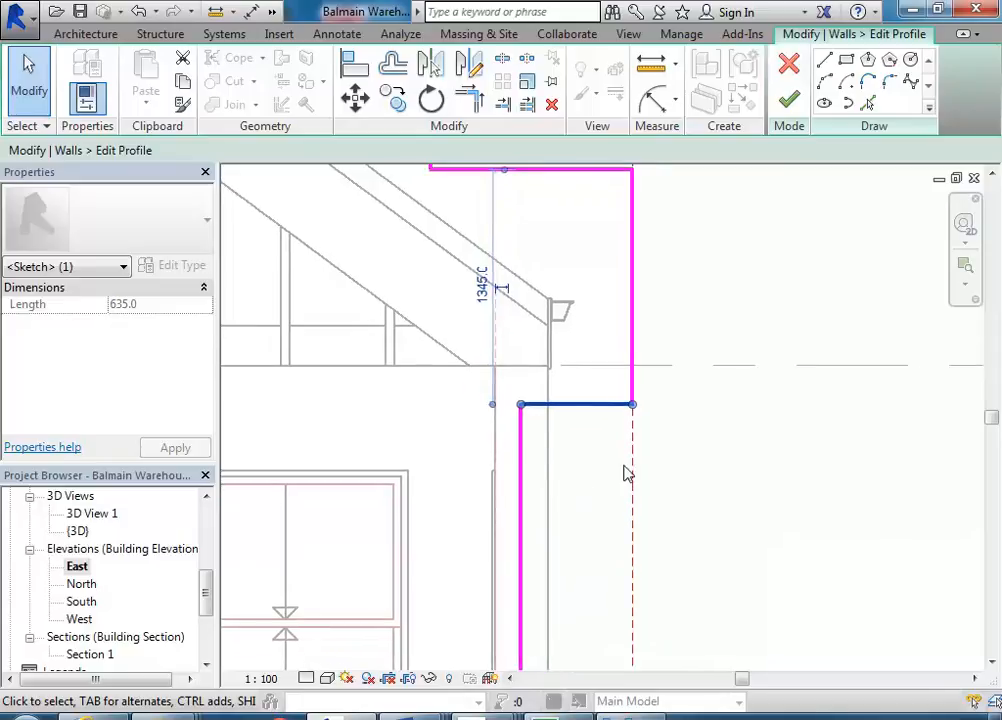
- Round the corner between the vertical wall edge and the lowered shoulder line with a fillet arc of about 140 mm radius
click(787, 398)
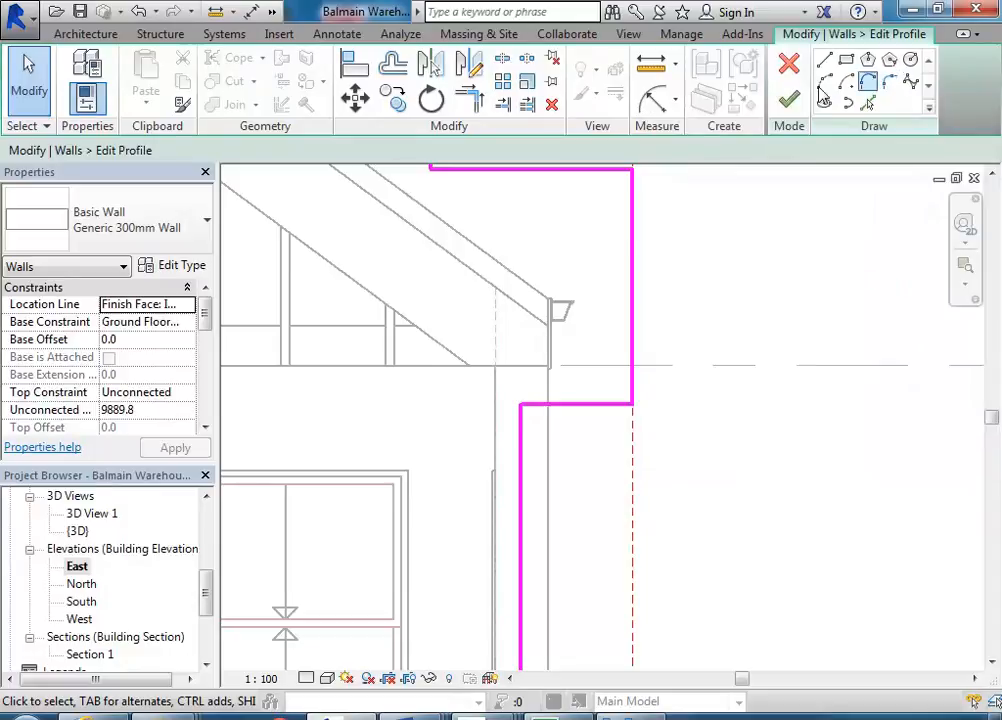
click(889, 87)
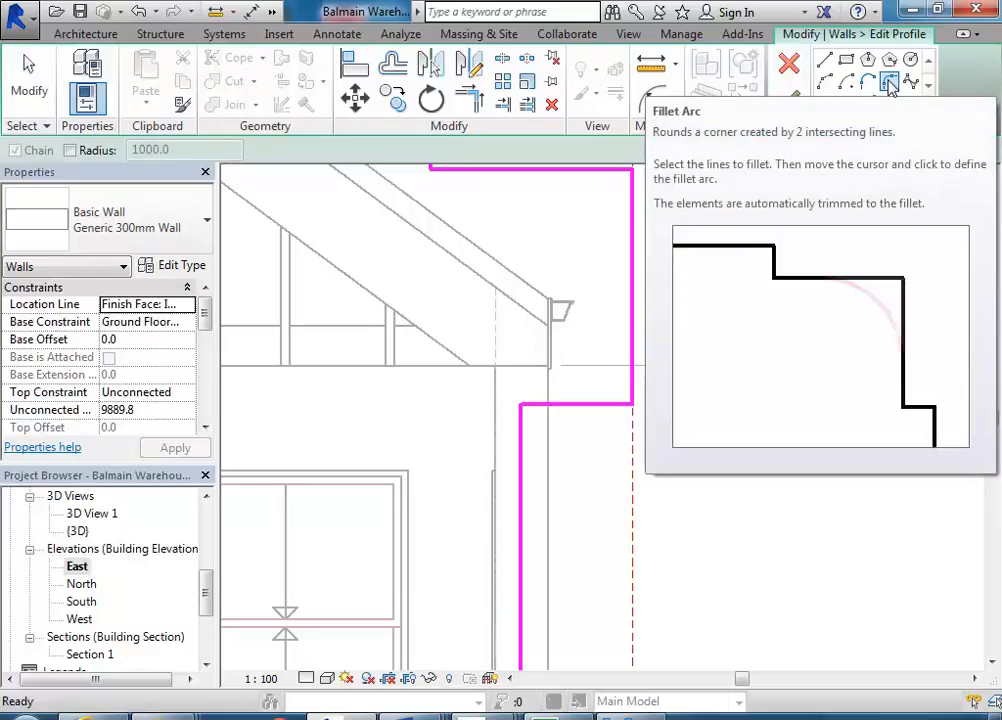
click(635, 385)
click(622, 405)
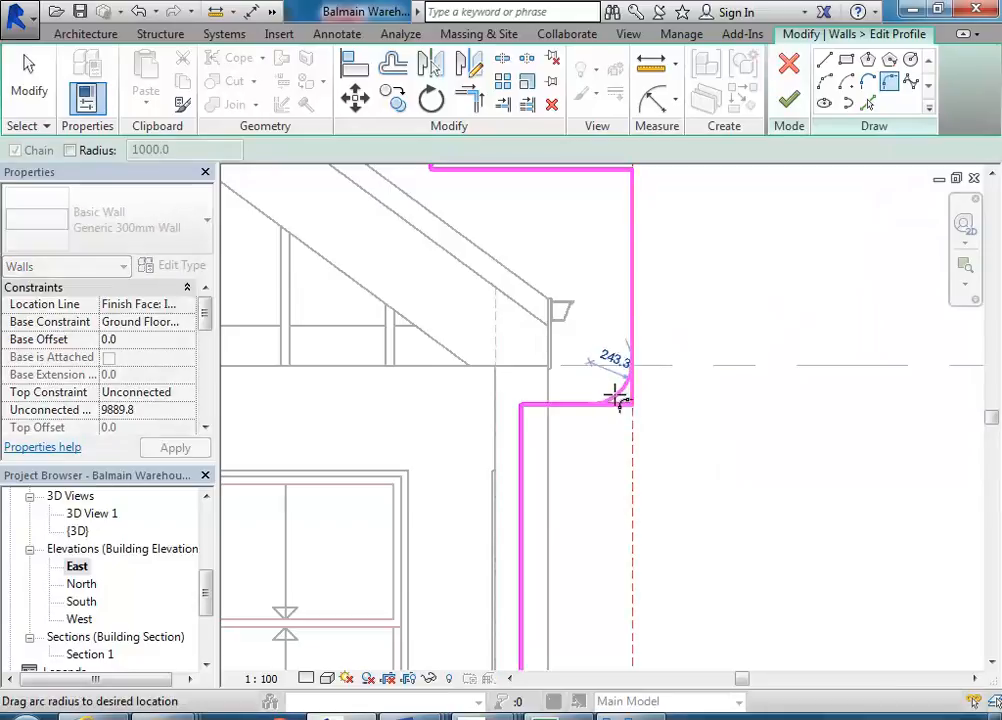
scroll(624, 399, up, 2)
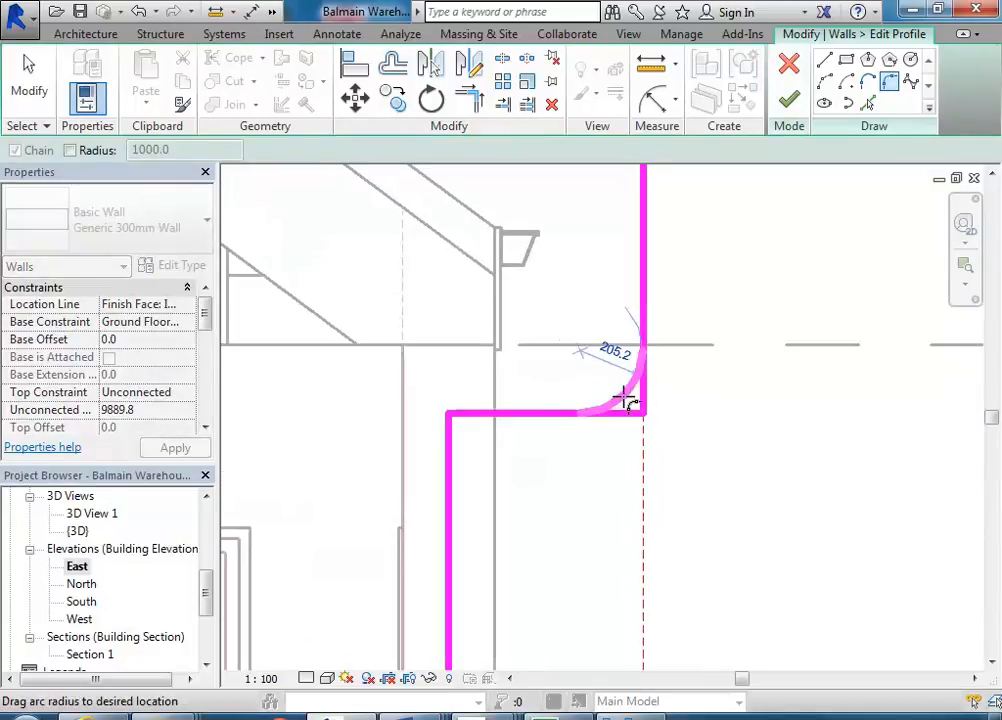
scroll(630, 400, up, 2)
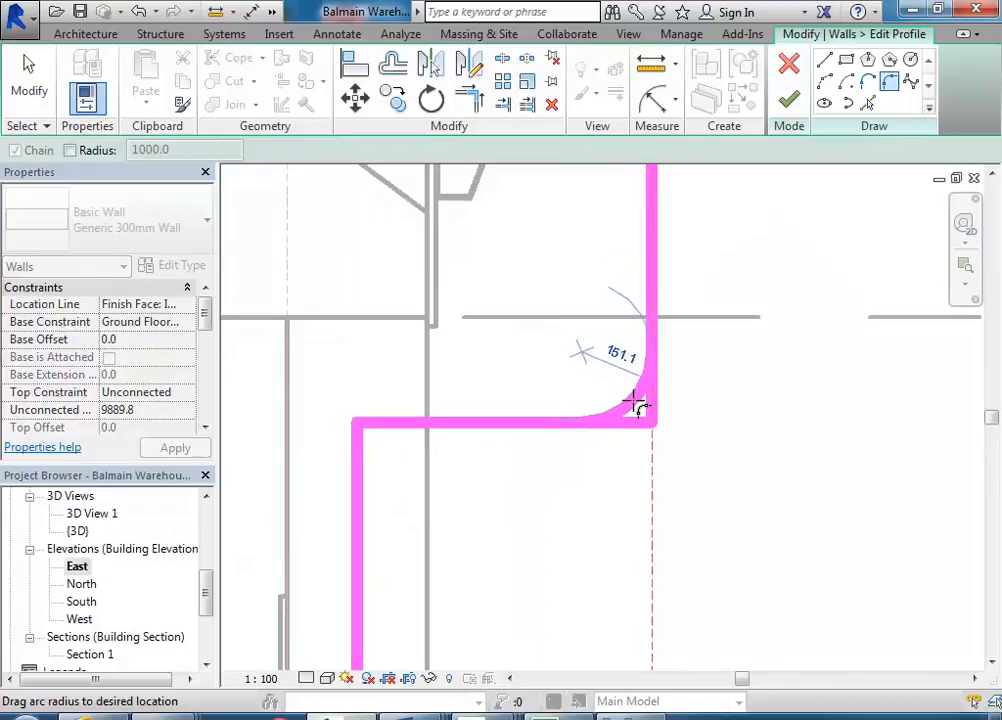
scroll(632, 404, up, 2)
click(632, 405)
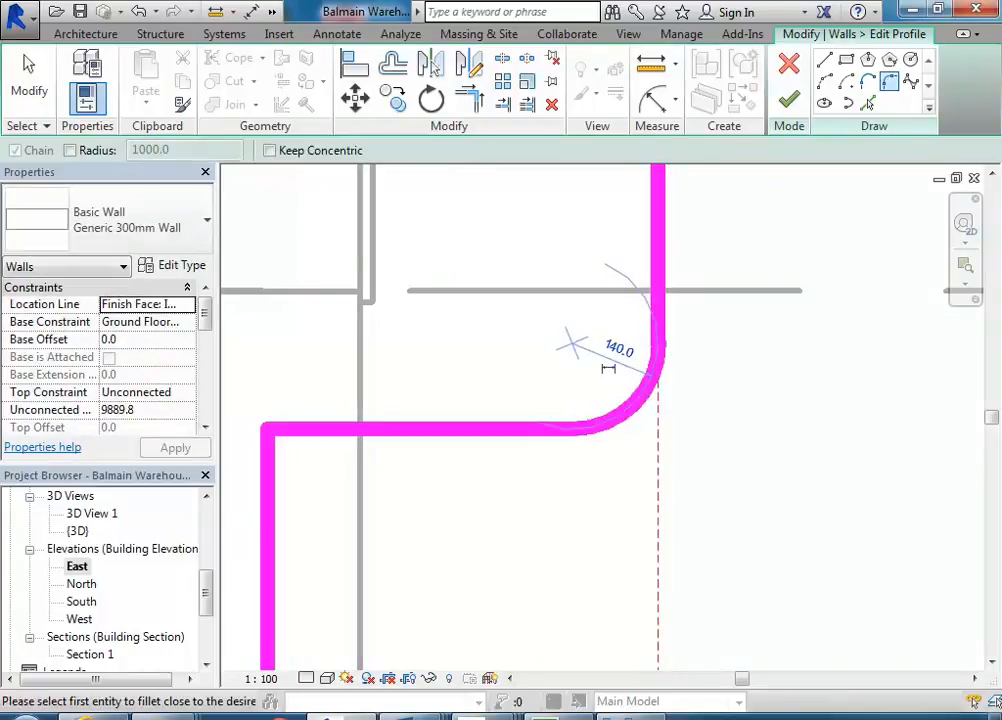
- Compare the filleted shoulder in the profile sketch with the corner detail in the reference photo
mouse_move(505, 695)
mouse_move(643, 658)
mouse_move(643, 636)
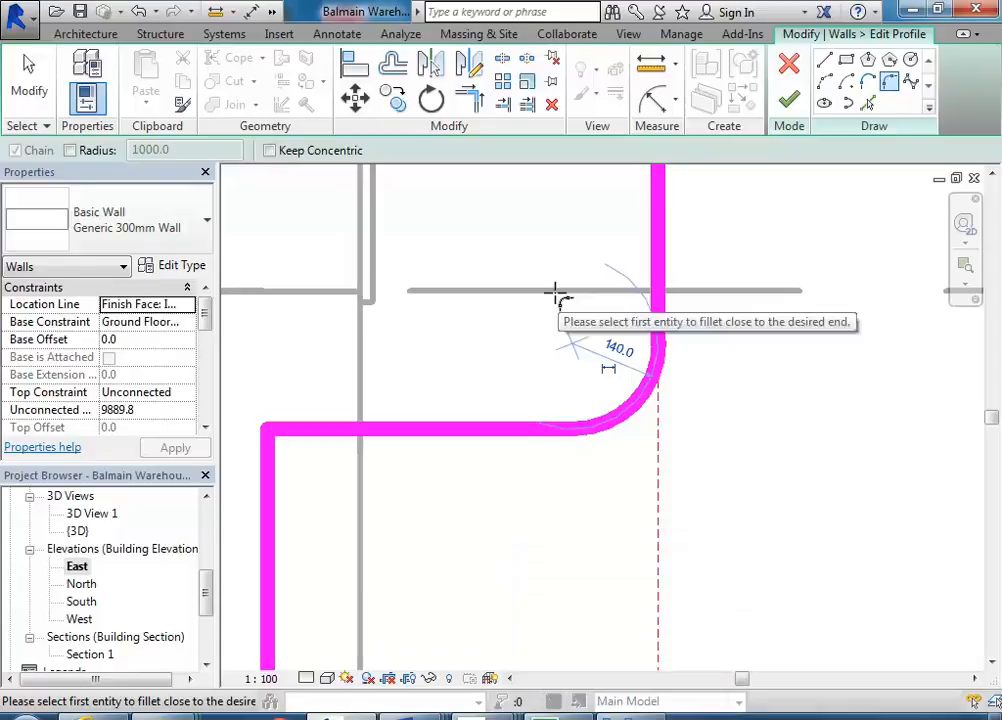
middle_drag(385, 315, 434, 333)
scroll(434, 333, down, 1)
middle_drag(541, 380, 530, 386)
scroll(530, 386, down, 1)
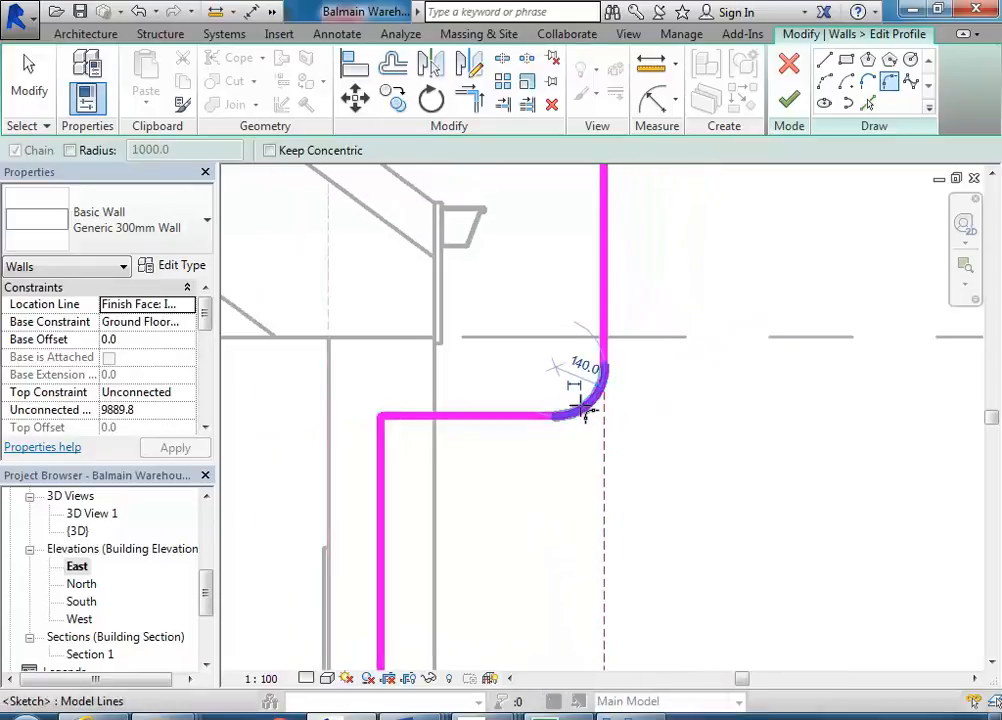
middle_drag(565, 397, 595, 459)
scroll(593, 463, up, 1)
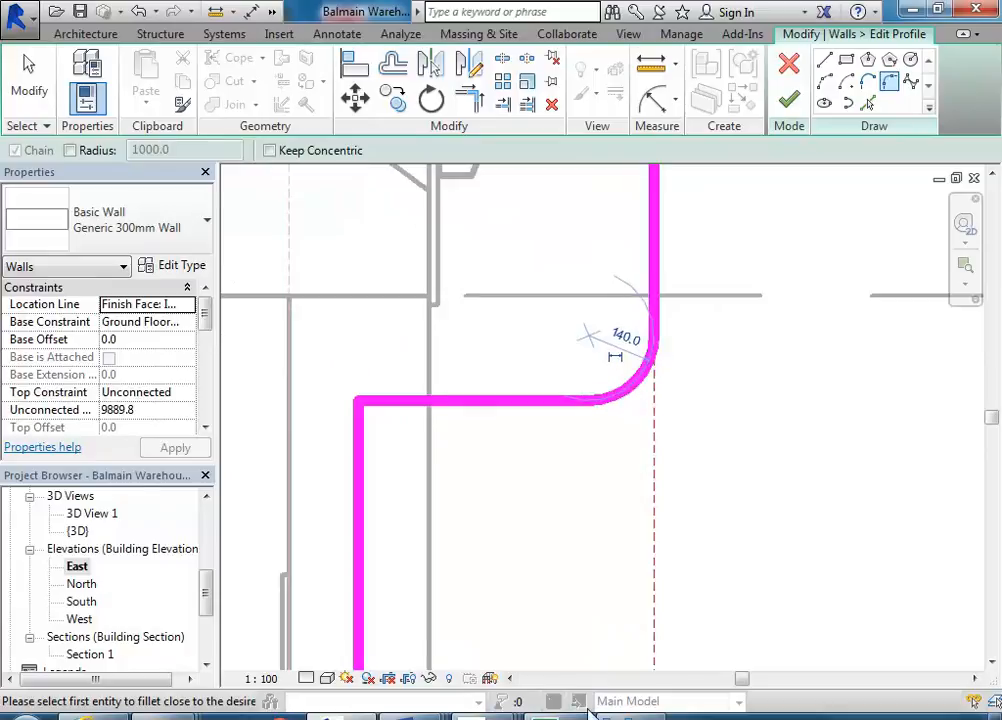
mouse_move(630, 710)
mouse_move(665, 620)
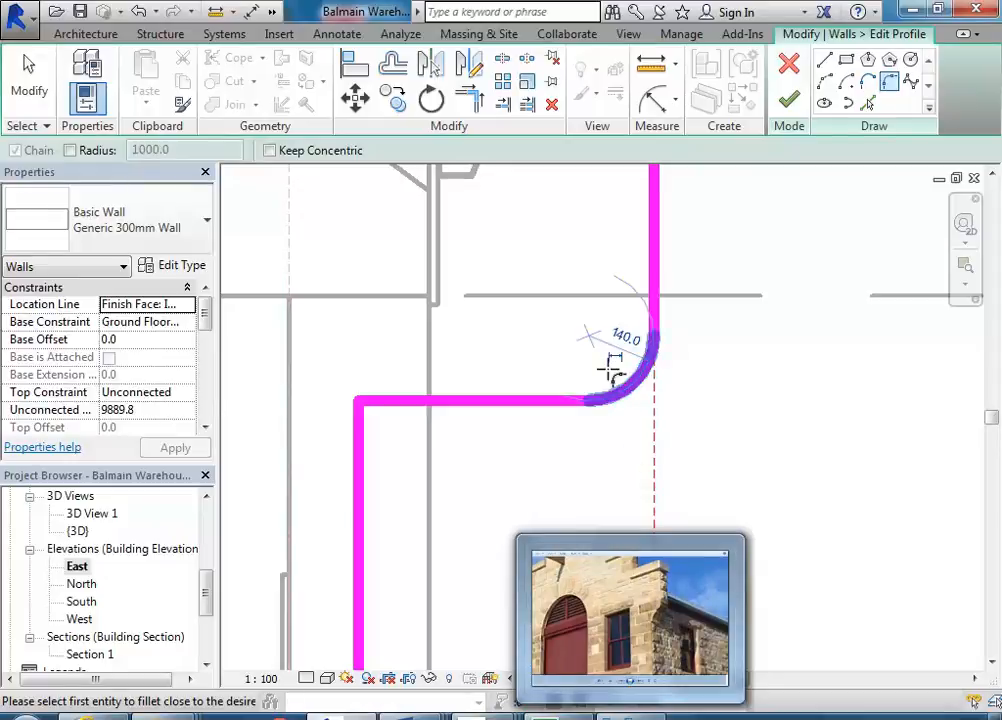
- Draw a diagonal line about 560 mm long at 135° from the fillet arc's midpoint down towards the inner wall edge
click(825, 64)
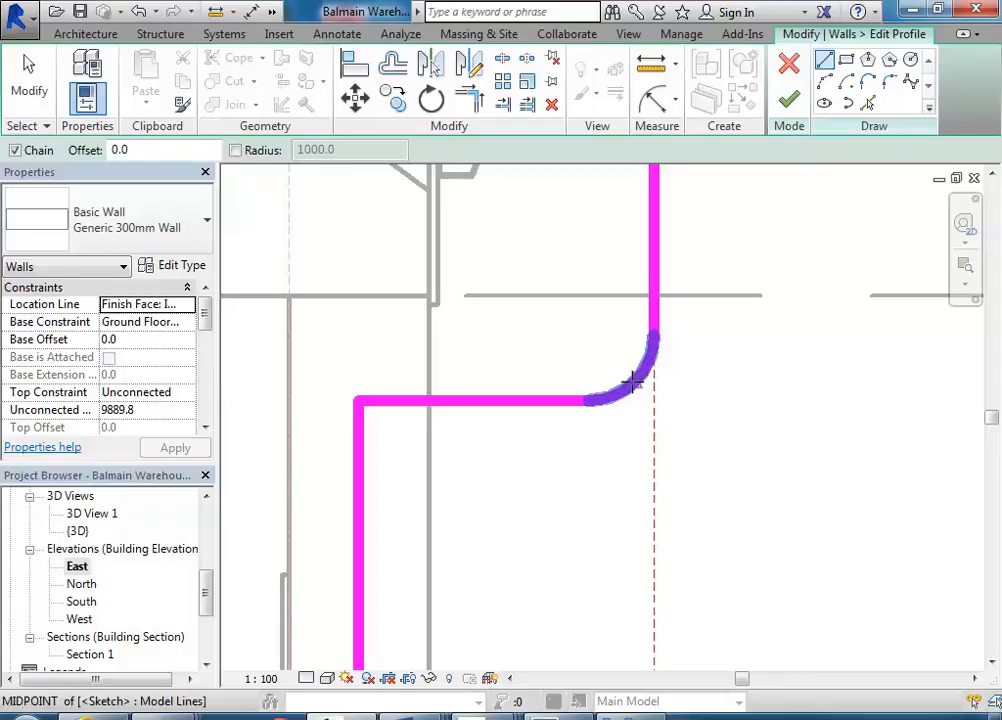
click(637, 382)
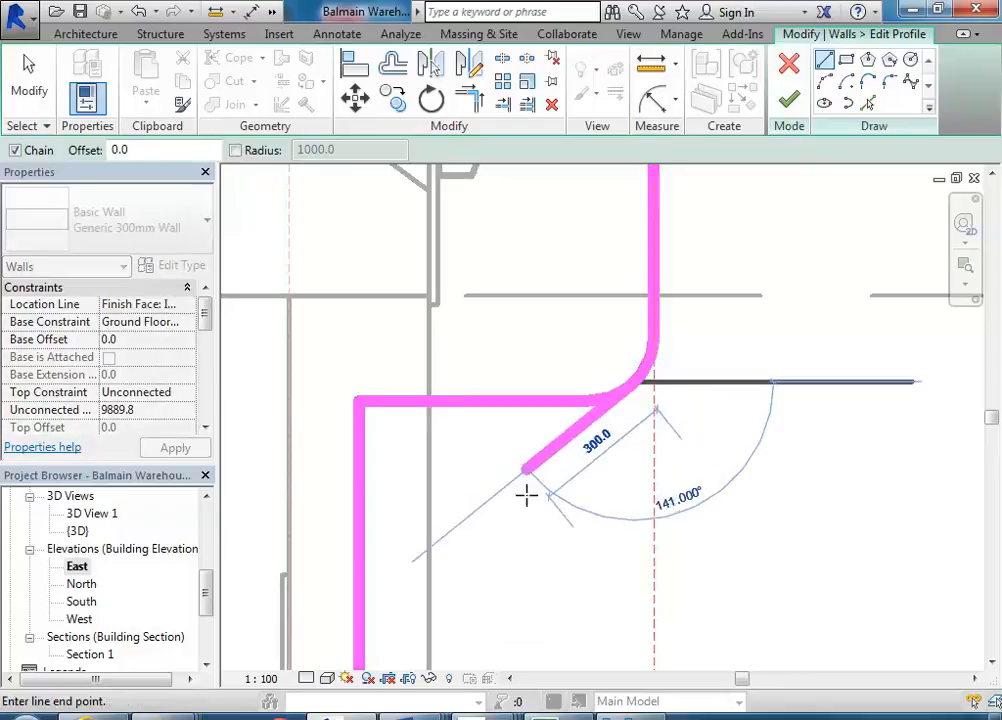
scroll(559, 506, down, 2)
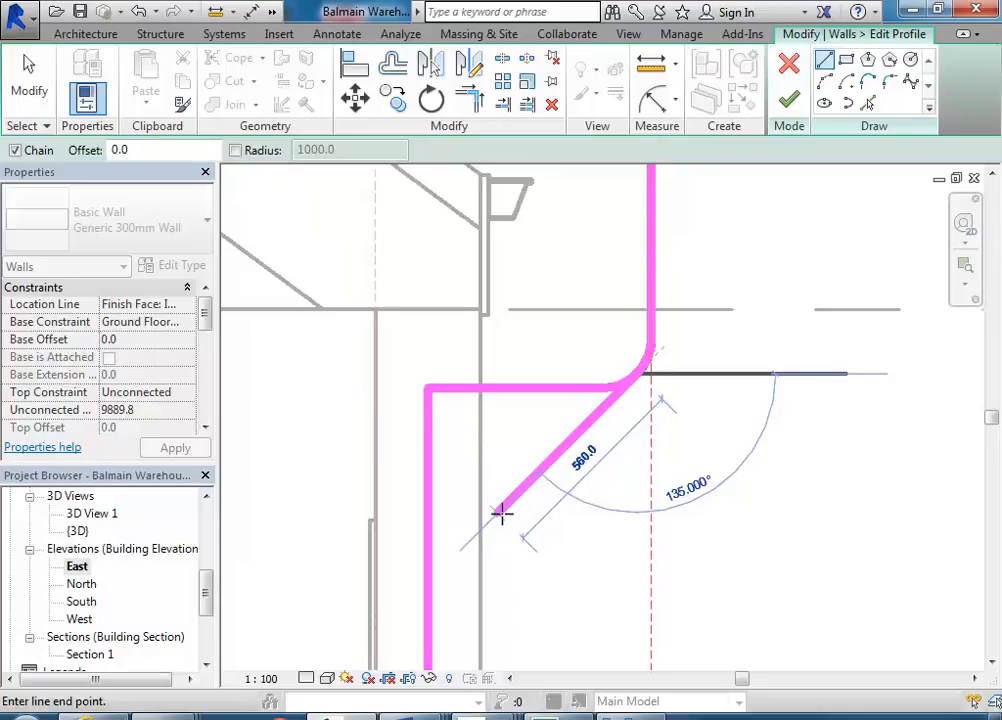
click(499, 513)
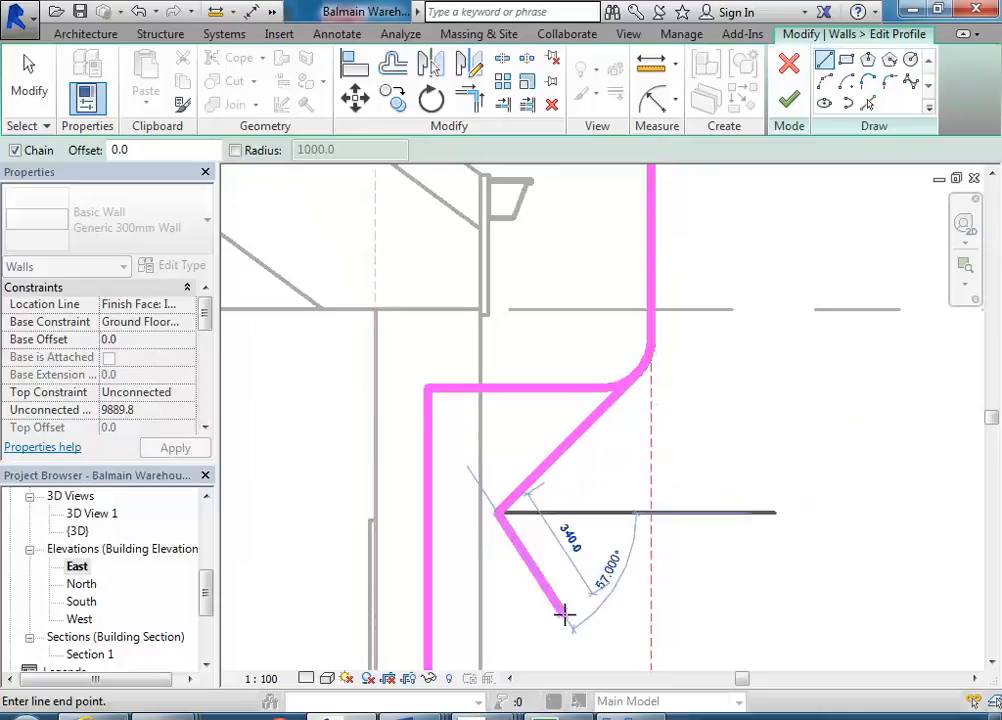
right_click(556, 322)
click(595, 350)
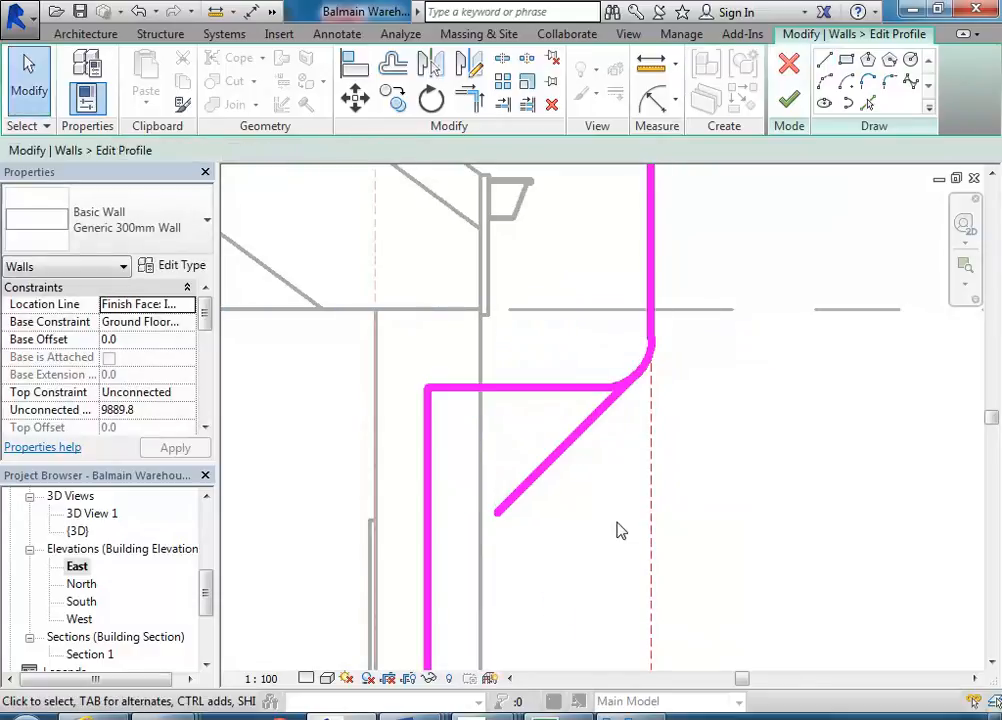
- Delete the horizontal shoulder line to the left of the fillet arc
right_click(538, 331)
click(580, 342)
scroll(541, 376, down, 2)
middle_drag(541, 376, 581, 346)
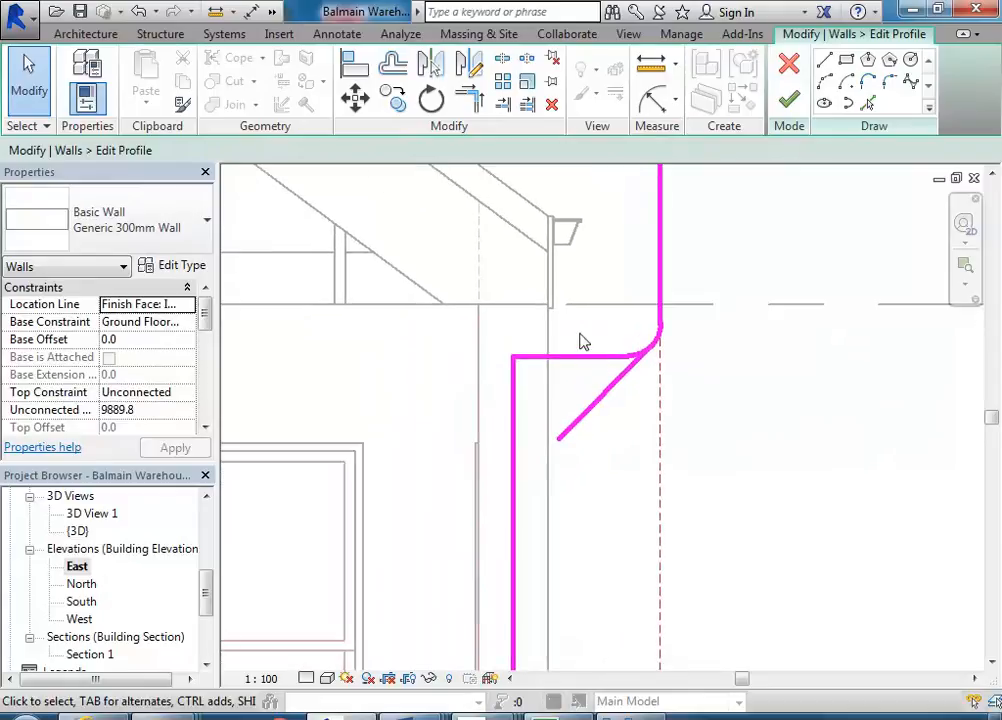
middle_drag(628, 404, 675, 397)
scroll(646, 411, up, 1)
scroll(641, 343, up, 2)
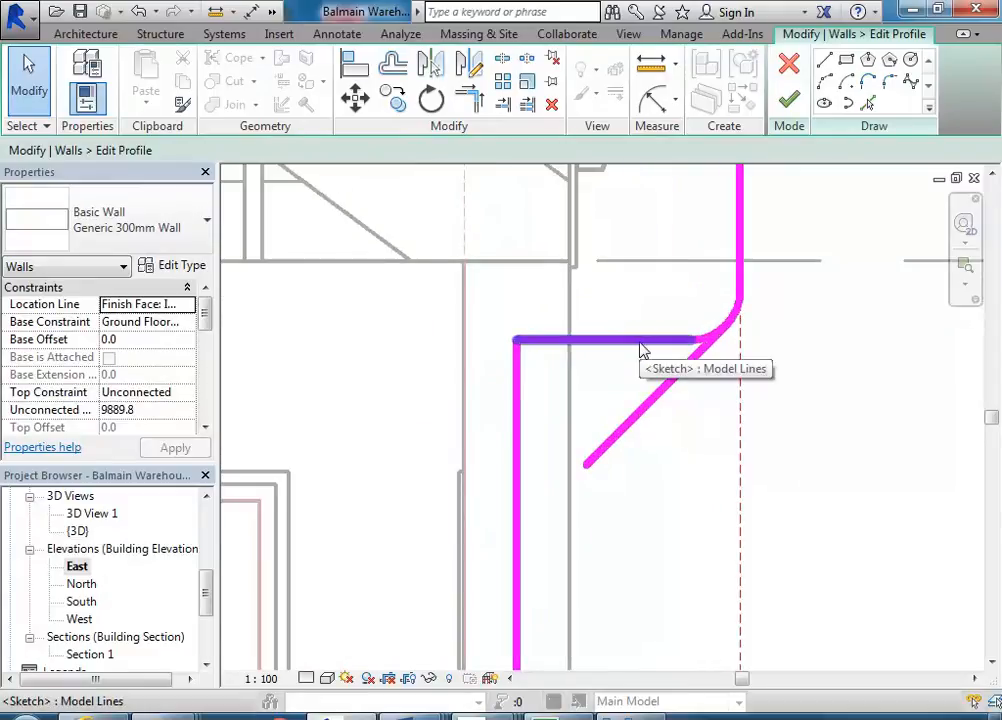
click(641, 343)
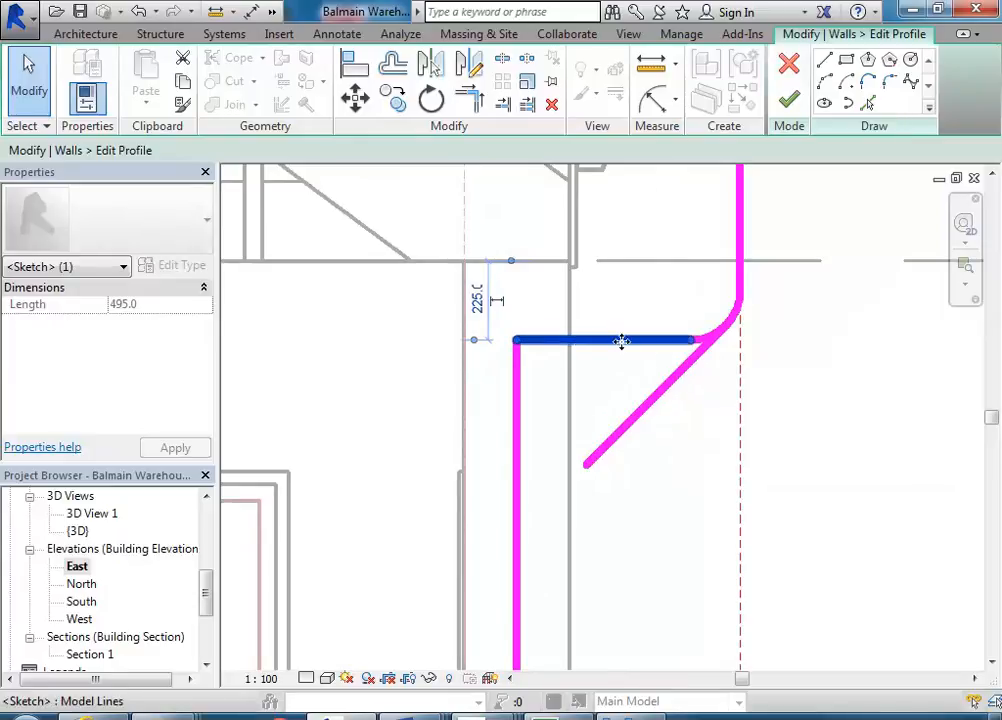
key(Delete)
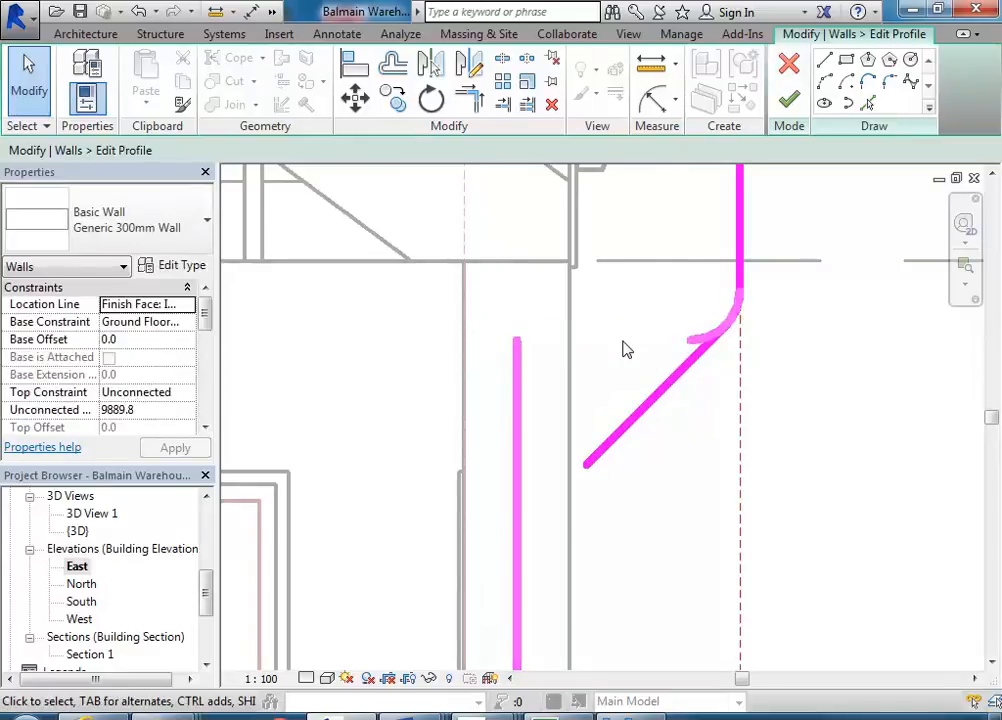
- Shorten the fillet arc by moving its free end onto the start of the diagonal line
click(697, 345)
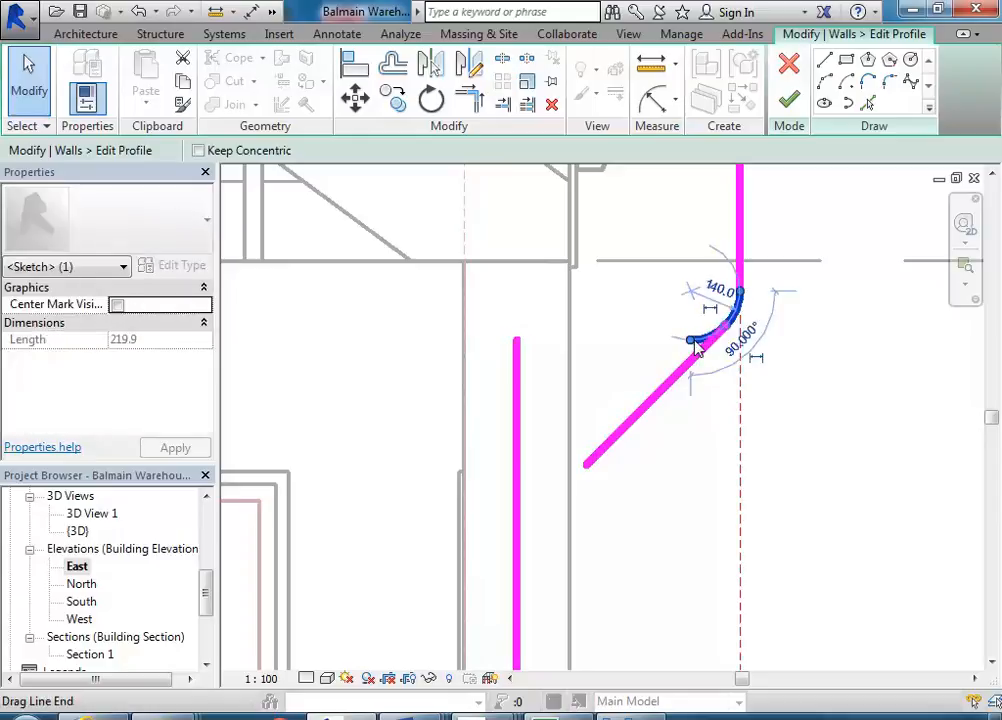
scroll(790, 330, up, 2)
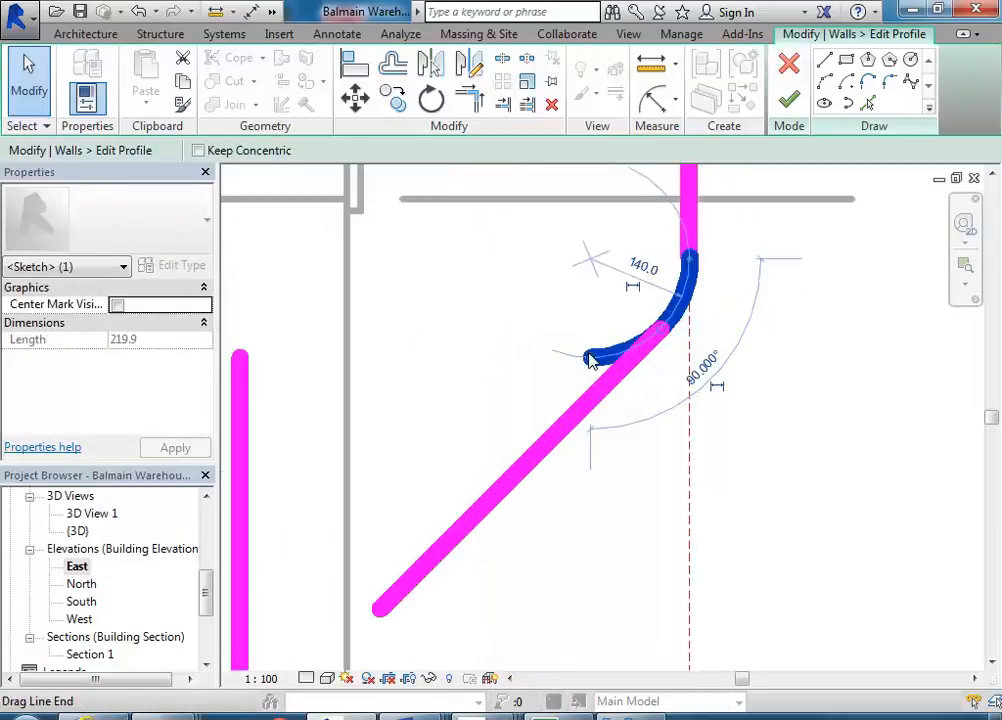
scroll(553, 357, down, 2)
mouse_move(489, 474)
middle_down()
mouse_move(530, 443)
mouse_move(522, 430)
middle_up()
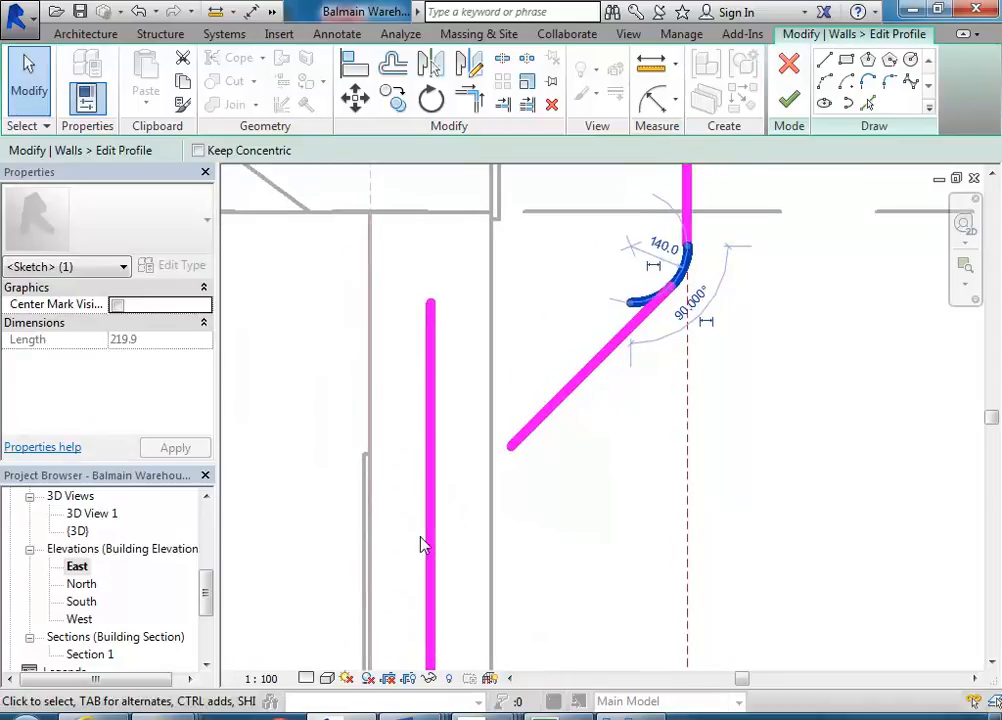
middle_drag(548, 347, 559, 324)
scroll(629, 351, up, 3)
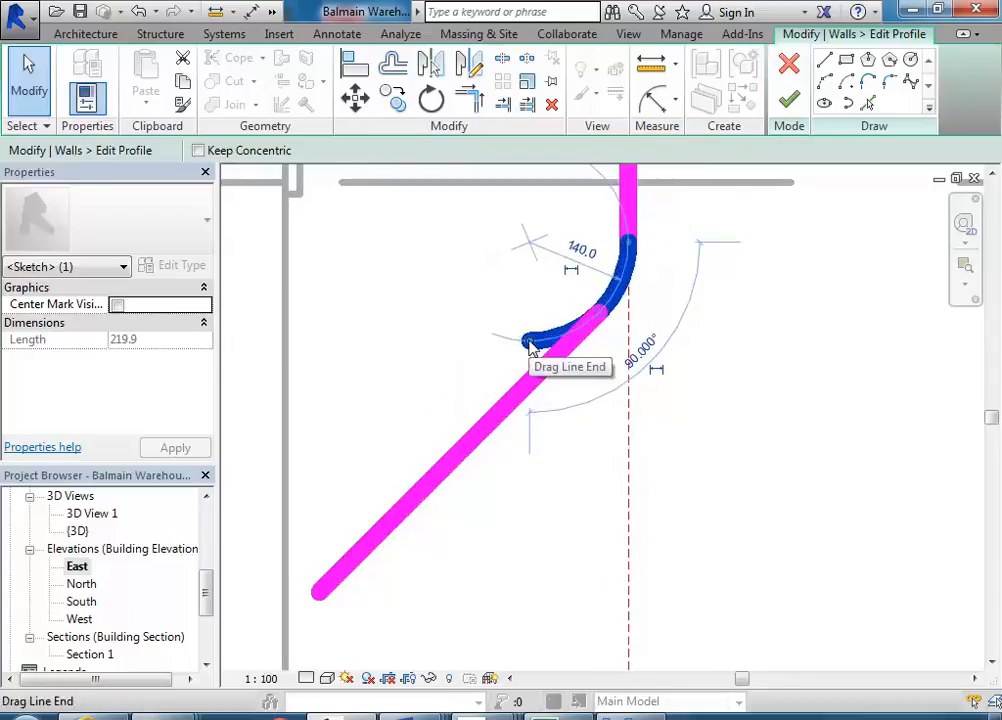
drag(531, 345, 603, 309)
scroll(601, 343, down, 2)
mouse_move(581, 387)
middle_down()
mouse_move(539, 416)
mouse_move(590, 400)
middle_up()
middle_drag(589, 453, 589, 431)
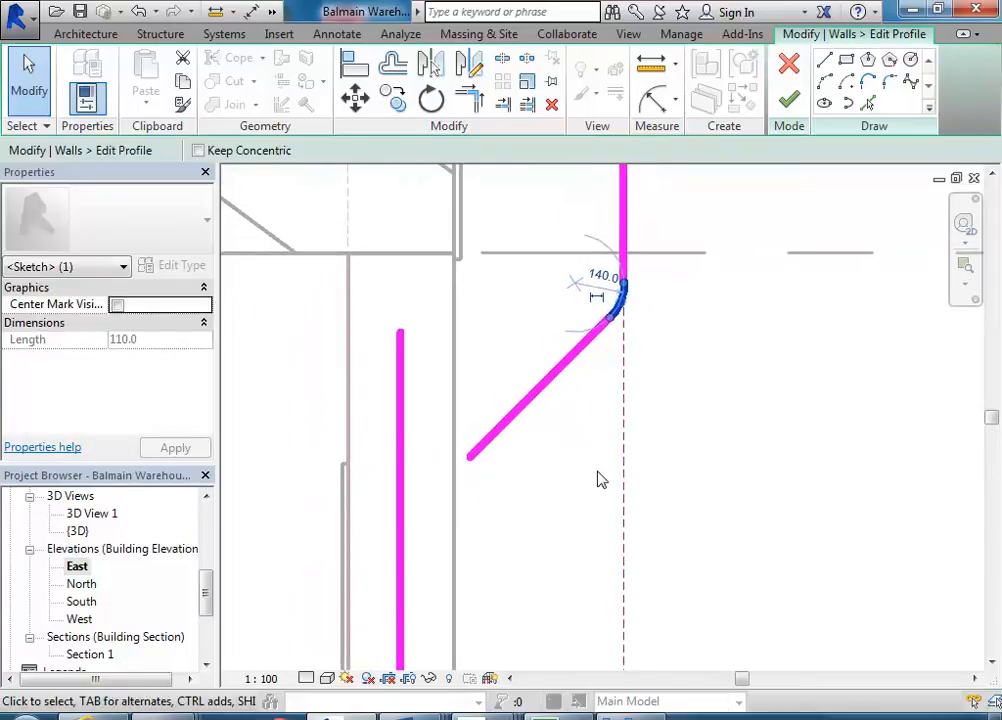
- Set the fillet arc's radius to 250 mm
click(570, 472)
click(619, 310)
click(587, 442)
scroll(588, 443, down, 3)
mouse_move(600, 453)
middle_down()
mouse_move(642, 409)
mouse_move(588, 443)
middle_up()
scroll(616, 350, up, 3)
scroll(588, 443, up, 1)
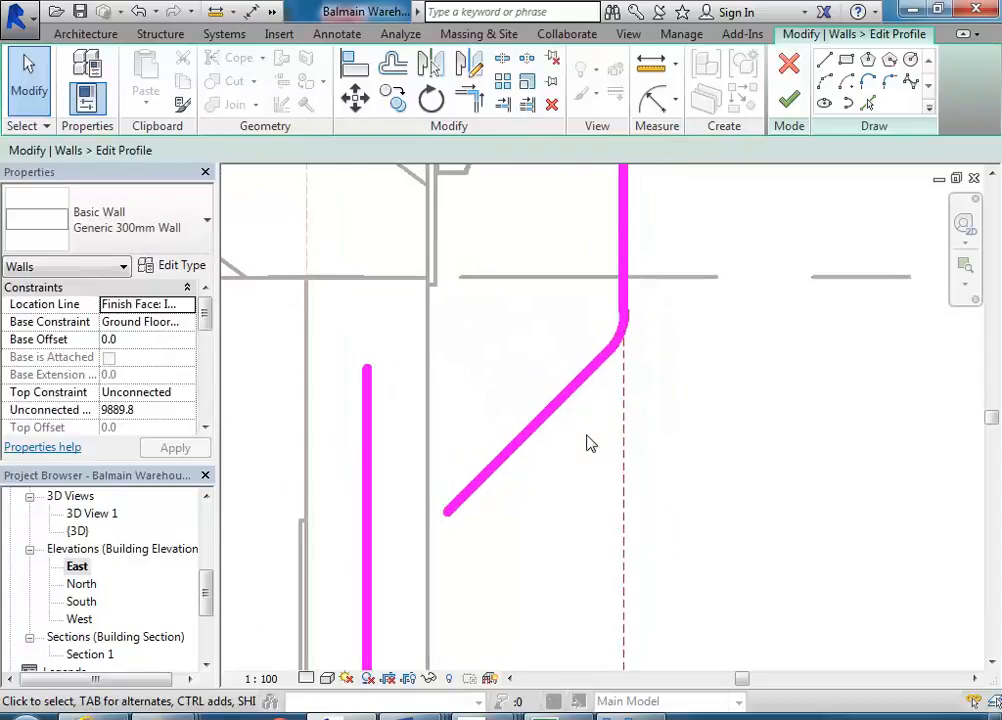
click(620, 342)
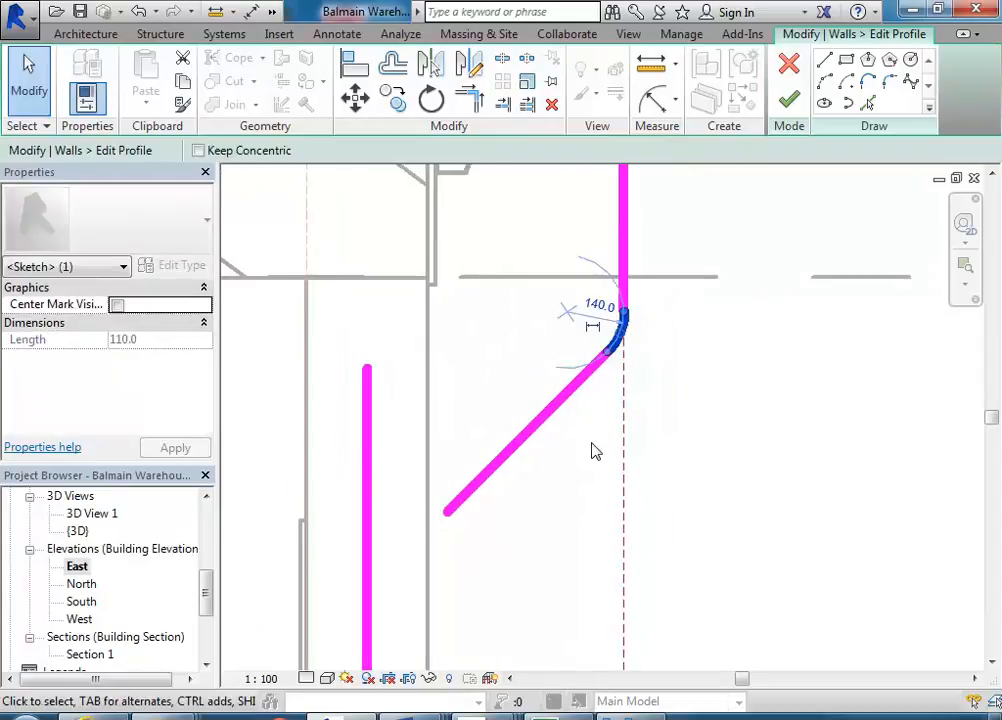
click(598, 305)
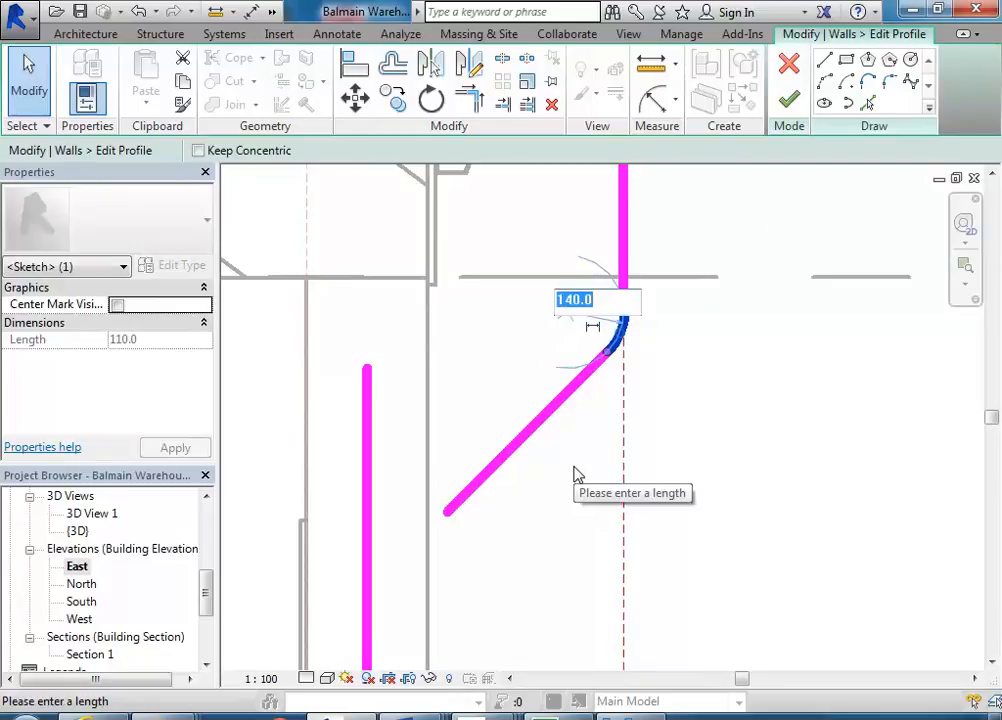
text(250)
key(Return)
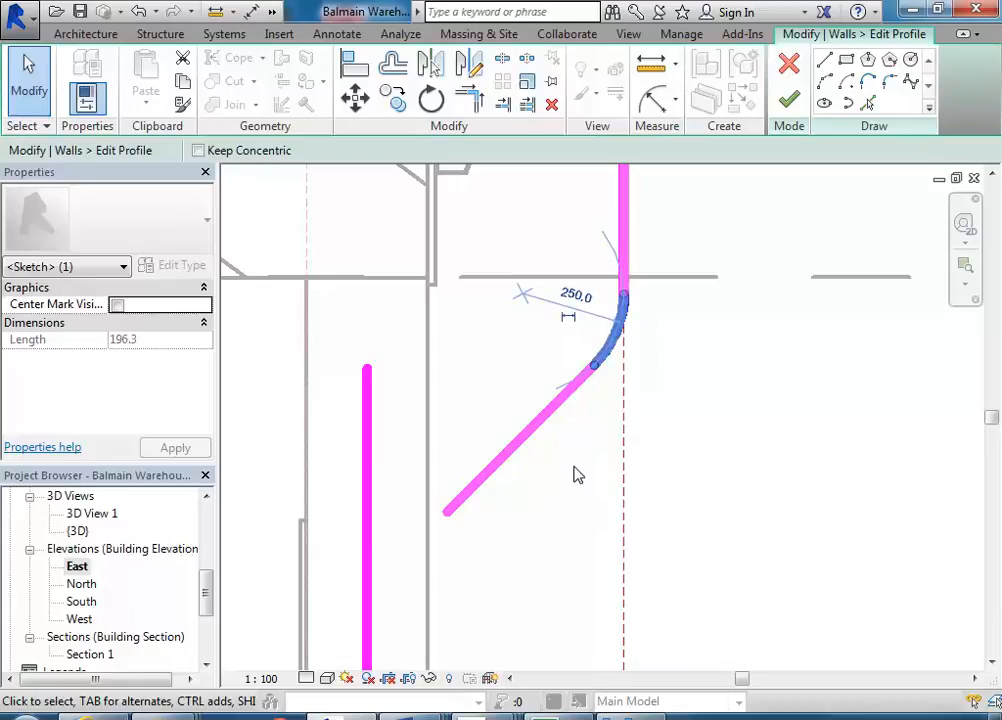
- Delete the fillet arc between the vertical wall edge and the diagonal line
click(546, 418)
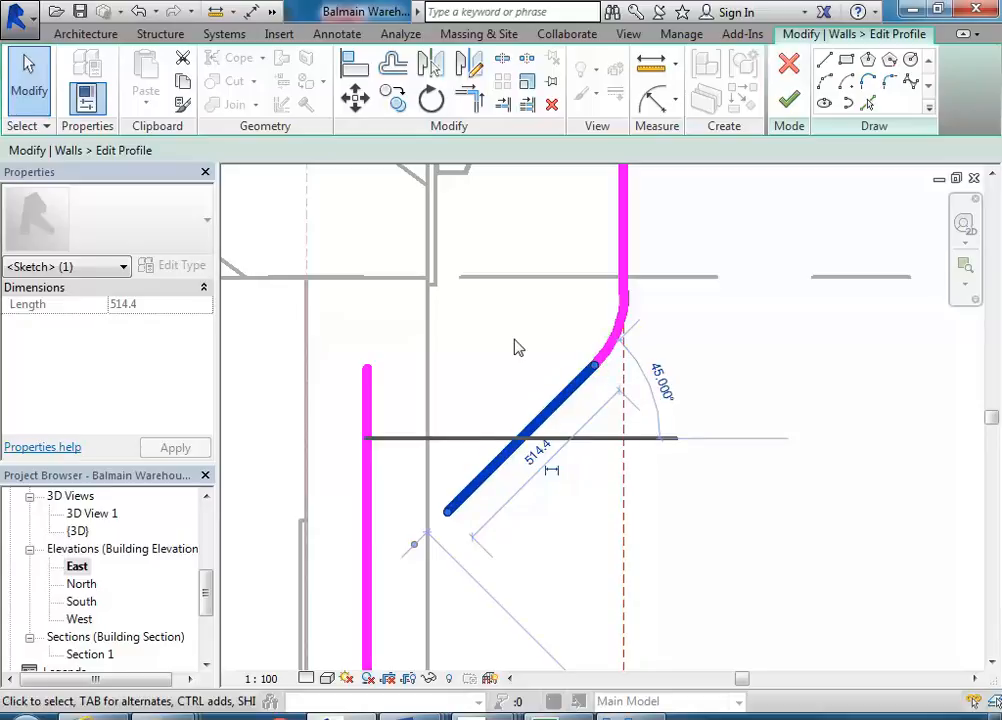
key(Escape)
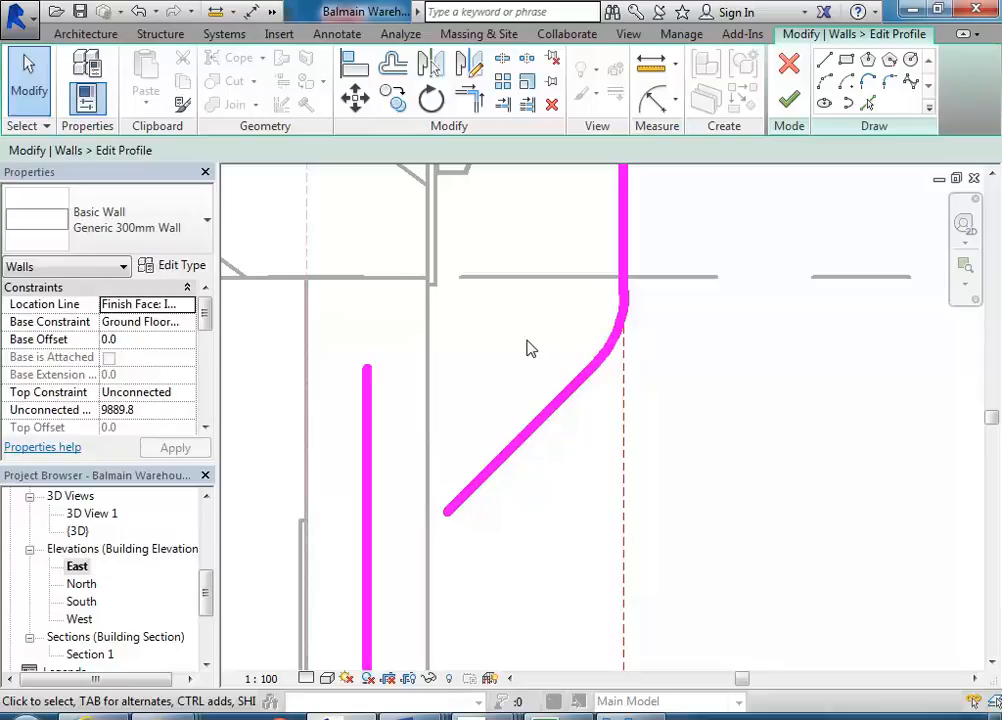
click(605, 350)
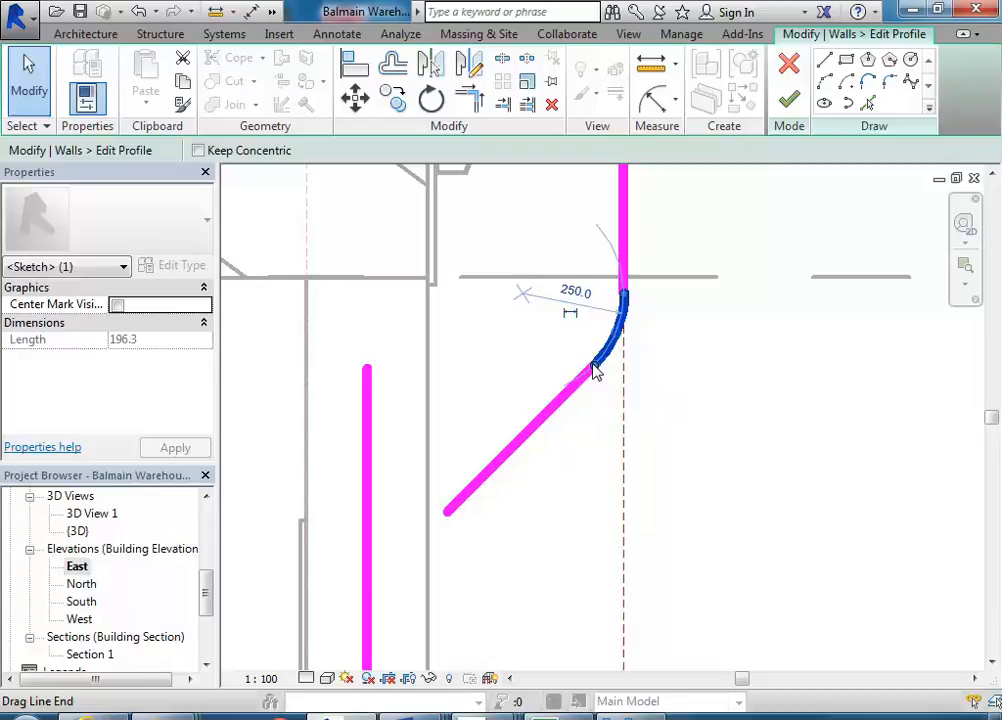
scroll(614, 422, down, 1)
mouse_move(622, 423)
middle_down()
mouse_move(669, 366)
mouse_move(574, 470)
middle_up()
scroll(577, 478, up, 1)
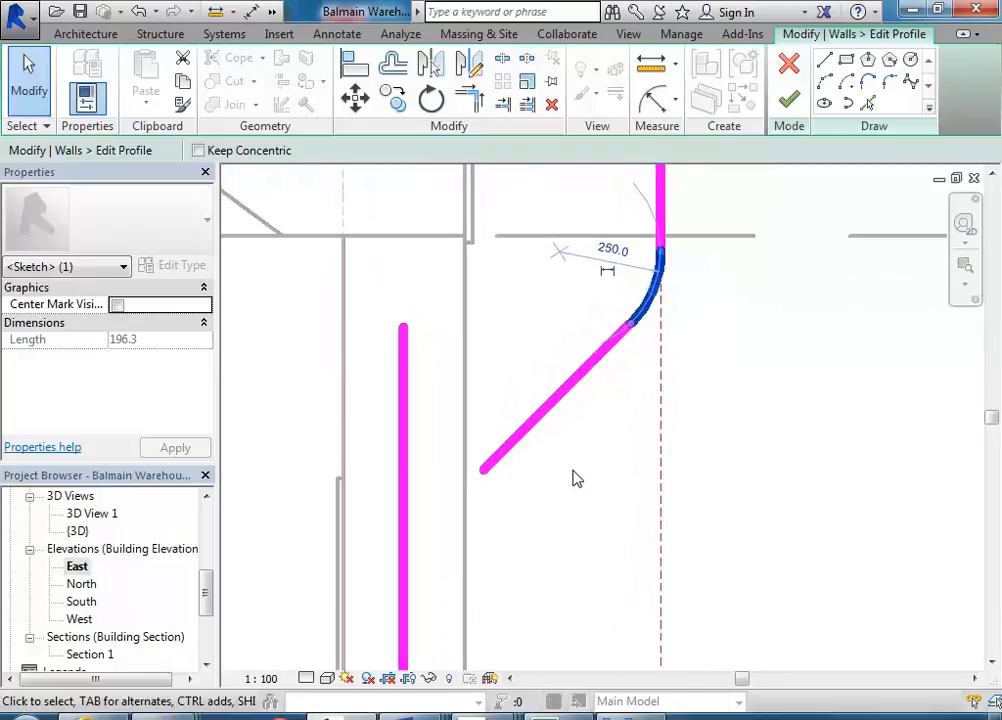
mouse_move(577, 478)
middle_down()
mouse_move(606, 461)
mouse_move(577, 434)
middle_up()
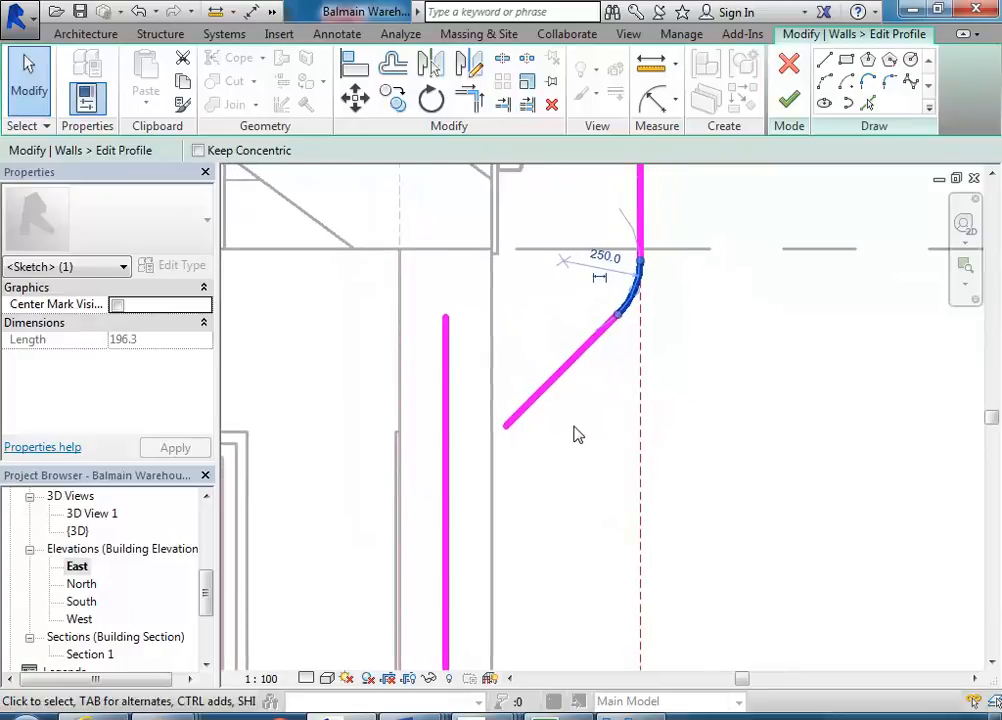
click(608, 476)
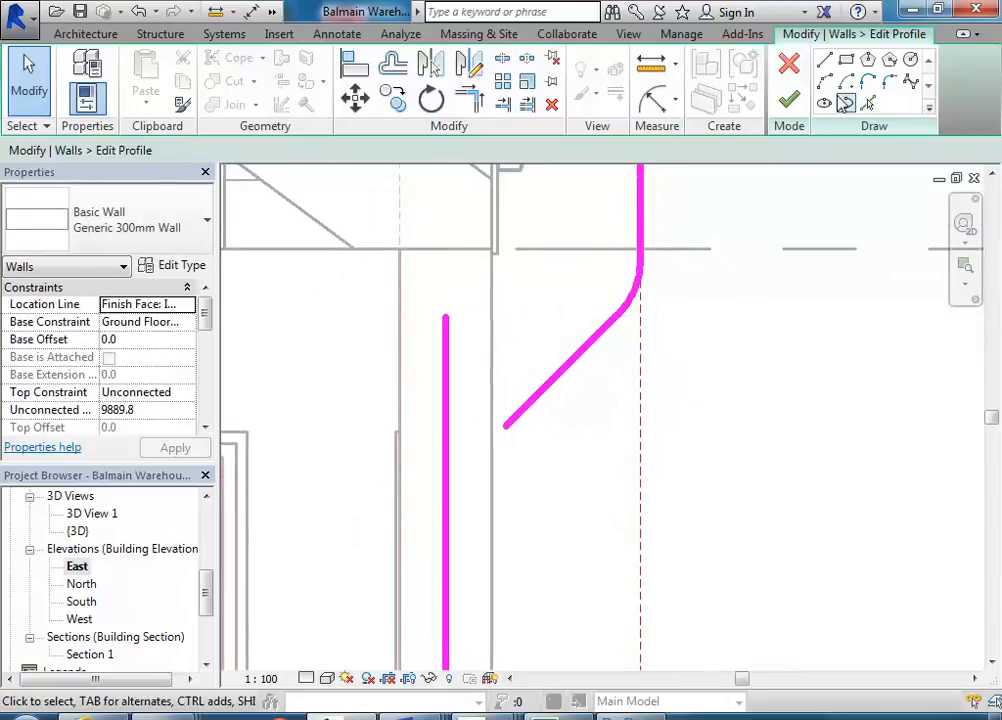
click(635, 293)
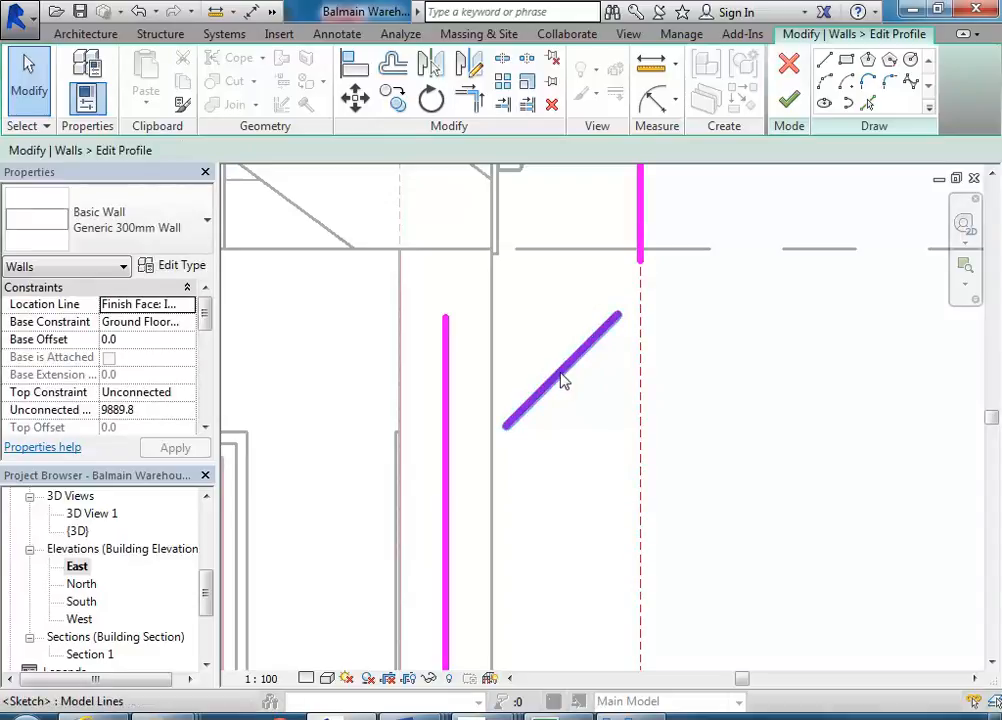
- Delete the diagonal line between the upper and lower vertical wall edges
scroll(565, 378, down, 2)
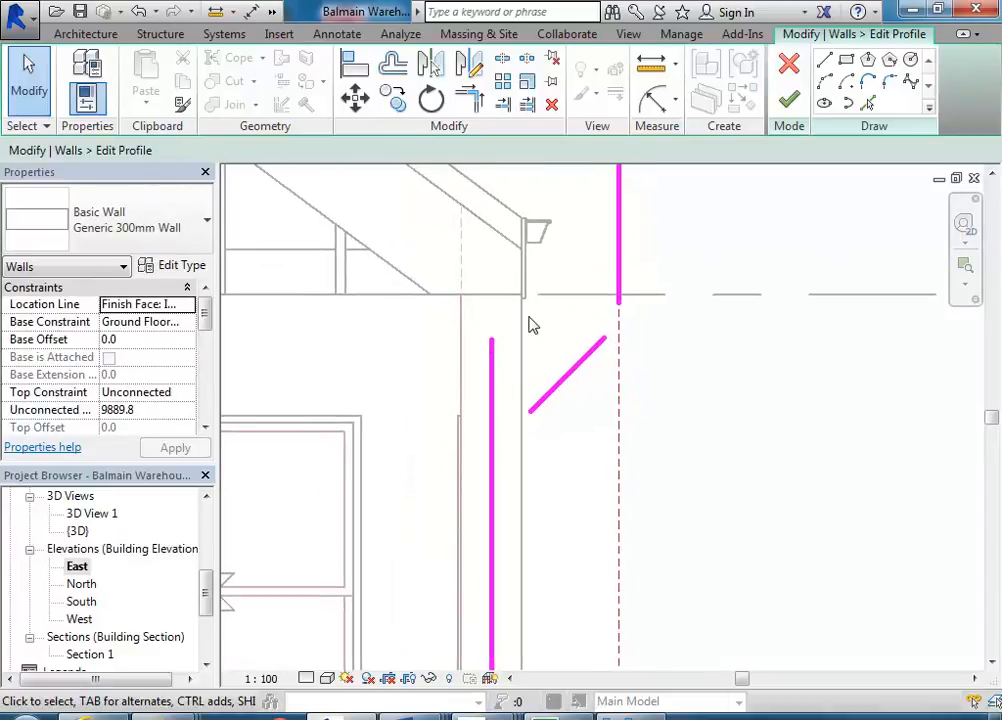
click(562, 386)
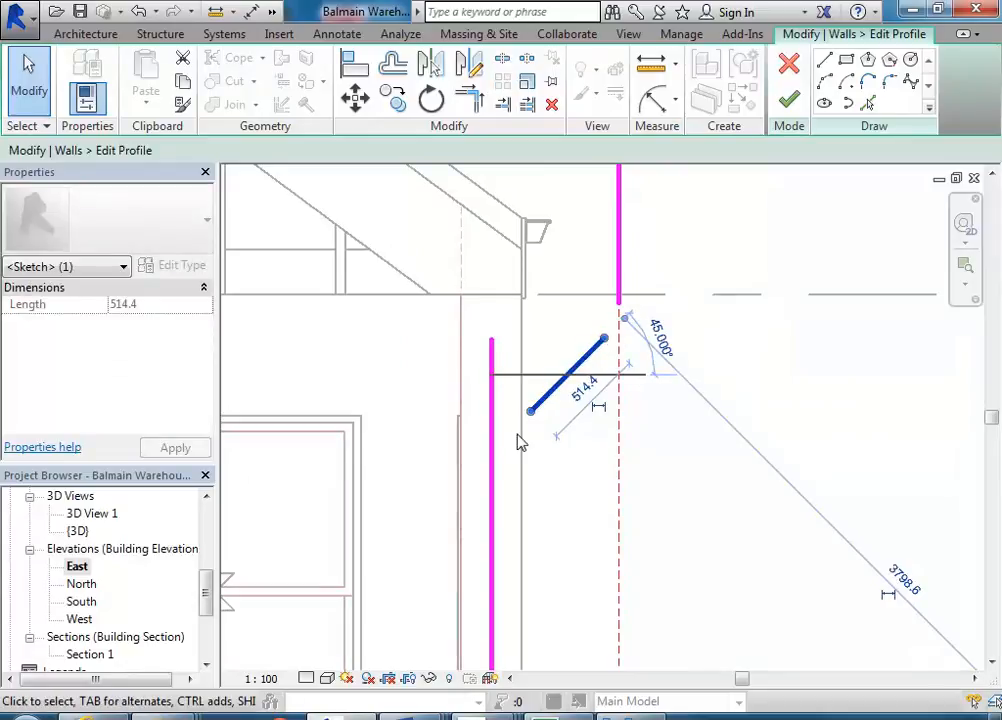
key(Delete)
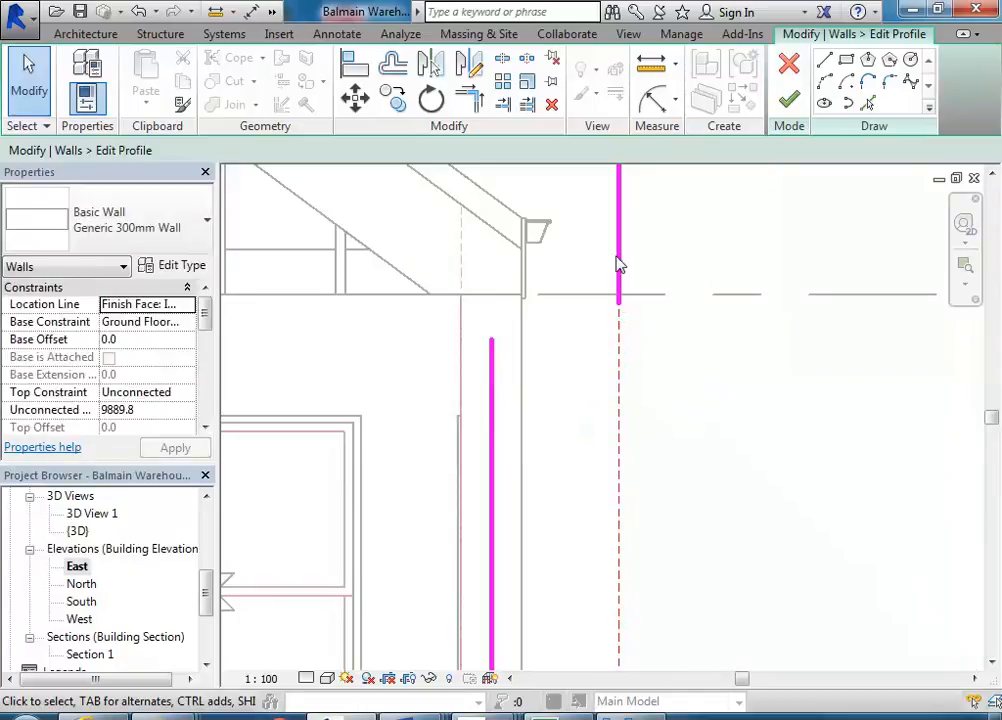
- Draw a new diagonal line about 560 mm long at 135° from the upper wall edge down toward the lower vertical edge
click(824, 61)
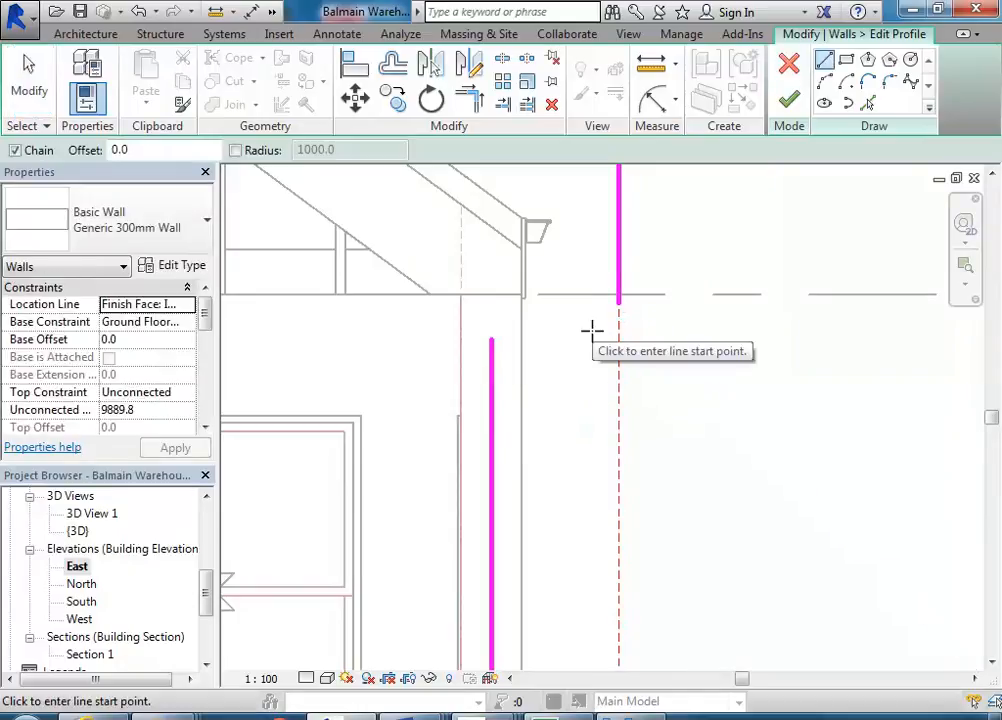
click(593, 331)
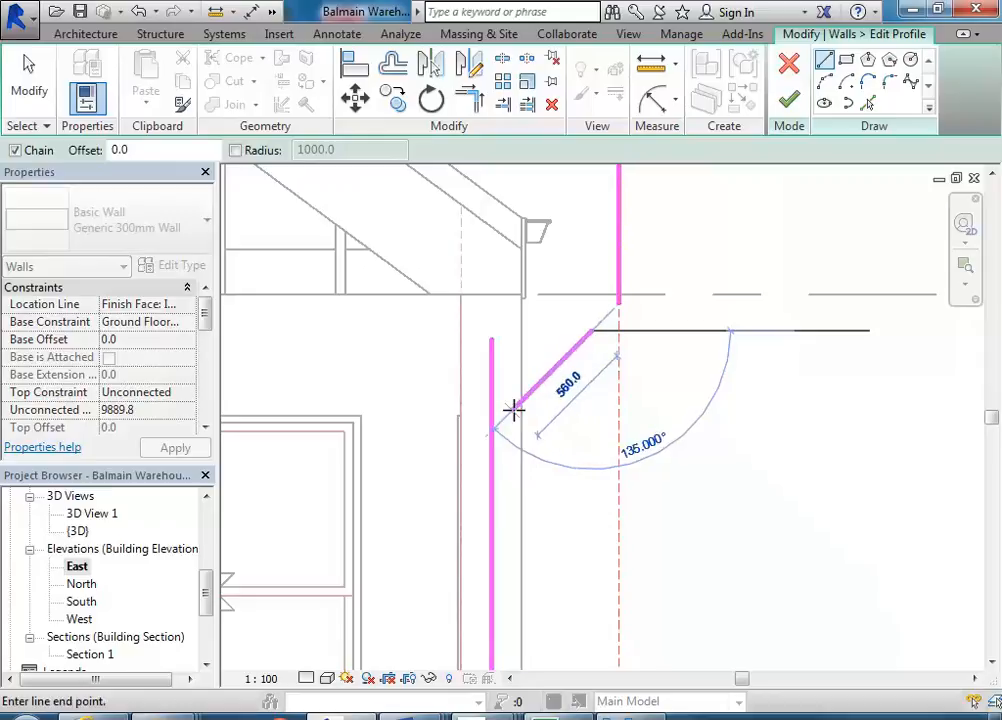
click(512, 409)
right_click(564, 288)
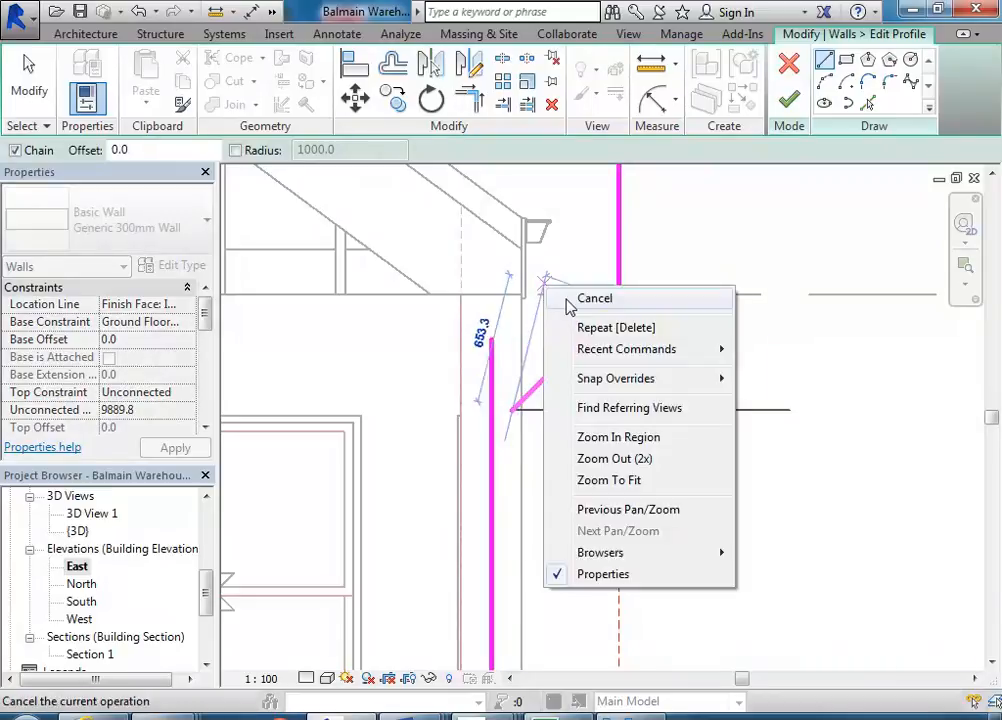
click(578, 297)
right_click(551, 326)
click(560, 334)
scroll(556, 330, up, 1)
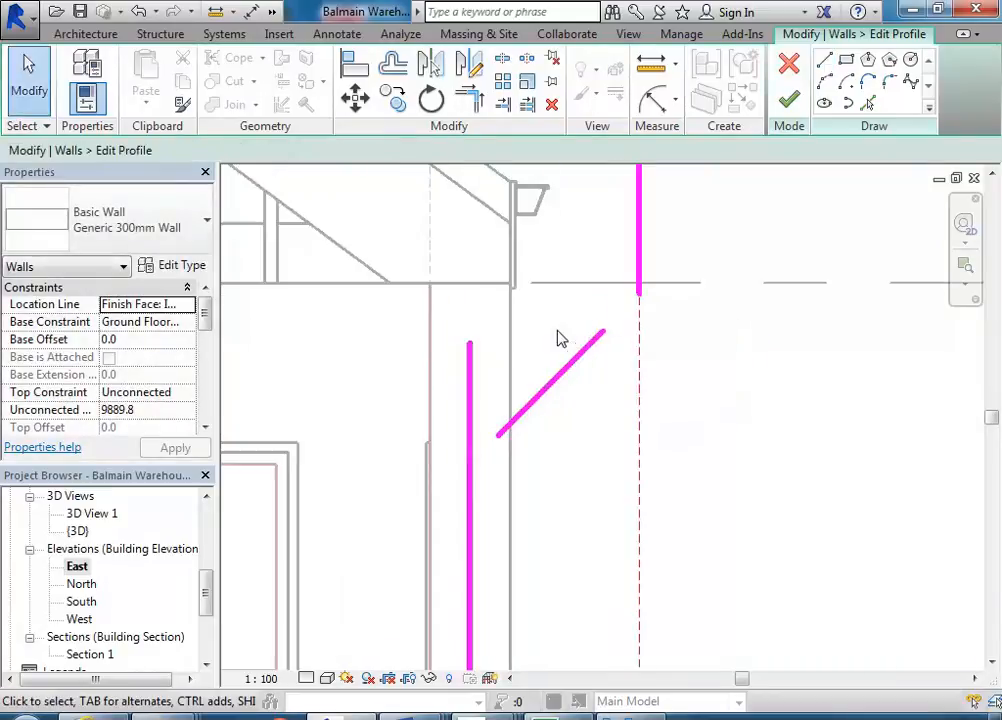
- Fillet the diagonal line with the upper vertical wall edge using a fillet arc
mouse_move(630, 714)
mouse_move(633, 640)
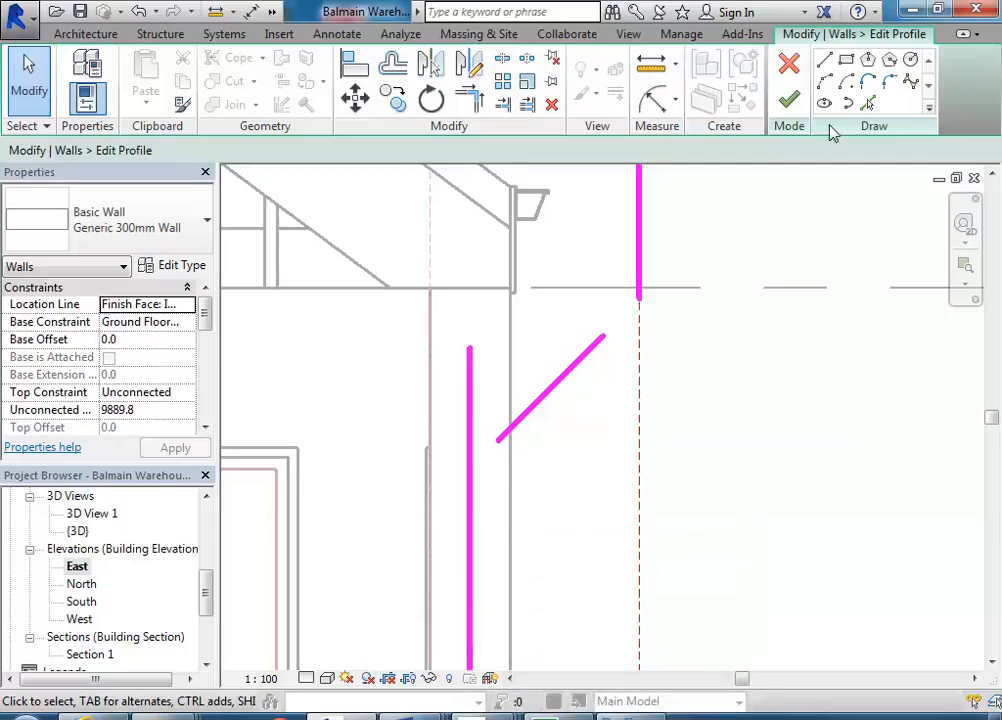
click(889, 82)
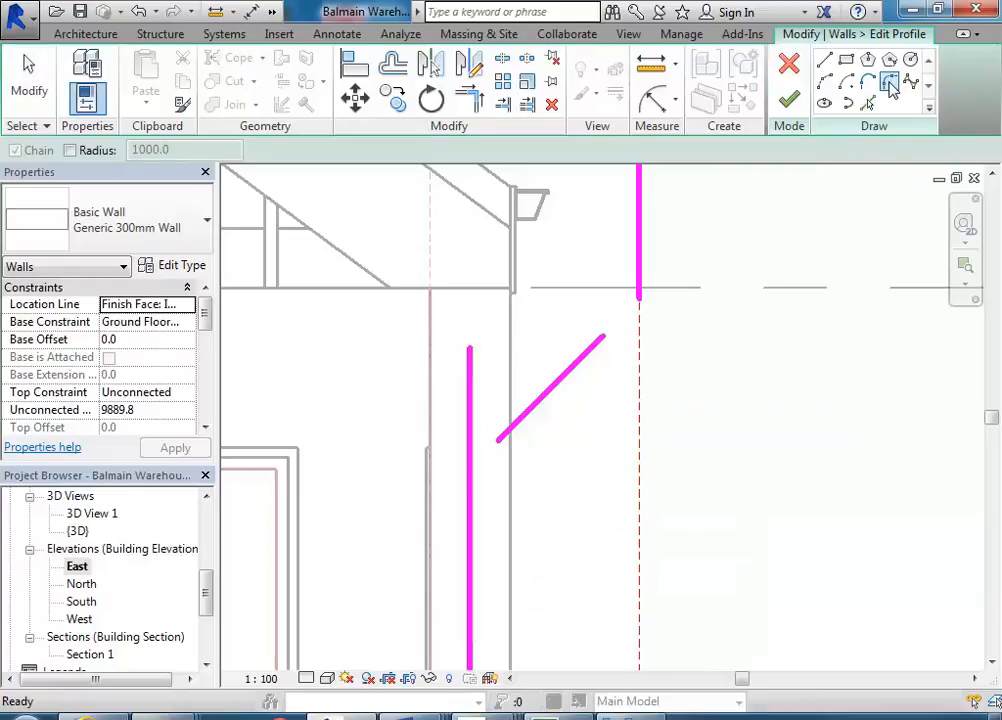
click(569, 370)
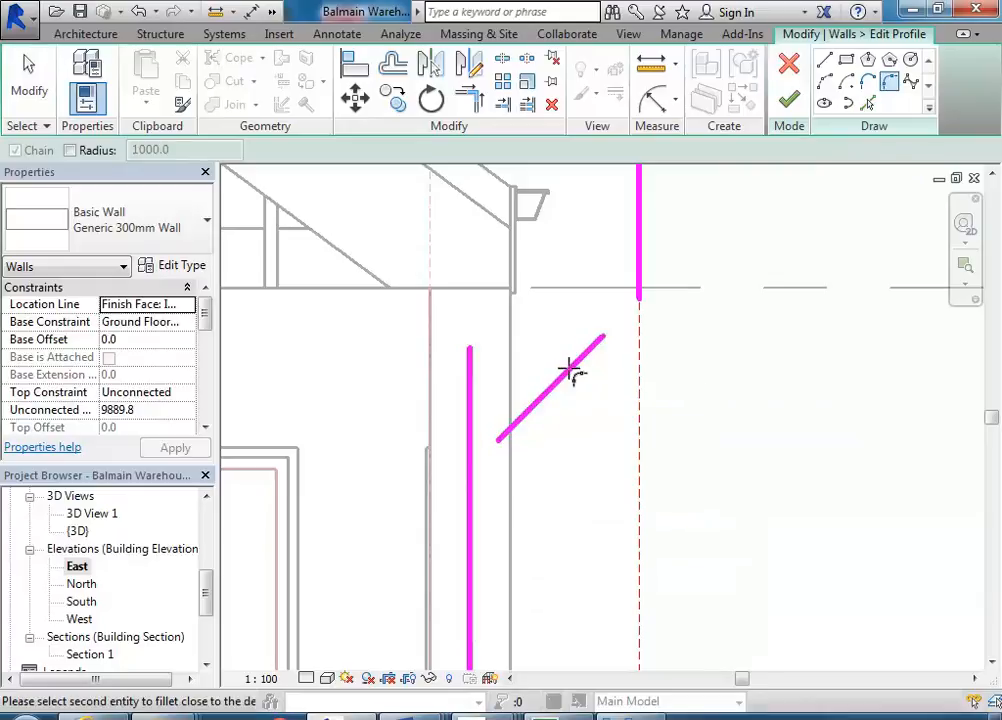
click(640, 242)
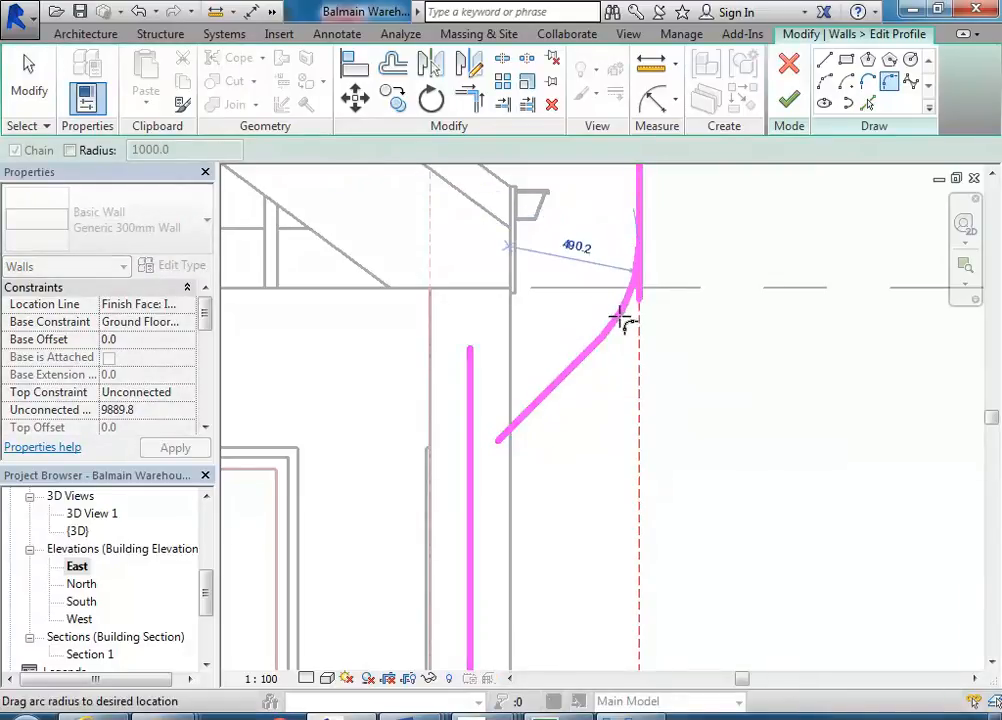
scroll(622, 316, up, 2)
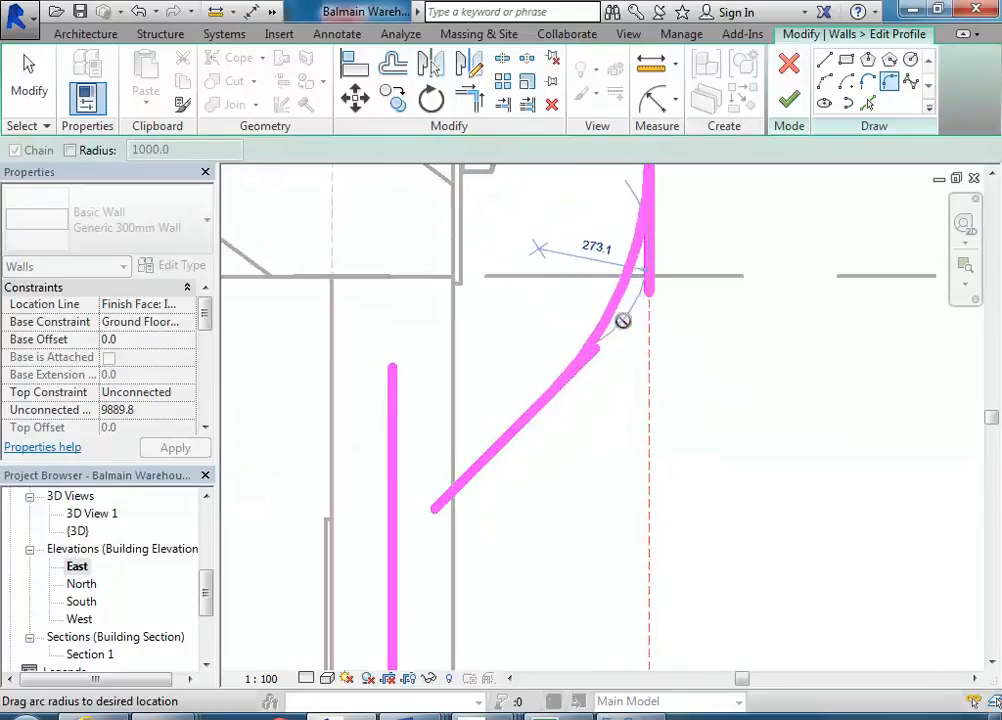
click(620, 327)
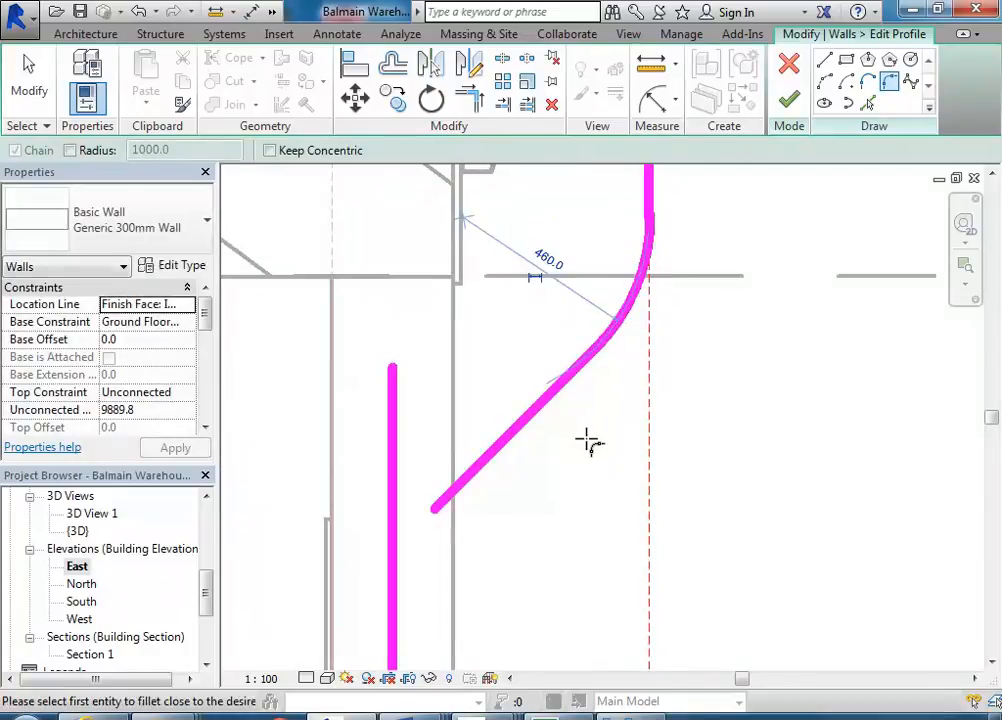
- Fillet the diagonal line with the lower vertical wall edge using a second fillet arc
scroll(590, 420, down, 1)
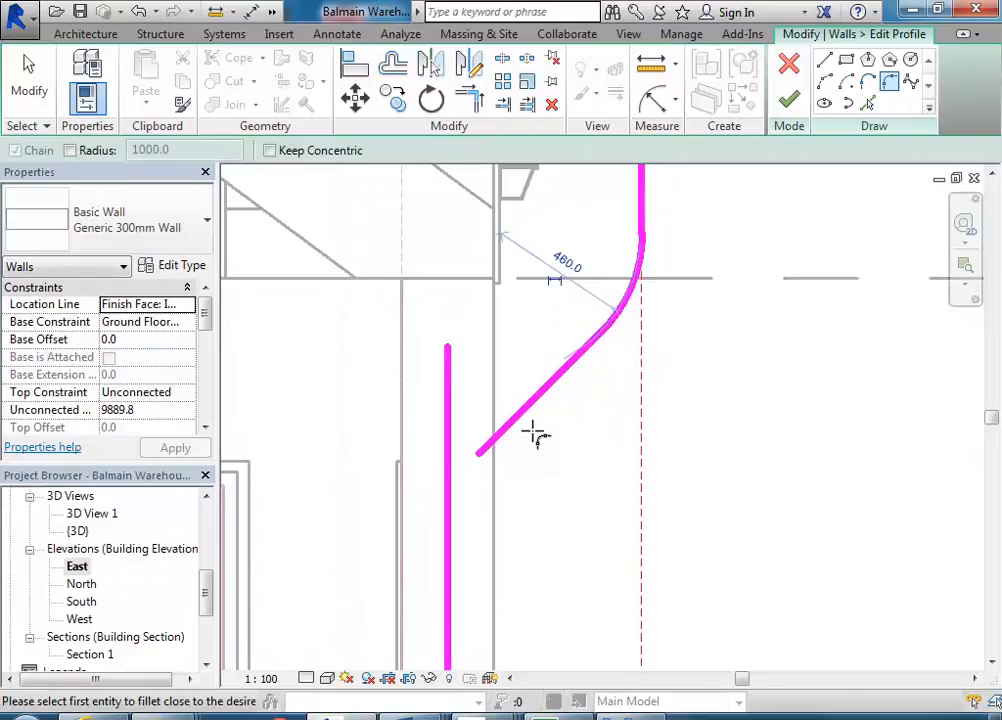
middle_drag(532, 438, 535, 396)
click(532, 362)
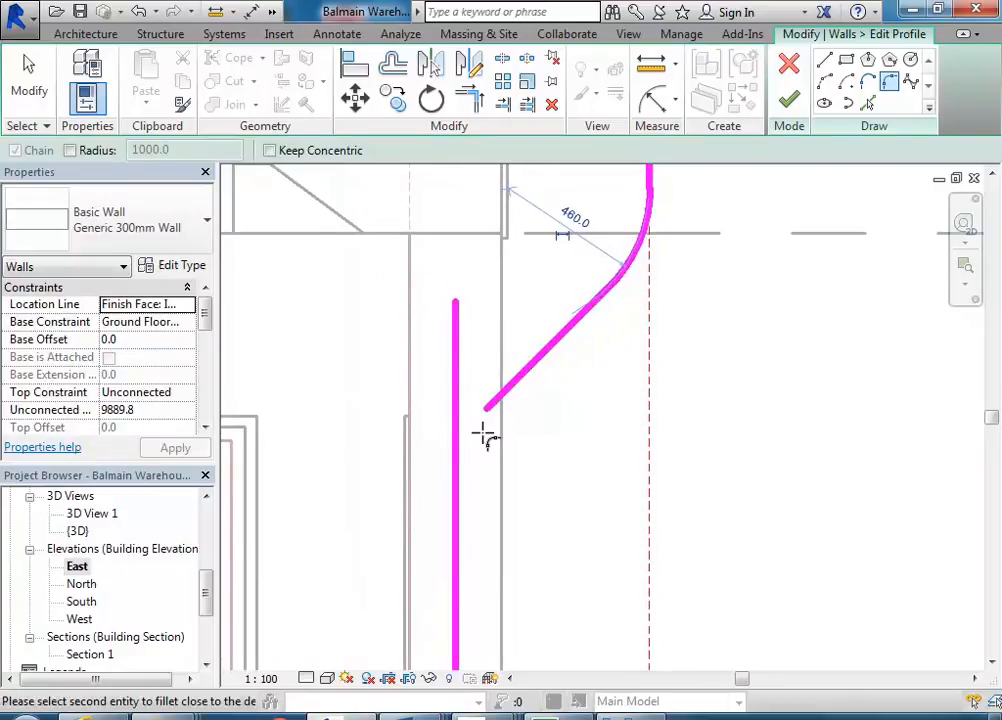
click(455, 515)
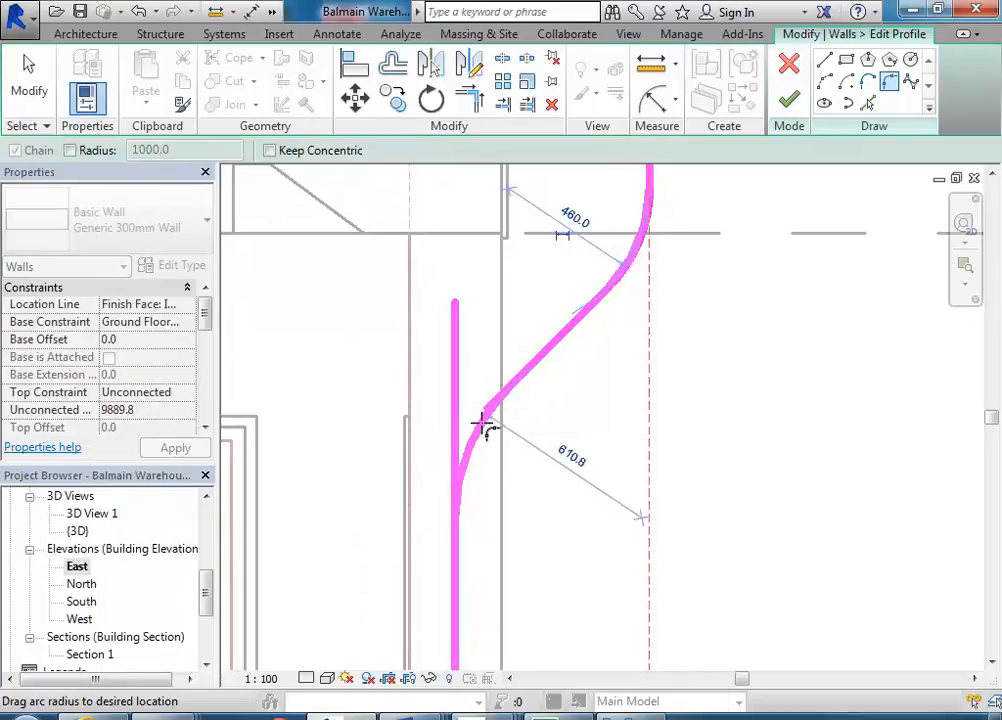
click(484, 424)
scroll(584, 440, down, 3)
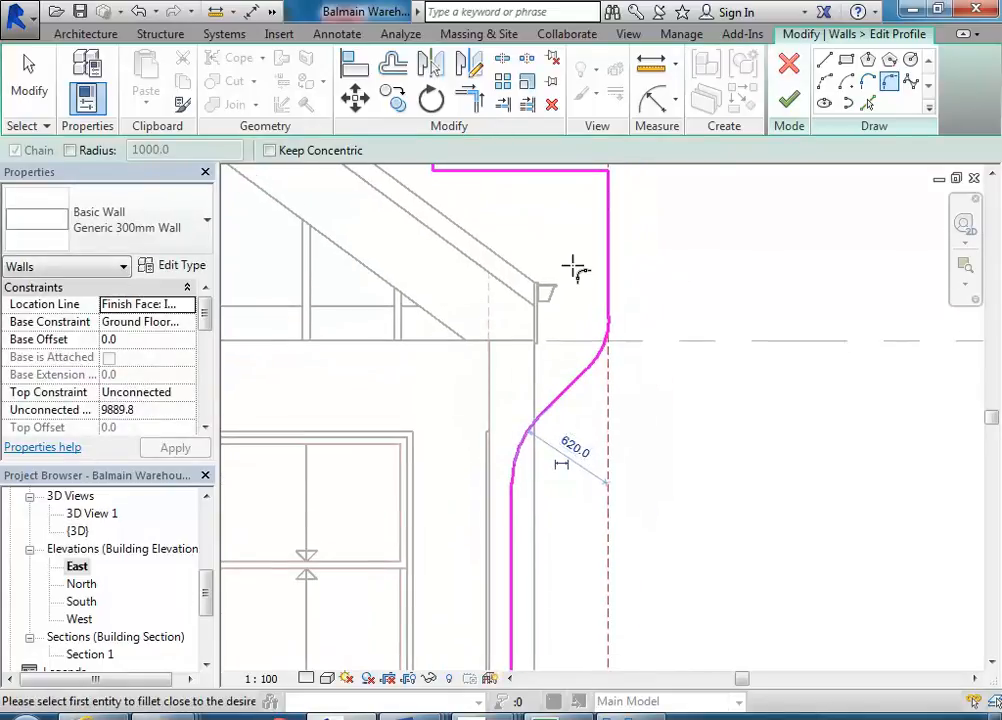
right_click(586, 277)
click(600, 285)
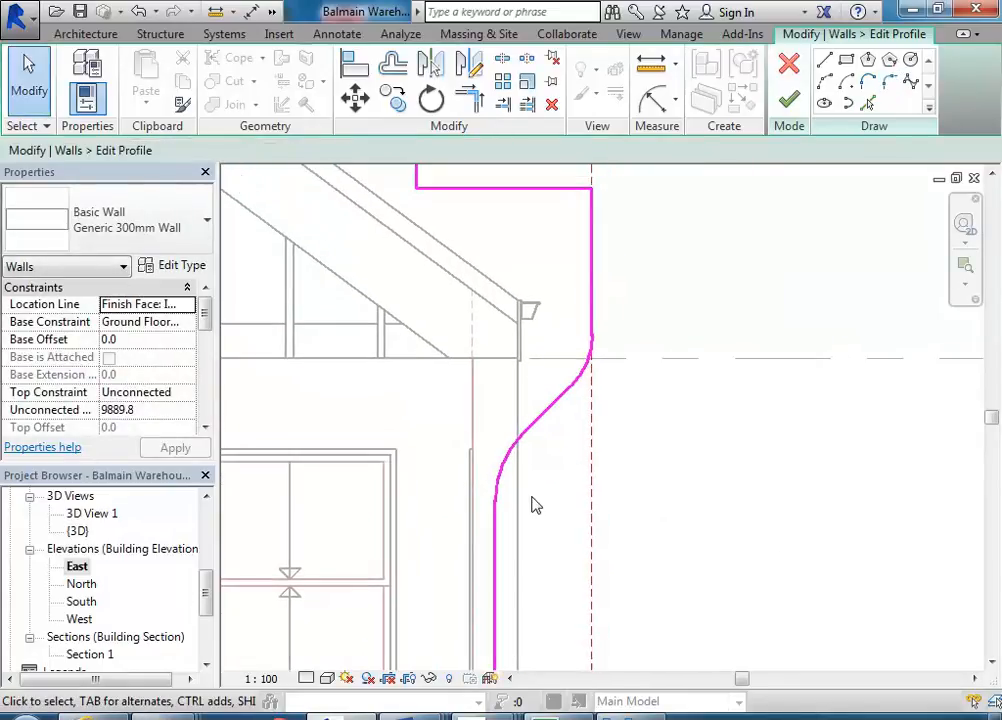
- Nudge the straight diagonal segment between the two fillet arcs up and down in small steps
click(538, 430)
key(Up)
key(Up)
key(Up)
key(Down)
key(Down)
key(Down)
key(Down)
key(Up)
key(Up)
key(Up)
key(Up)
key(Up)
key(Up)
key(Down)
key(Down)
key(Down)
key(Up)
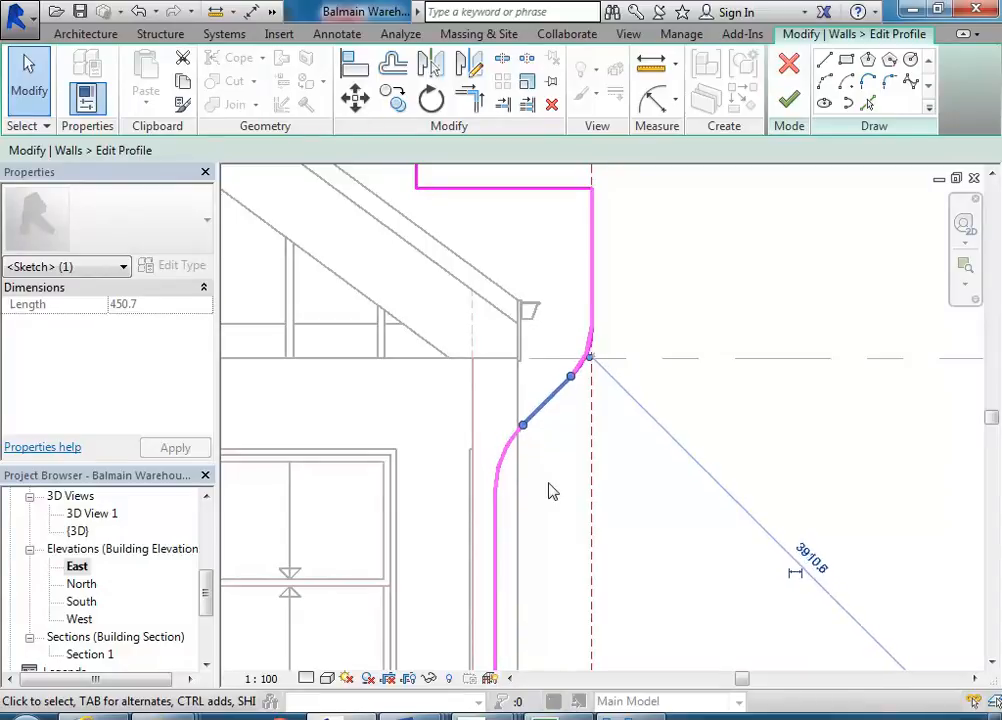
key(Escape)
scroll(568, 440, up, 2)
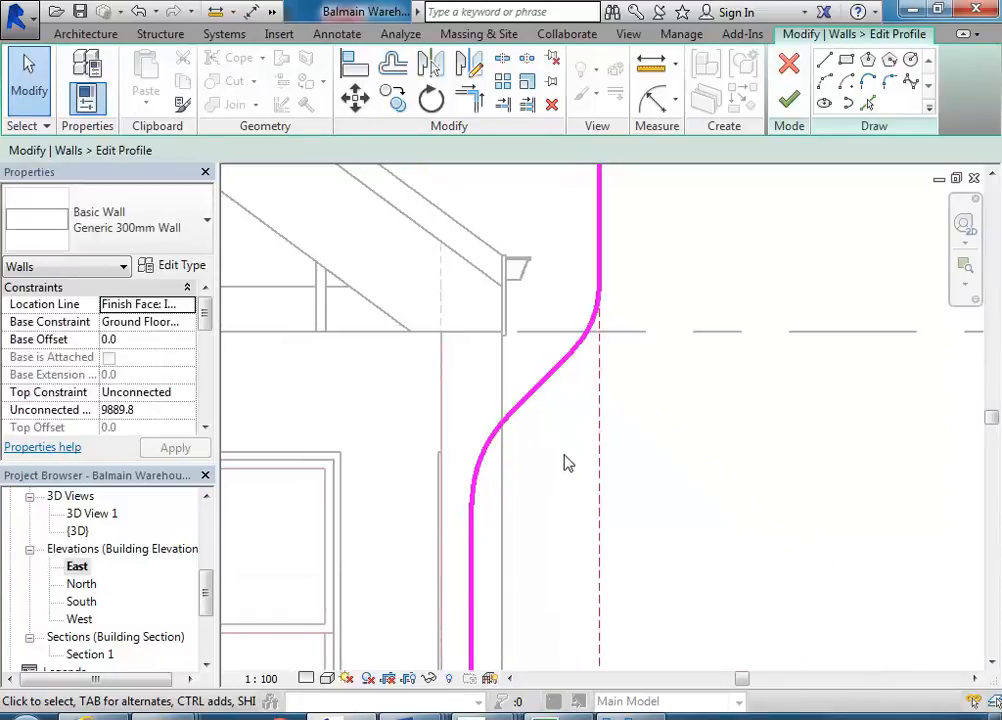
- Set the upper fillet arc's radius to 620 mm to match the lower arc
click(590, 330)
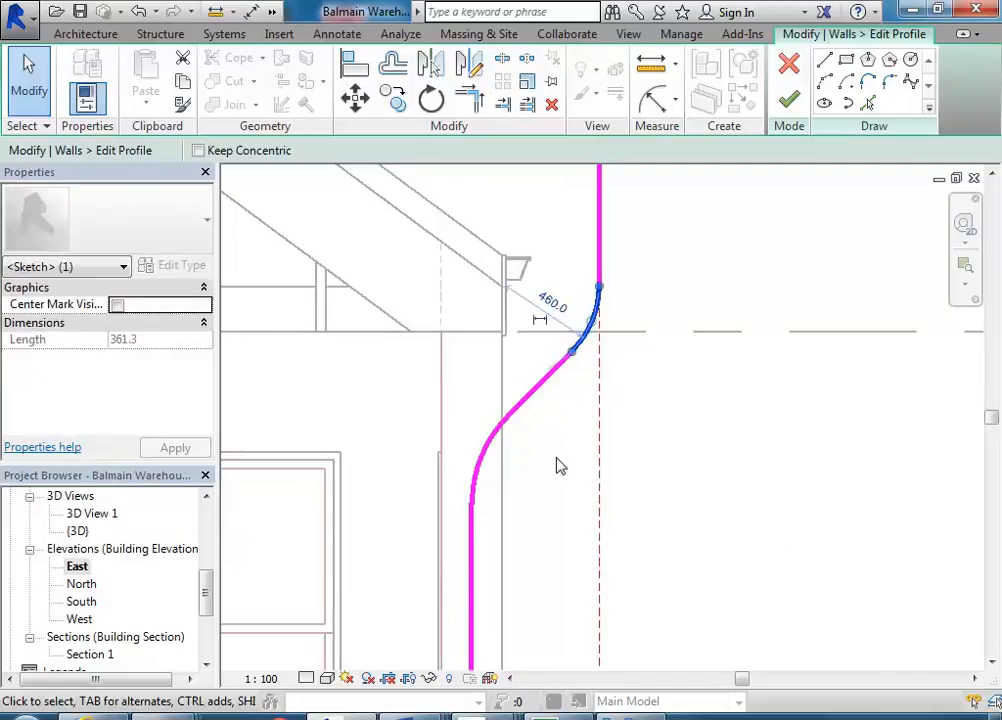
click(477, 470)
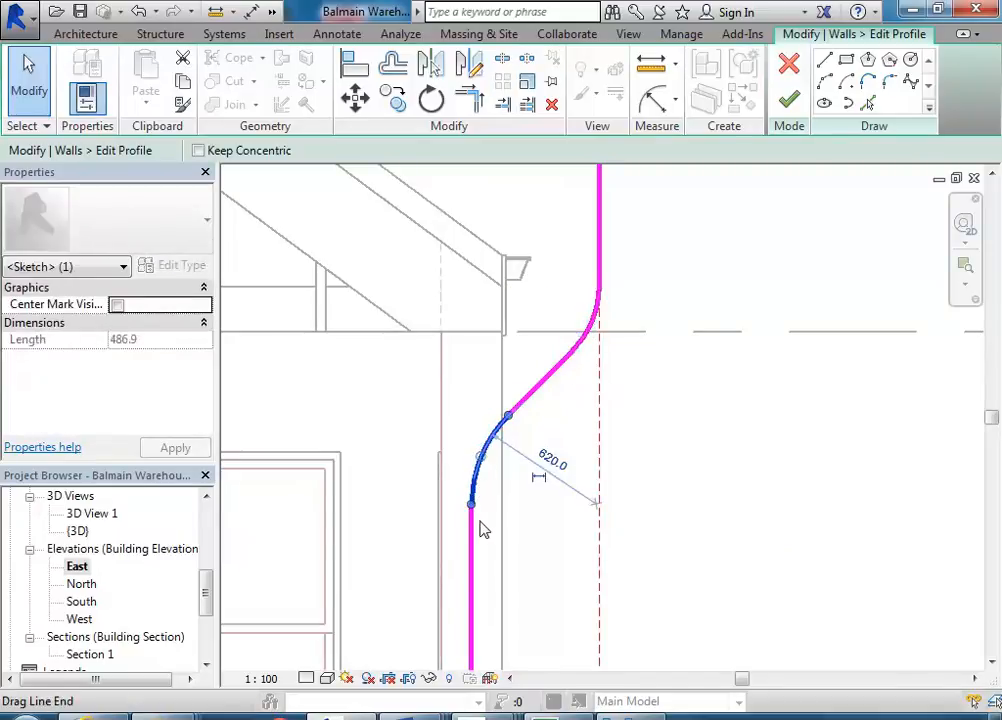
click(549, 465)
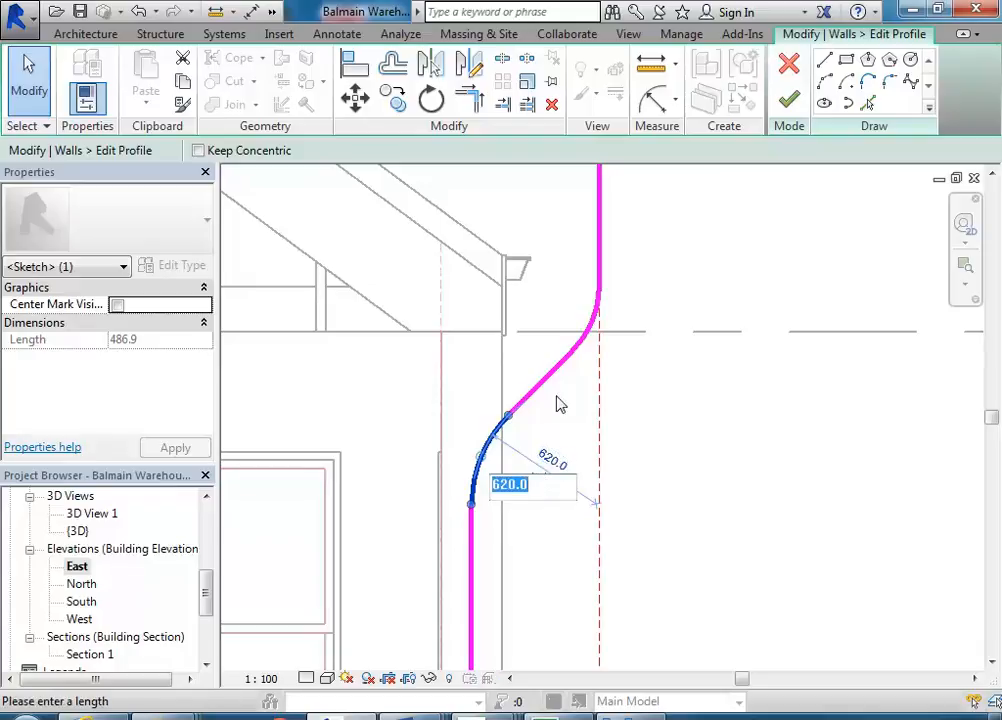
key(Escape)
click(586, 349)
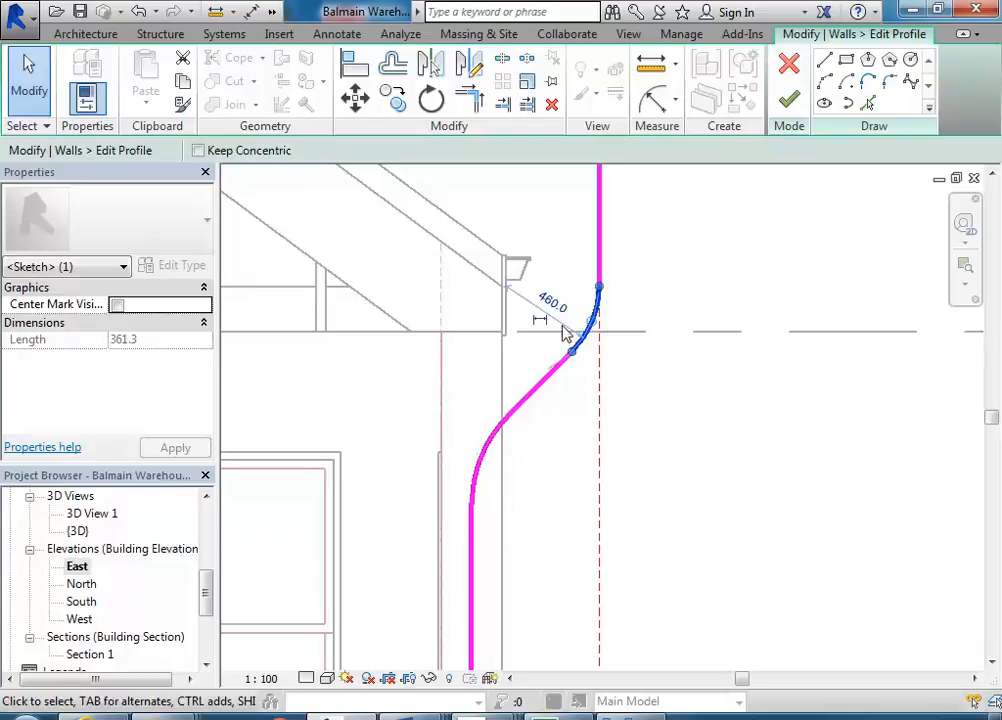
click(553, 307)
text(620)
key(Return)
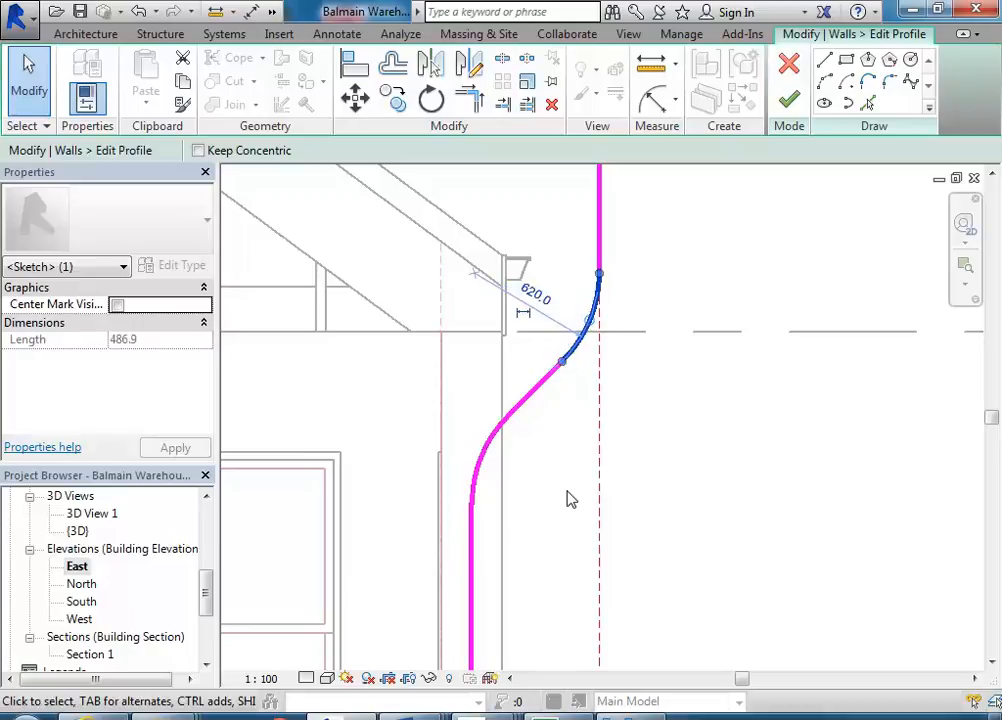
- Inspect the reshaped curved corner of the gable profile by zooming and panning around the elevation
click(556, 466)
click(528, 395)
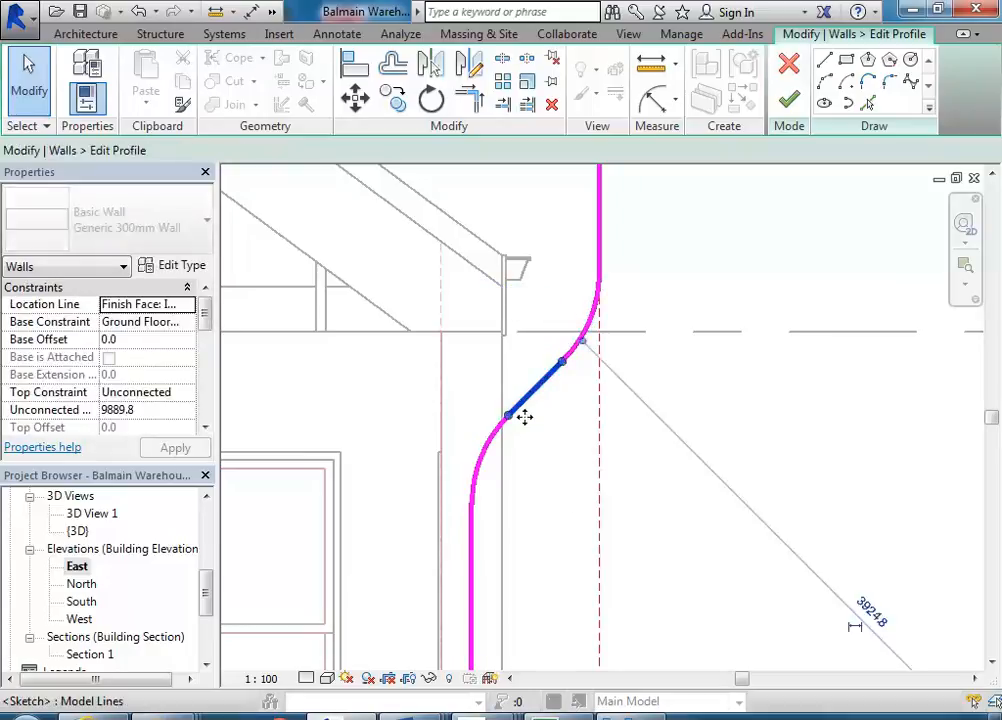
click(536, 505)
scroll(540, 498, down, 6)
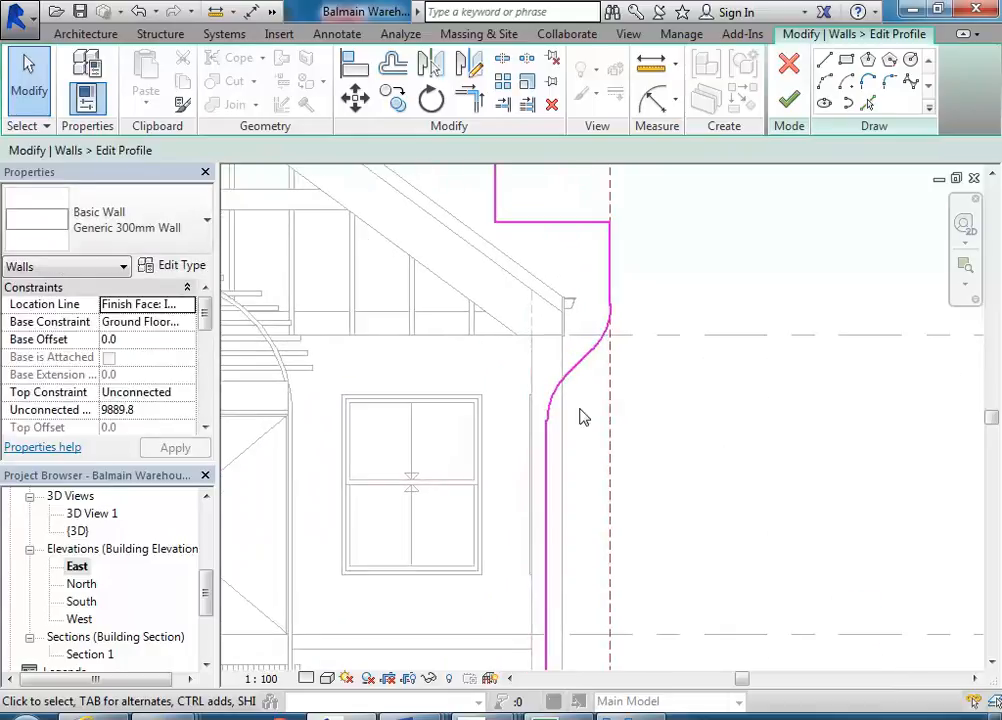
scroll(582, 414, down, 2)
middle_click(503, 403)
scroll(615, 425, up, 3)
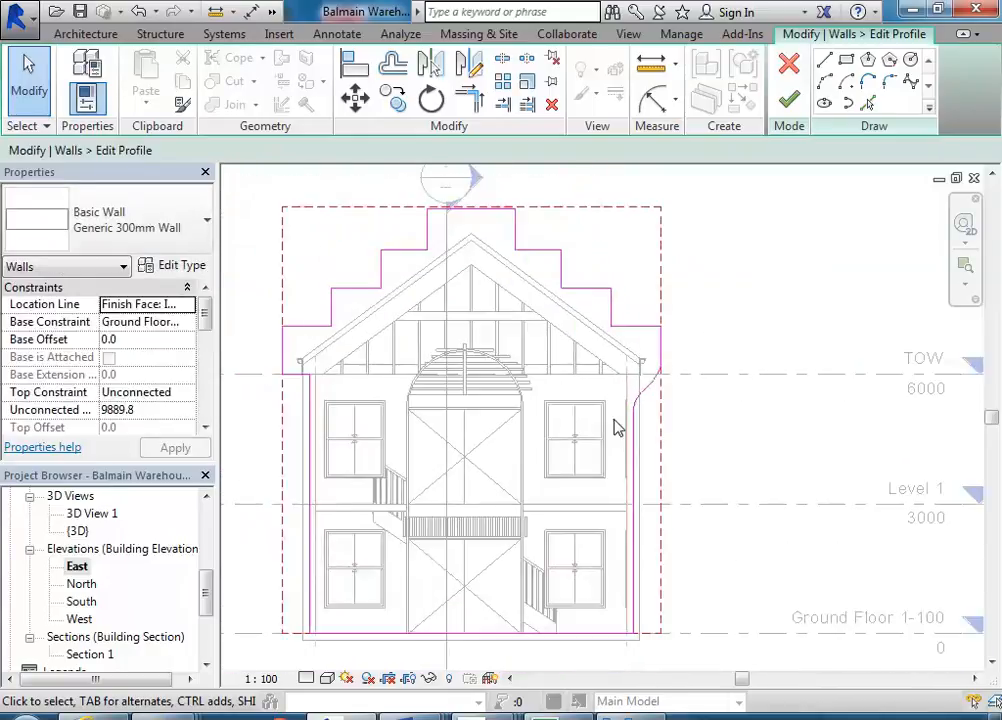
scroll(617, 428, up, 2)
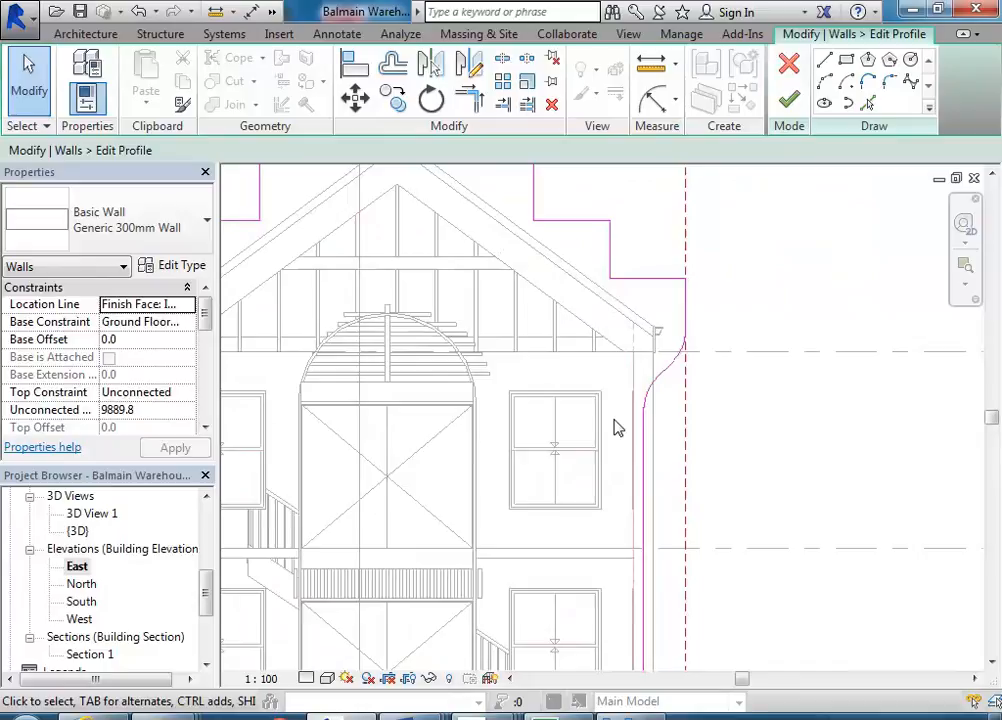
middle_drag(617, 428, 575, 425)
scroll(643, 410, up, 2)
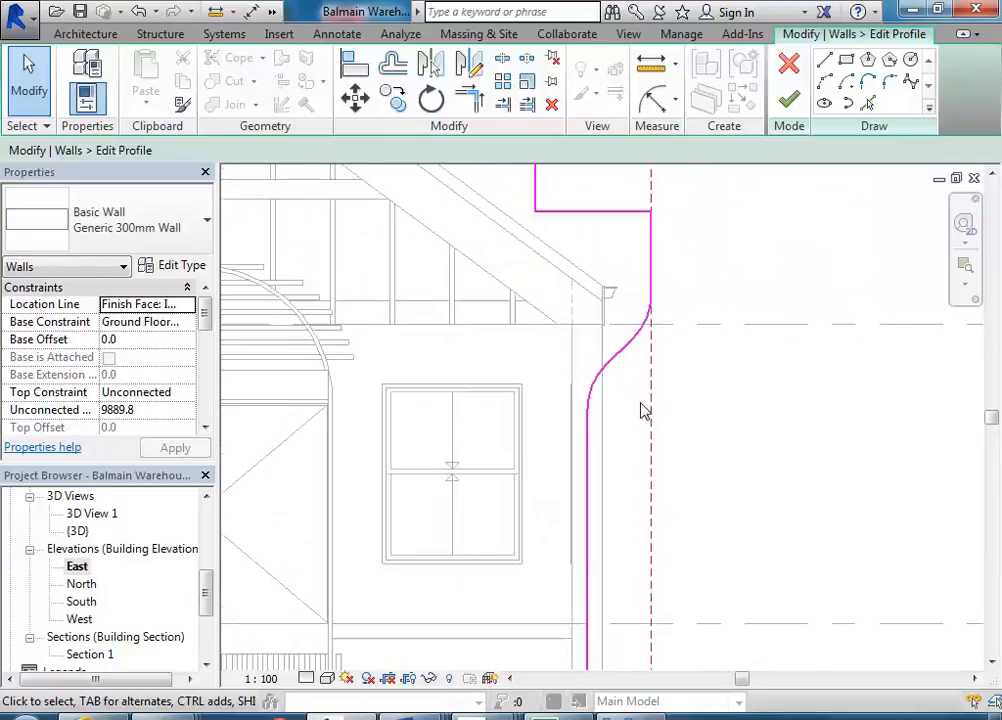
scroll(643, 410, up, 2)
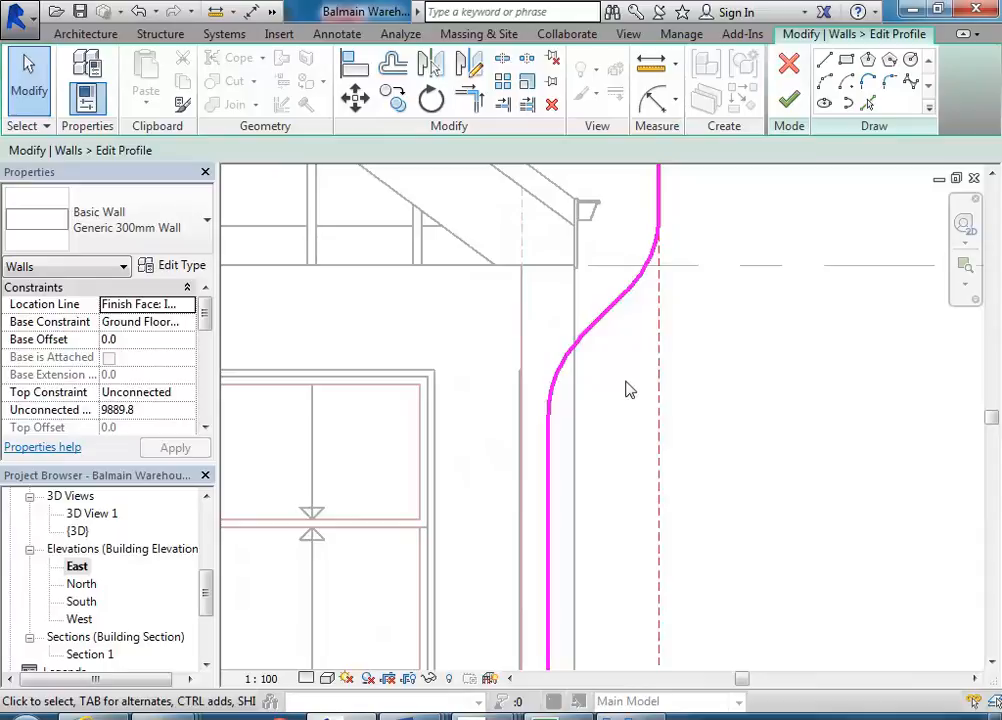
middle_drag(474, 329, 514, 449)
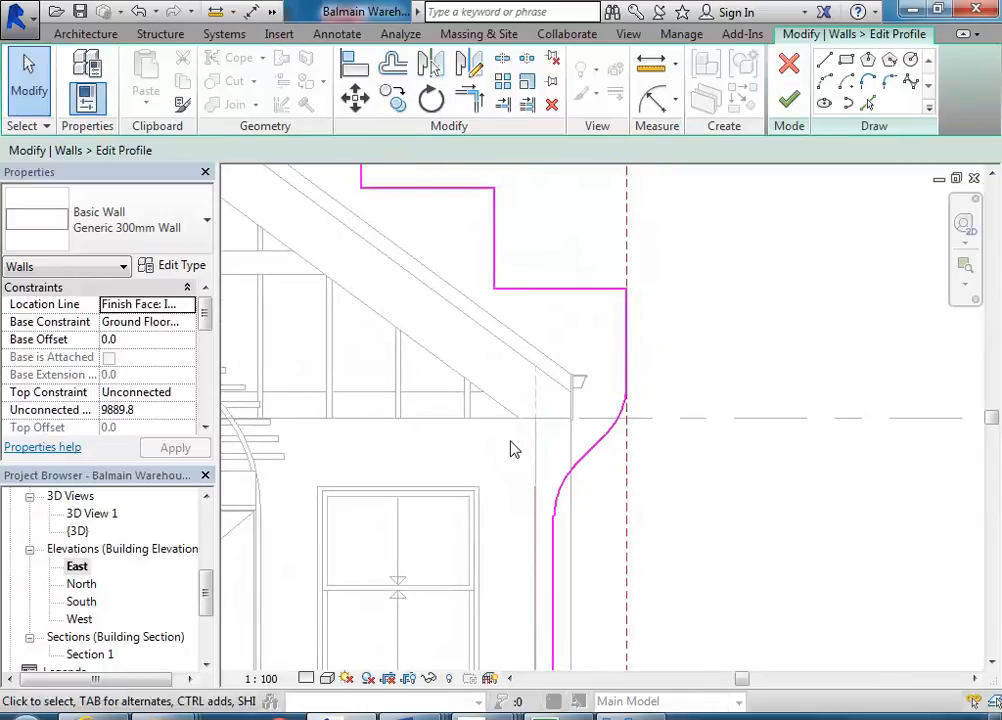
scroll(511, 441, down, 1)
middle_drag(576, 426, 611, 401)
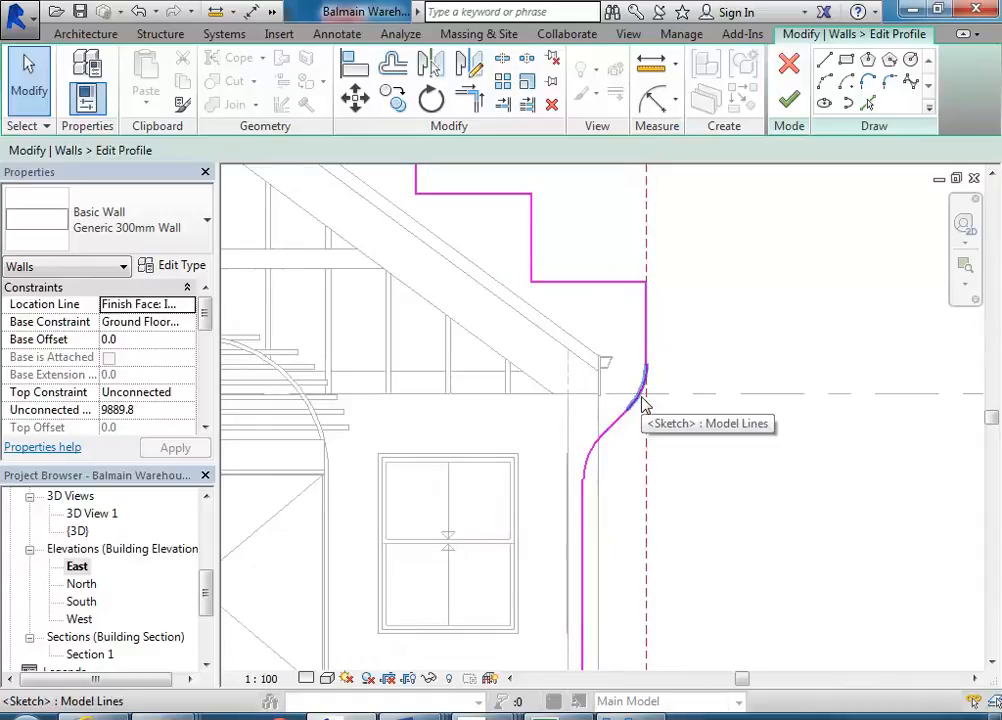
click(611, 423)
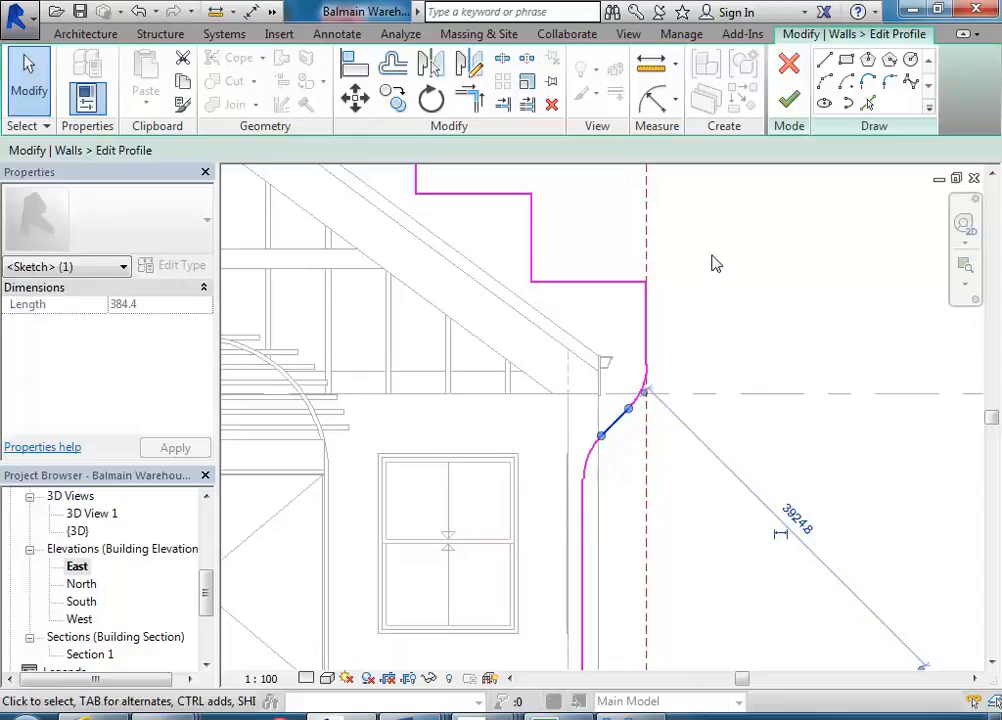
click(772, 292)
middle_drag(772, 292, 758, 286)
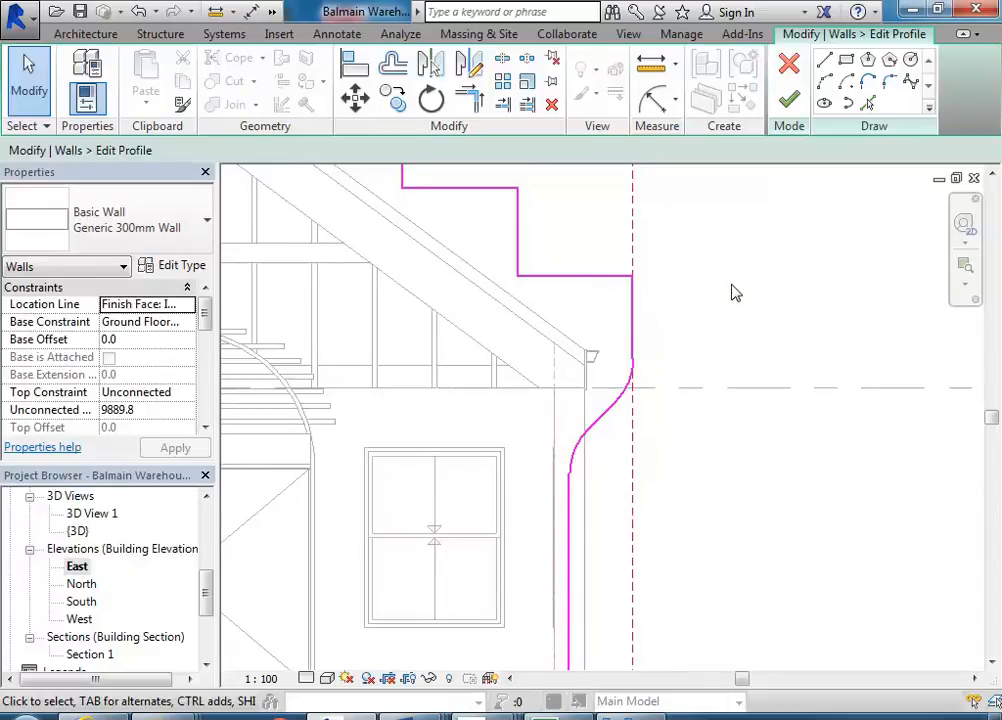
- Finish editing the wall profile and dismiss the warning that appears
click(789, 108)
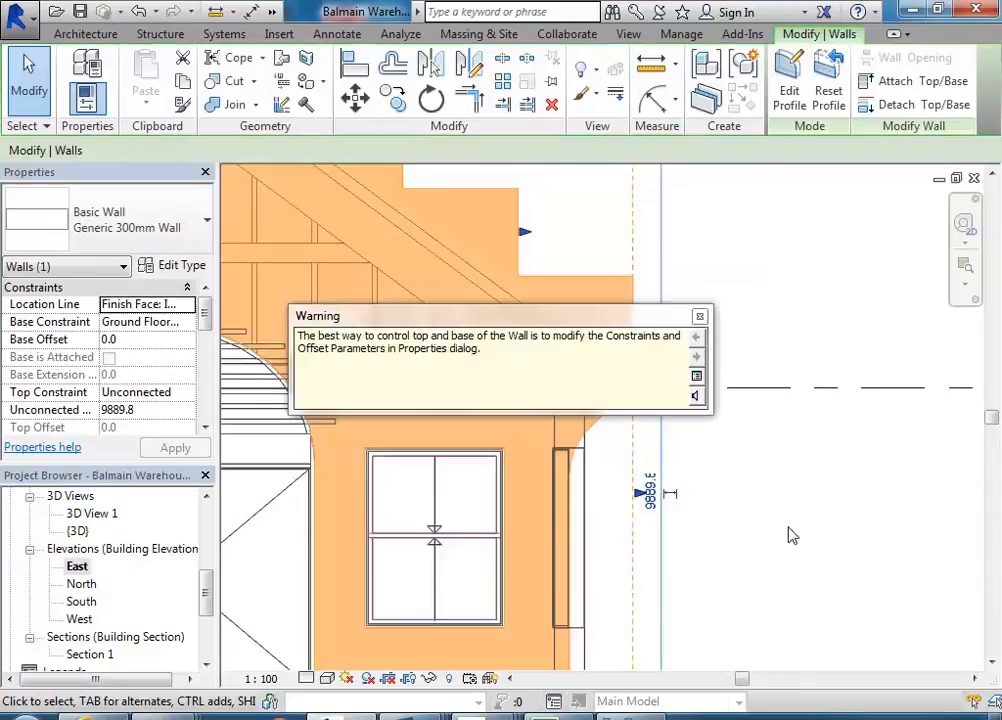
drag(594, 321, 433, 236)
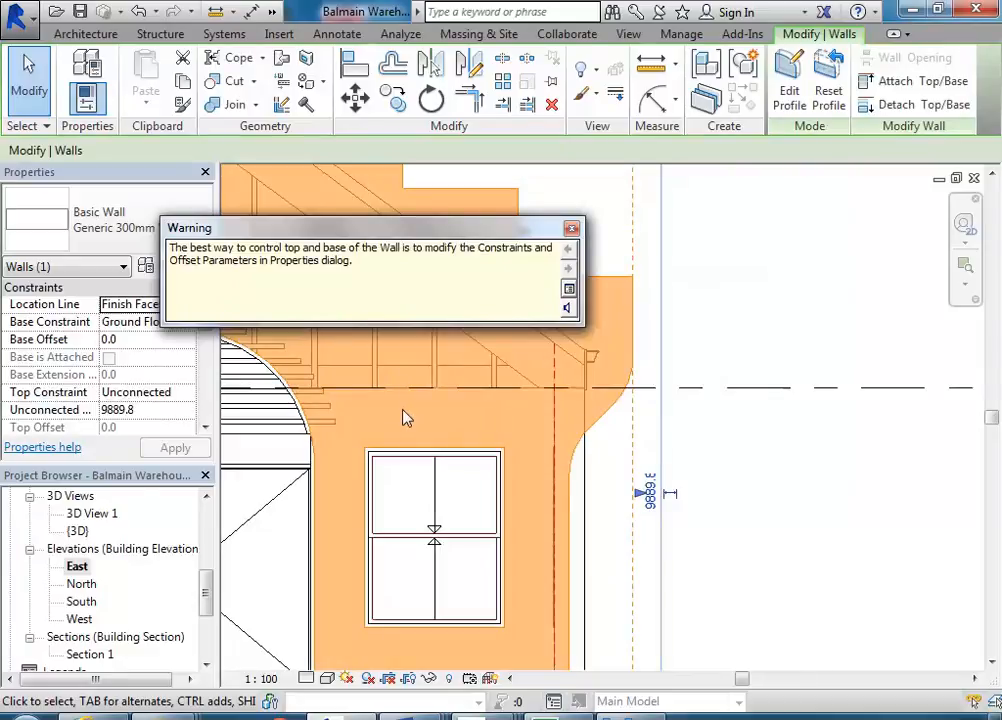
click(571, 228)
key(Escape)
- Select the gable wall again and reopen its profile for editing
scroll(795, 415, down, 3)
scroll(790, 415, down, 3)
middle_drag(790, 415, 727, 367)
scroll(654, 466, up, 3)
middle_drag(651, 463, 607, 515)
scroll(581, 364, up, 4)
scroll(577, 374, up, 2)
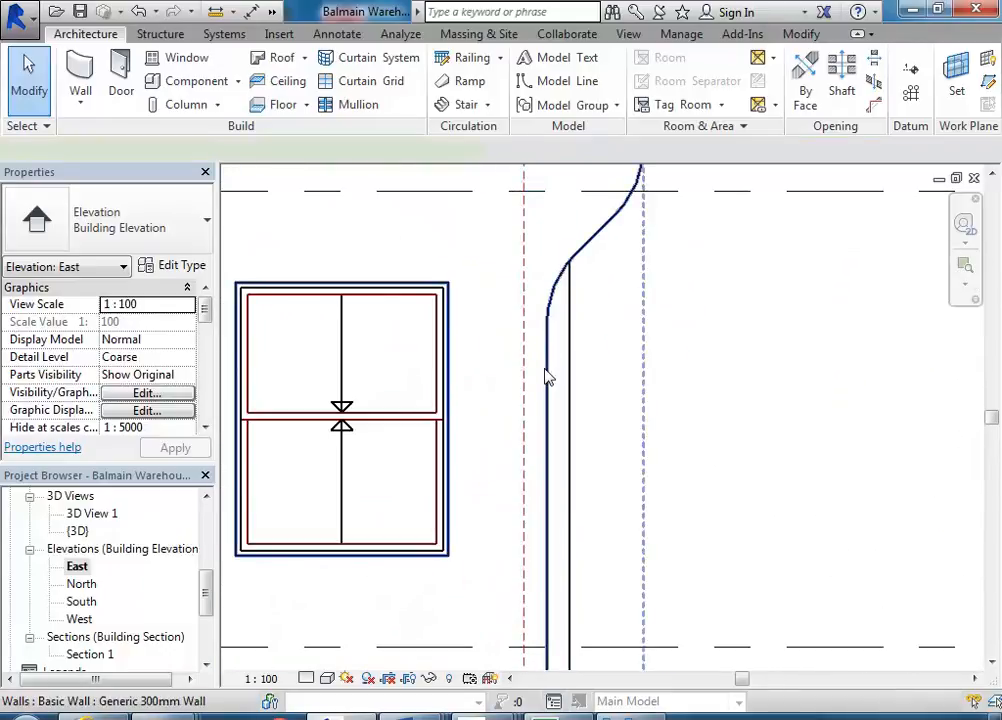
click(540, 376)
middle_drag(540, 376, 527, 381)
scroll(527, 381, up, 2)
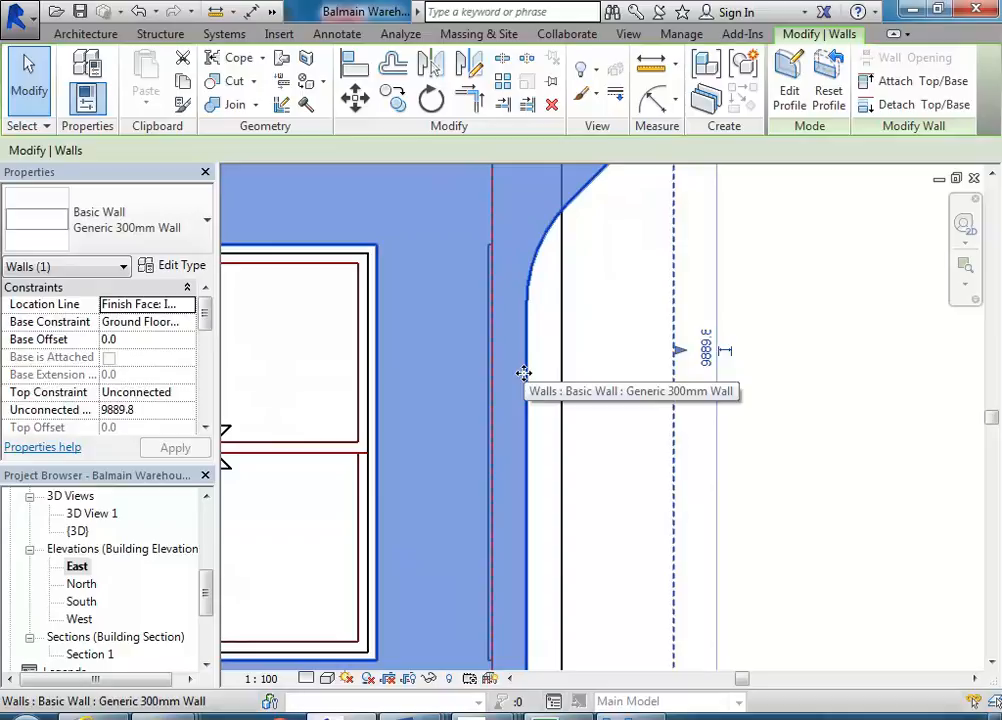
scroll(523, 373, down, 4)
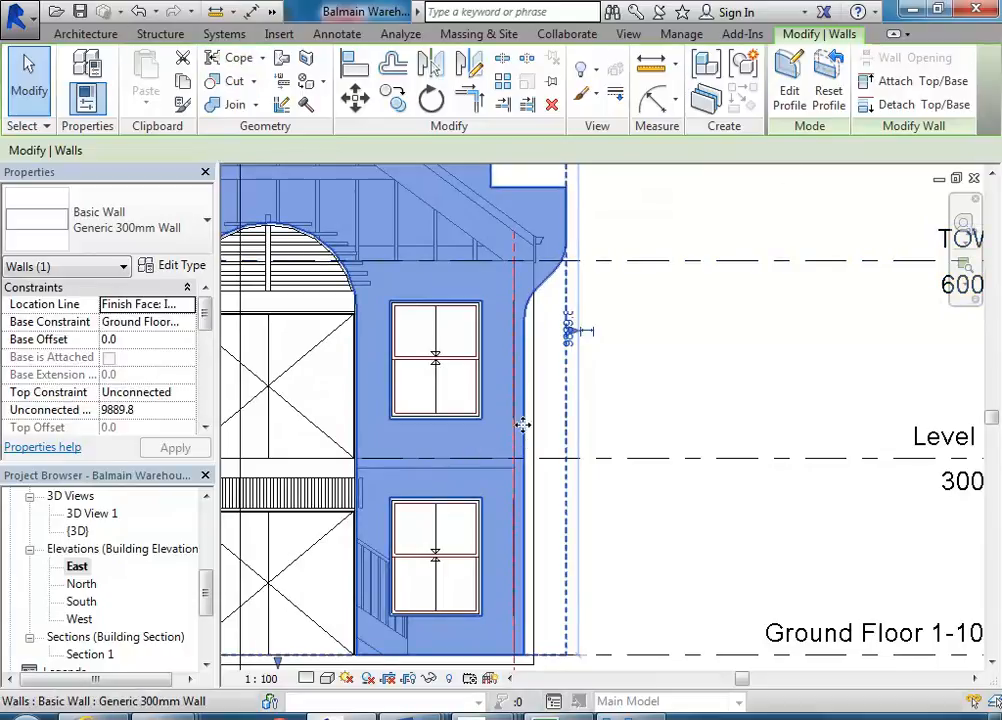
click(789, 92)
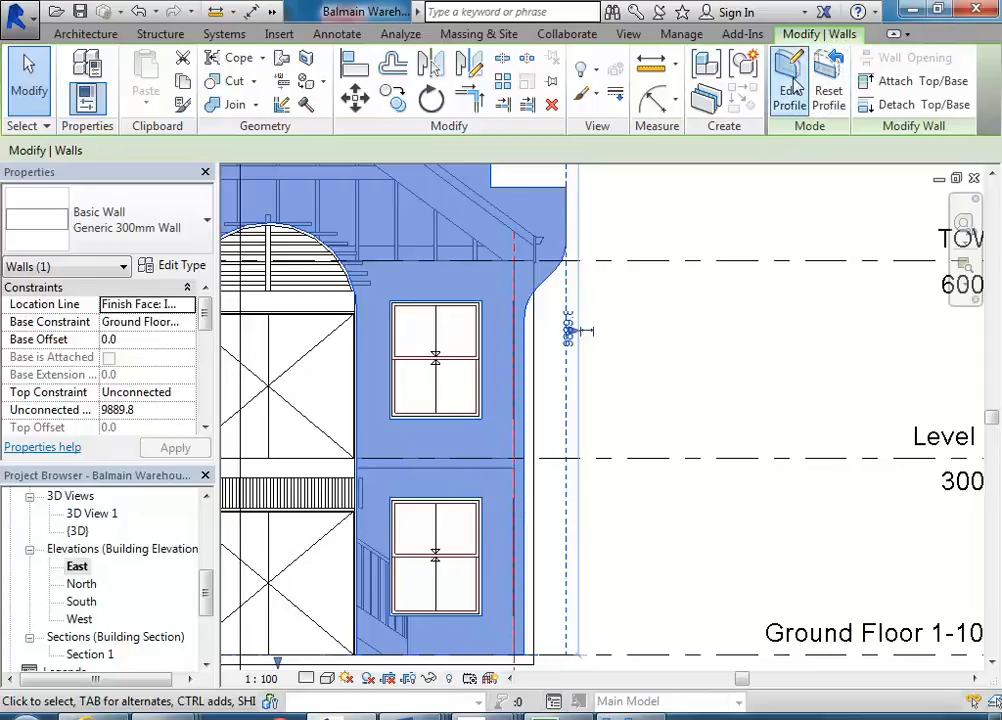
- Move the lower vertical edge line on the right side of the profile 150 mm to the right
middle_drag(477, 362, 512, 401)
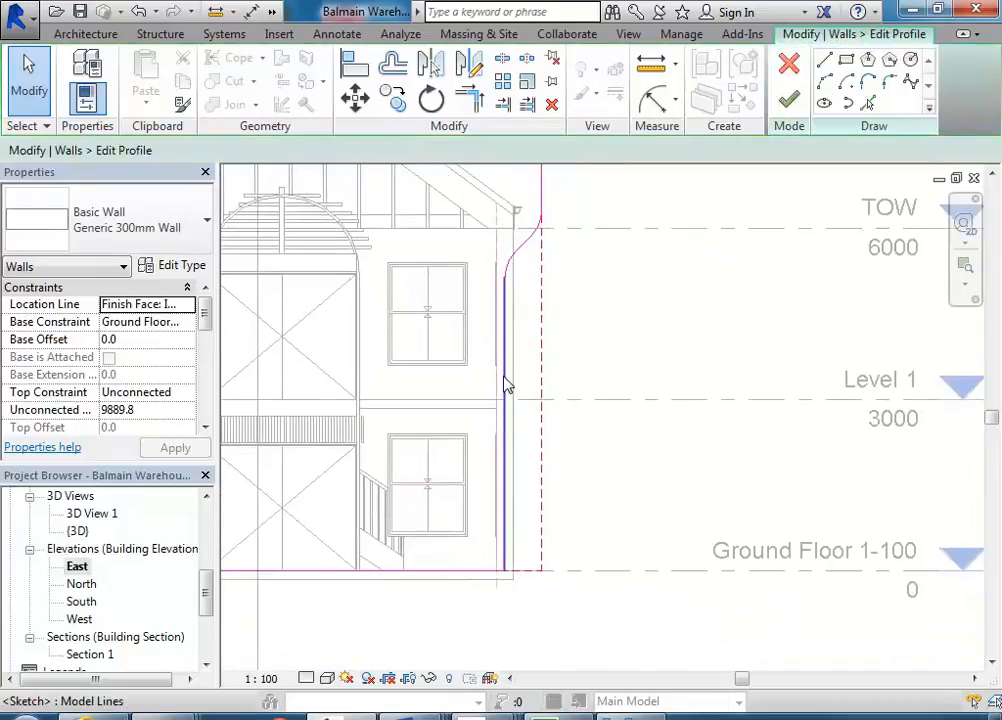
click(505, 388)
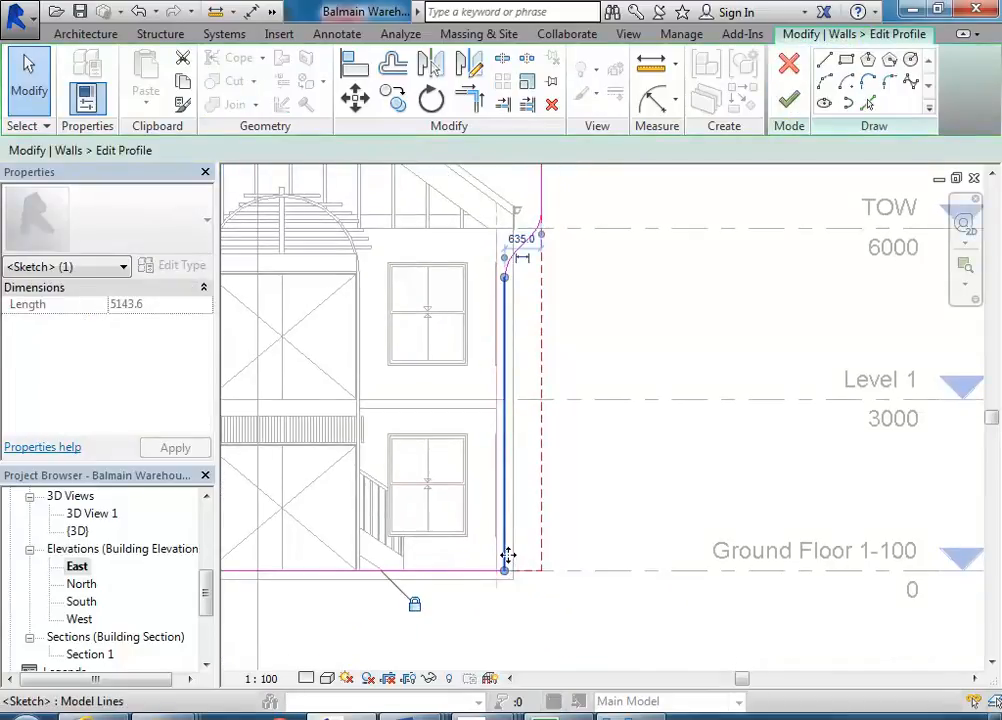
scroll(503, 403, up, 5)
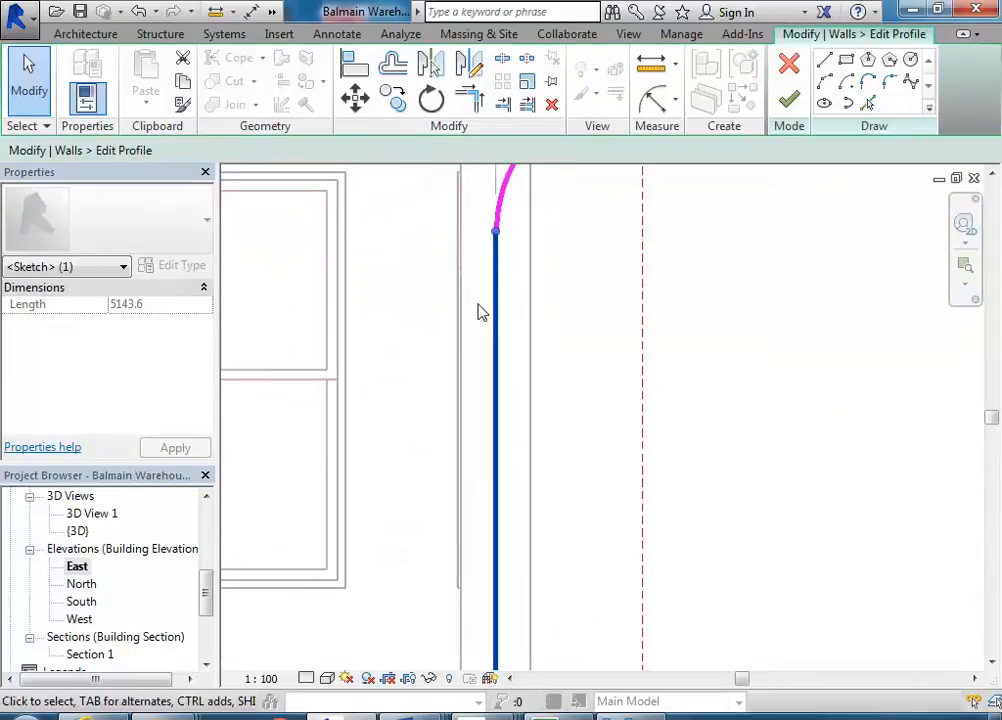
click(354, 100)
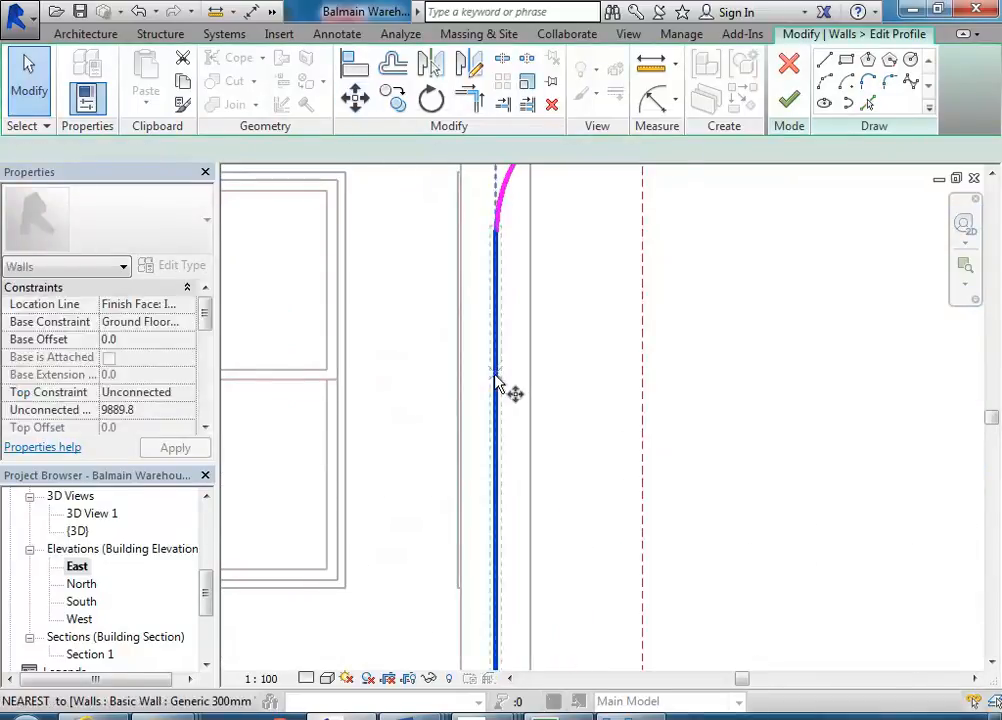
click(496, 382)
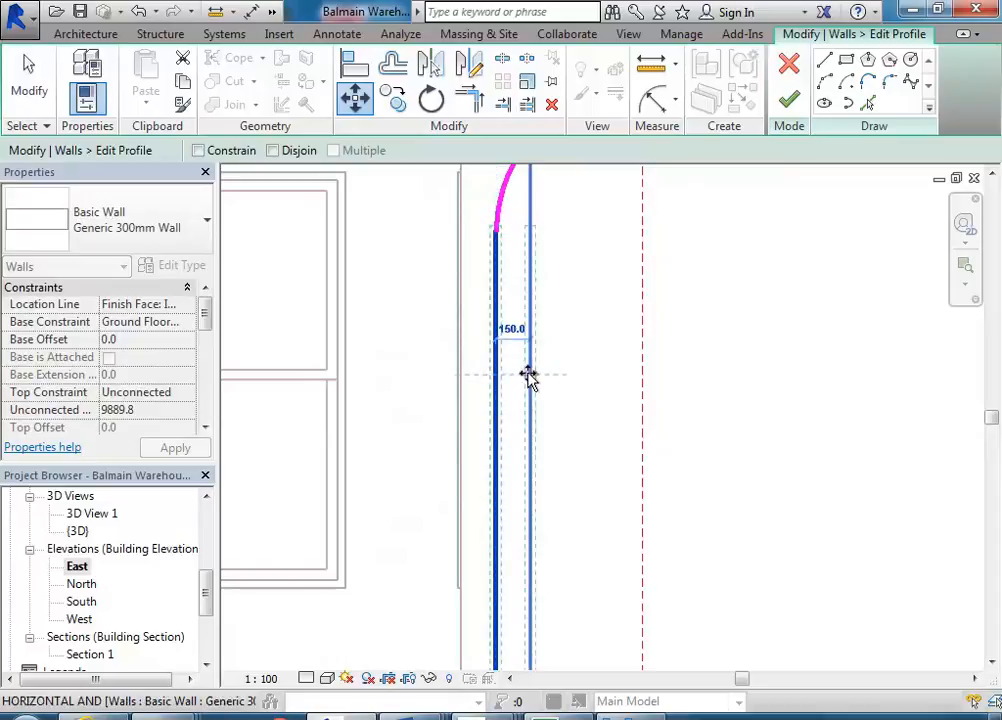
click(529, 376)
- Undo the move and drag the lower vertical edge line sideways to reposition it
scroll(481, 293, down, 2)
middle_drag(481, 293, 439, 501)
scroll(445, 385, up, 2)
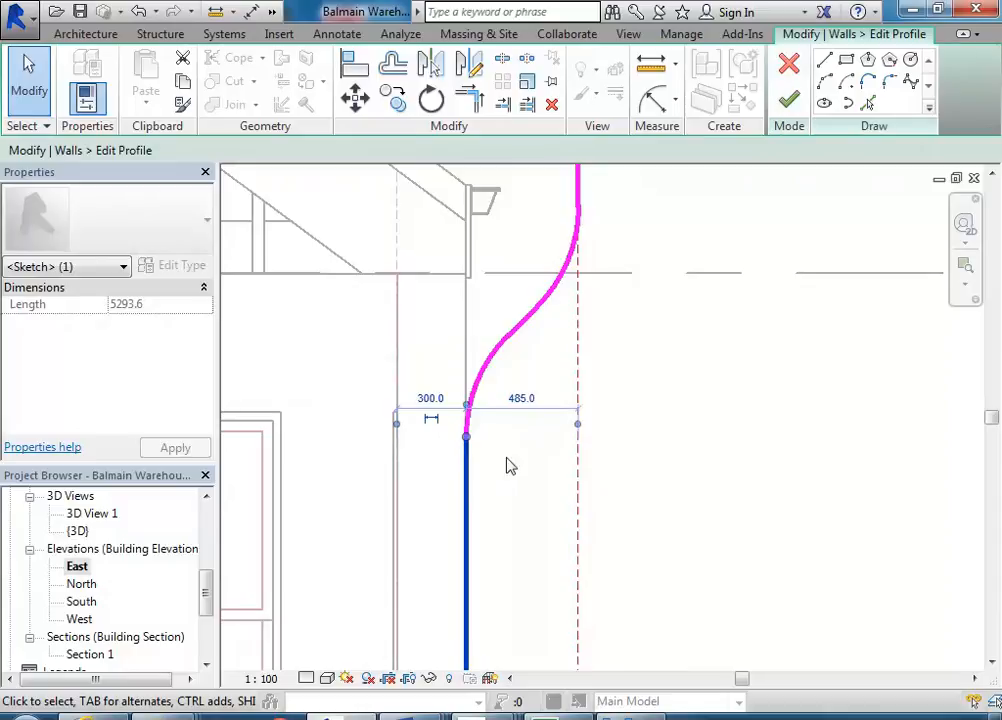
click(139, 11)
click(476, 324)
mouse_move(445, 343)
middle_down()
mouse_move(394, 376)
mouse_move(376, 347)
middle_up()
drag(400, 350, 447, 350)
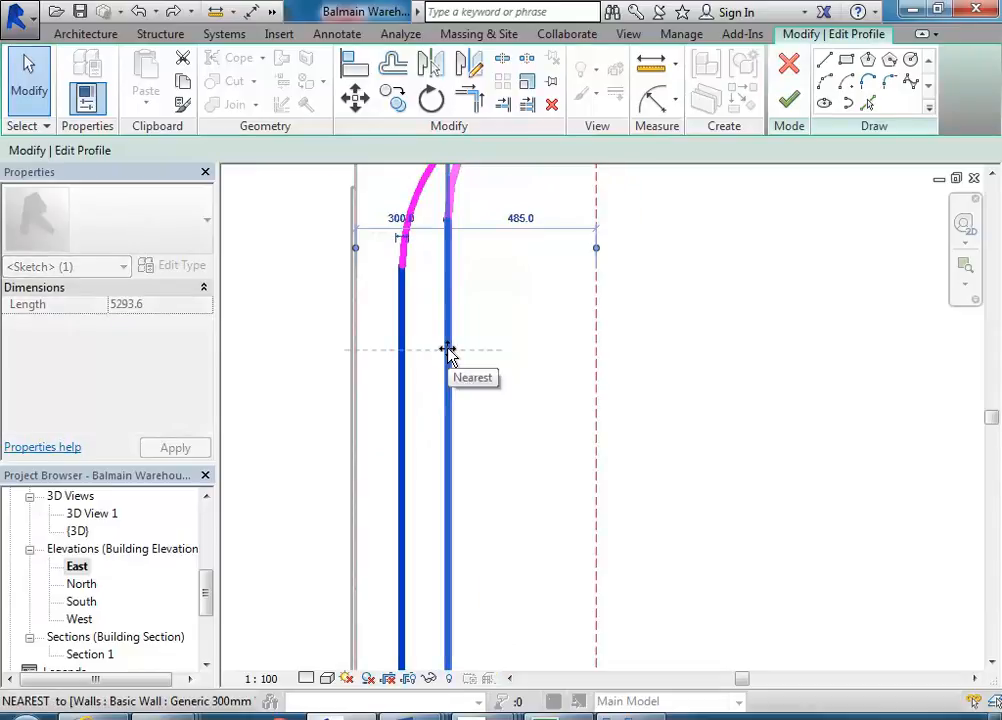
drag(447, 350, 447, 349)
scroll(416, 331, down, 1)
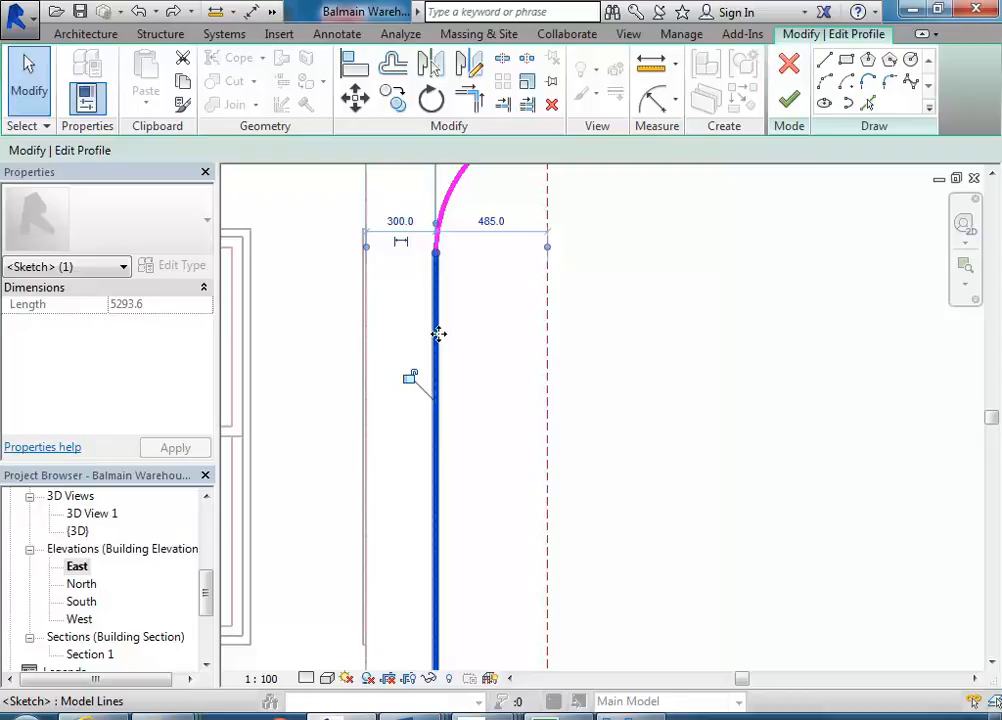
- Zoom out and pan to examine the whole gable wall profile in the elevation
scroll(449, 335, down, 5)
scroll(520, 355, down, 2)
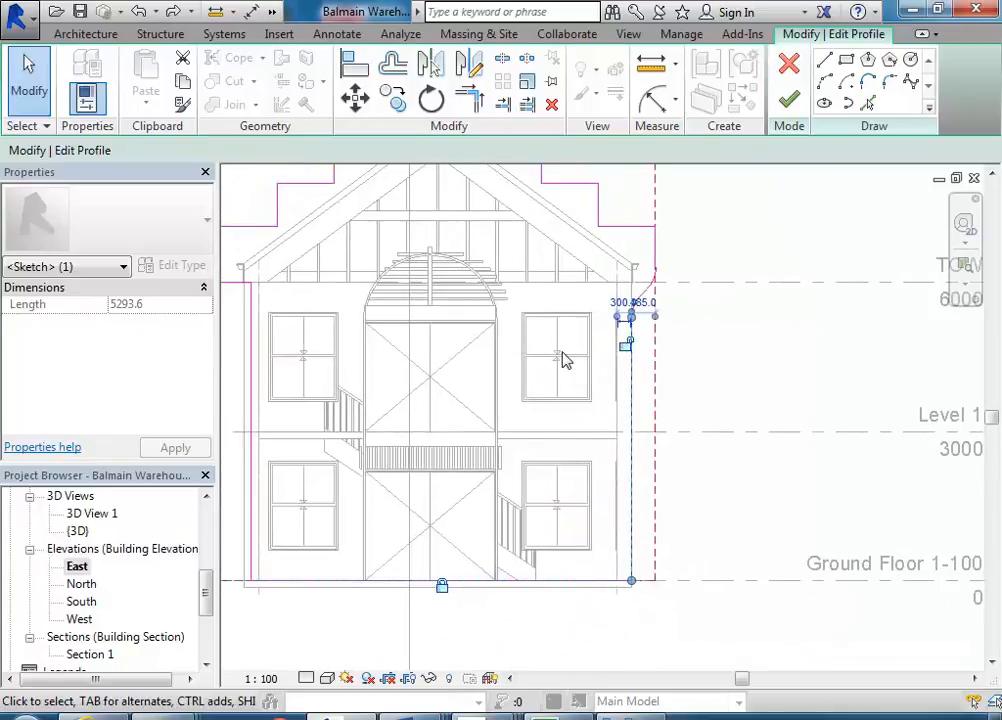
click(565, 358)
mouse_move(564, 352)
middle_down()
mouse_move(581, 345)
mouse_move(562, 330)
middle_up()
scroll(562, 330, down, 1)
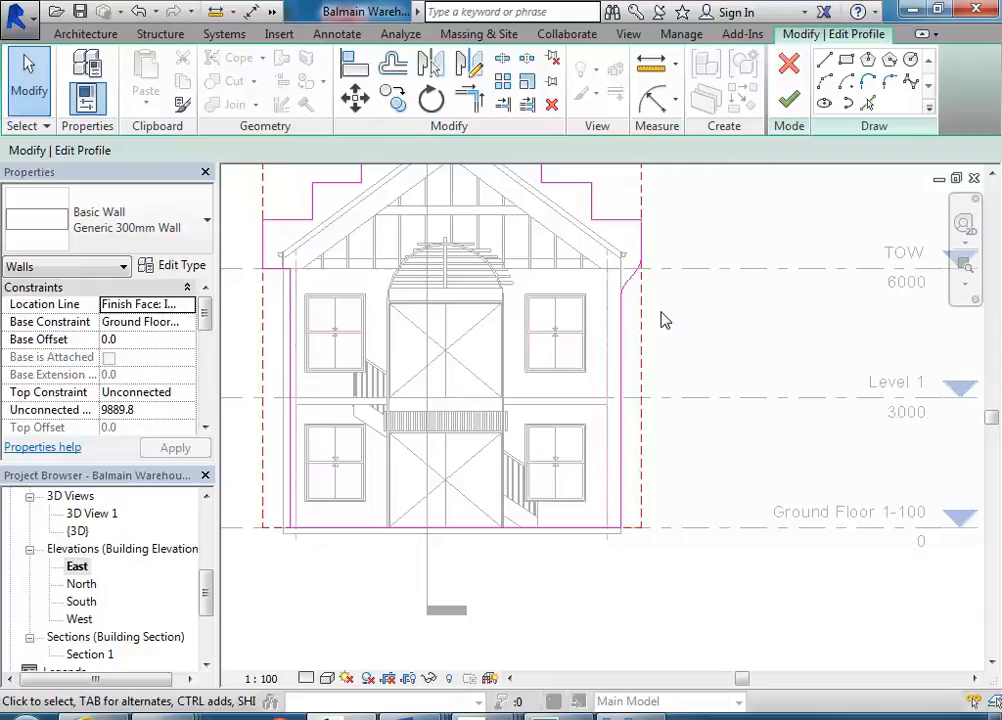
mouse_move(660, 320)
middle_down()
mouse_move(680, 331)
mouse_move(672, 327)
middle_up()
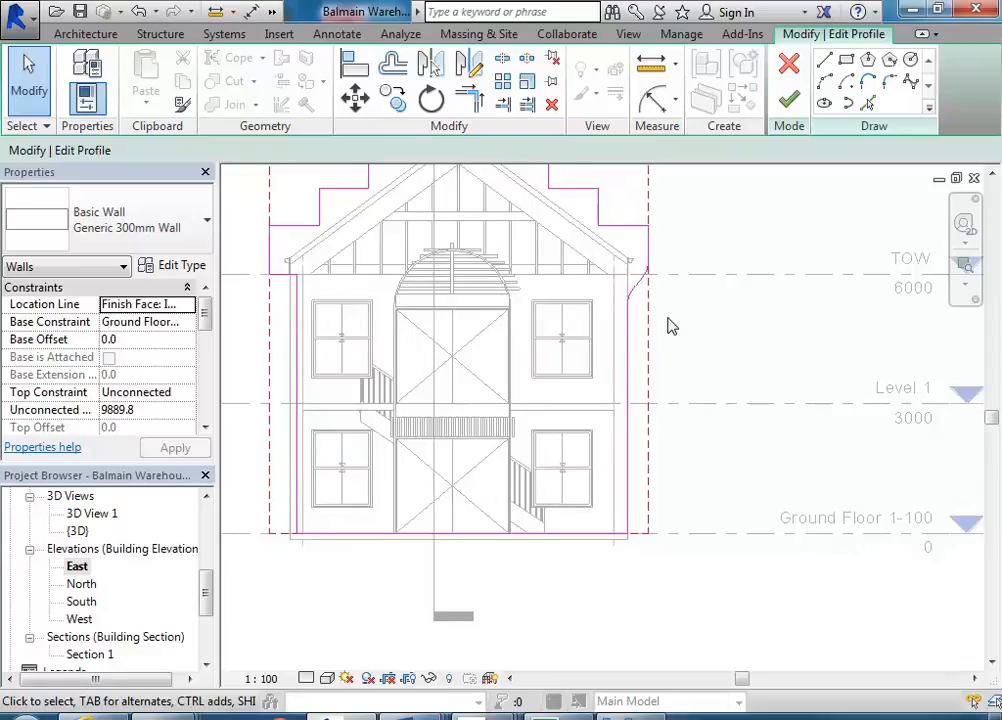
middle_drag(672, 326, 688, 338)
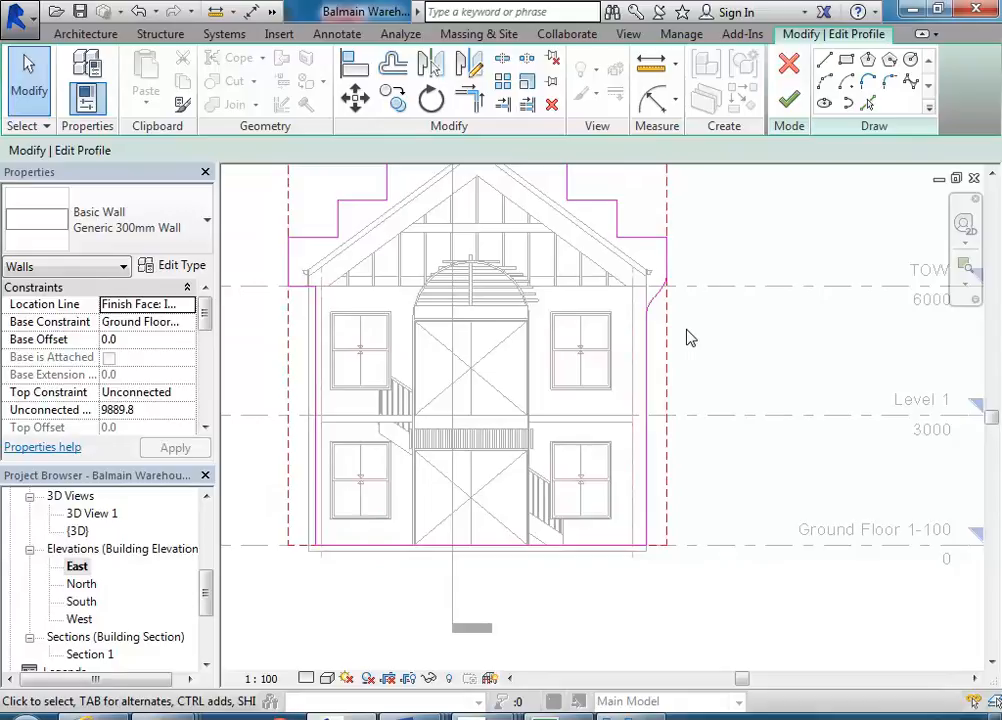
middle_drag(688, 338, 728, 357)
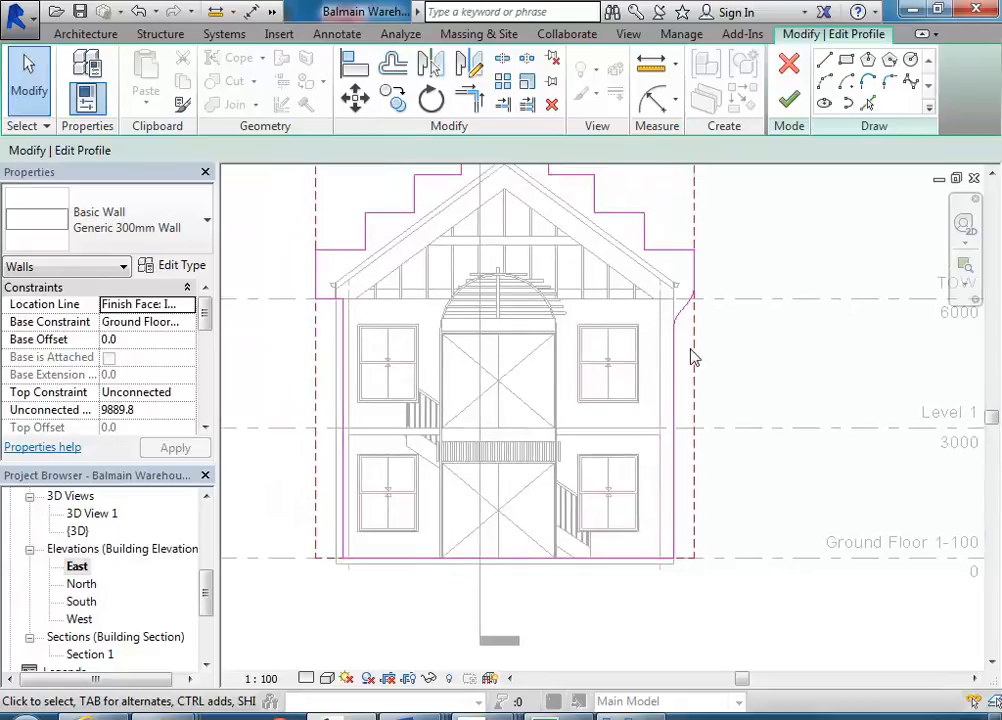
scroll(620, 371, down, 3)
scroll(577, 380, up, 2)
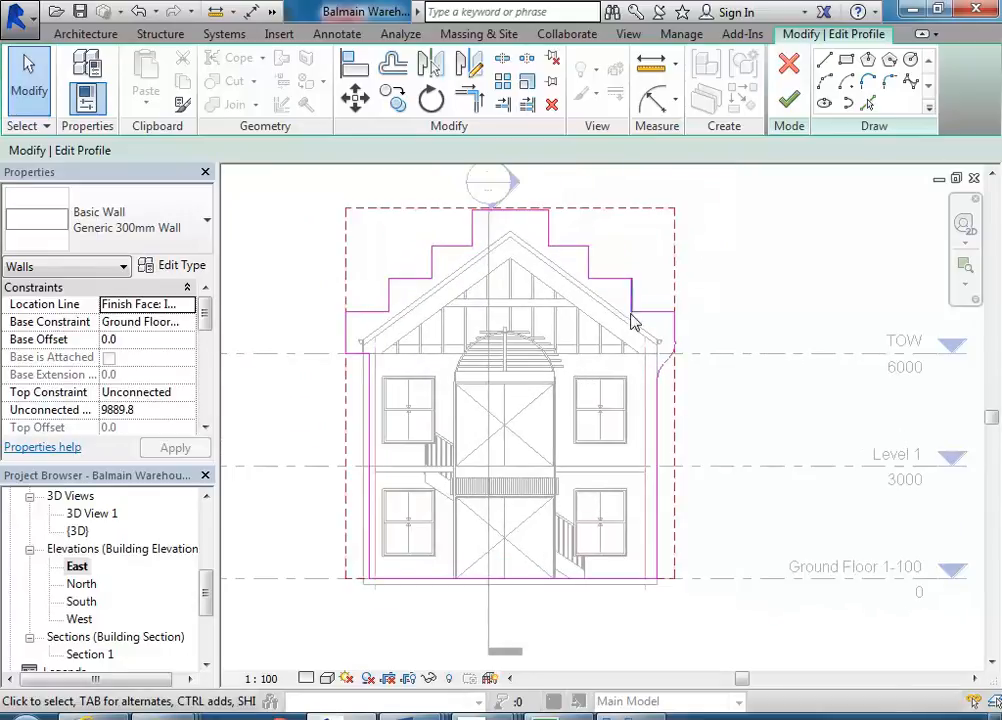
- Delete the edge lines on the left side of the wall profile
click(346, 339)
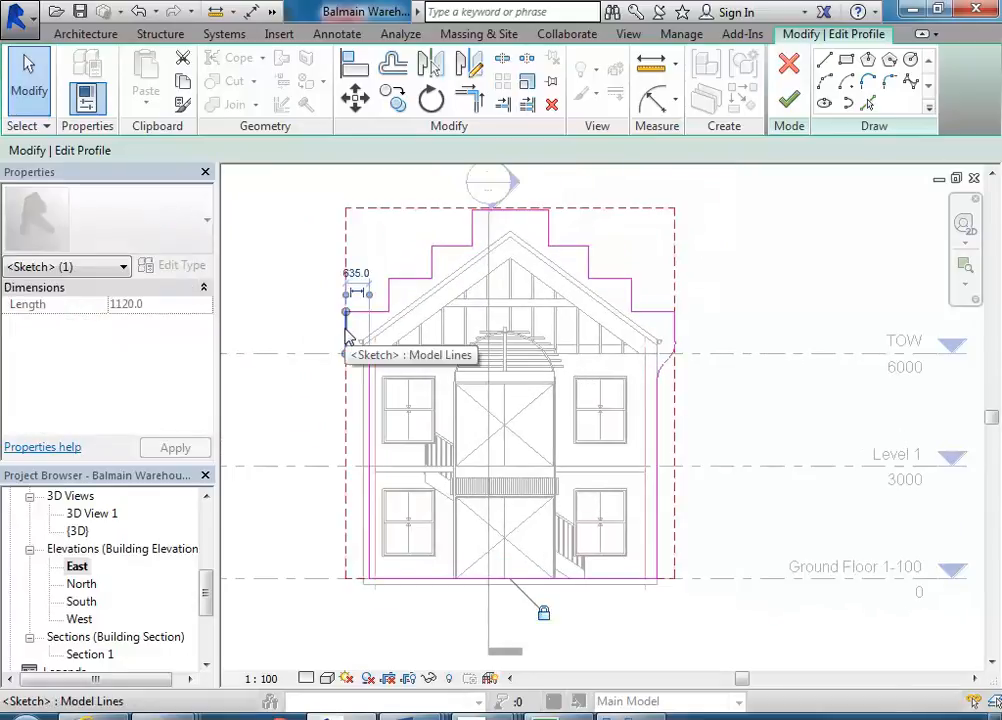
mouse_move(318, 333)
mouse_down()
mouse_move(409, 660)
mouse_move(407, 645)
mouse_up()
key(Delete)
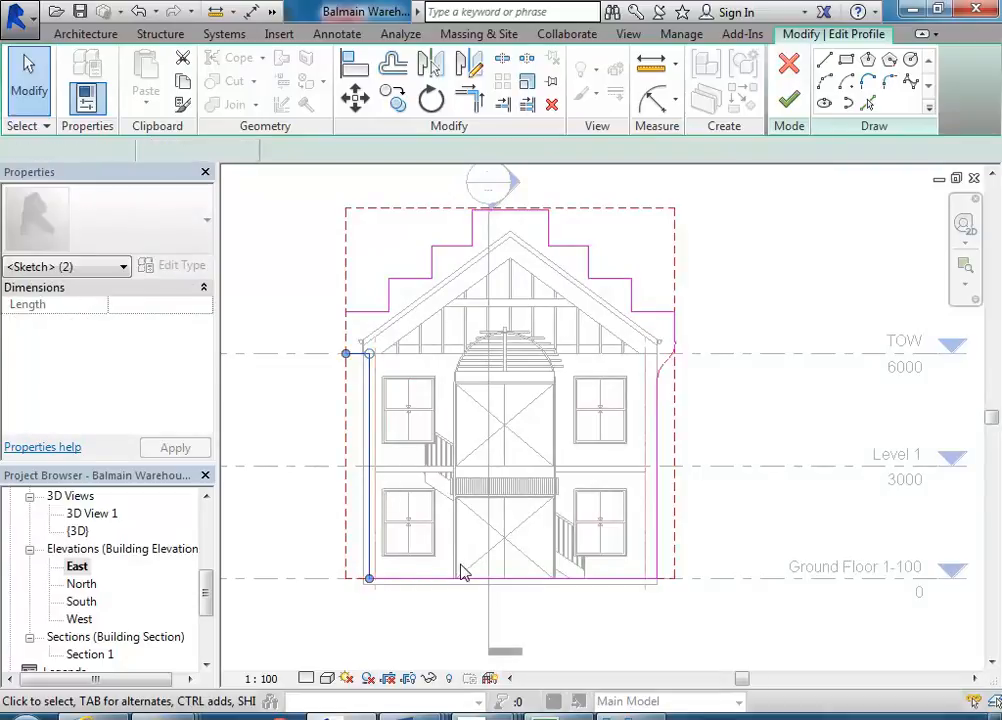
- Mirror a copy of the right side's curved edge lines about the gable's vertical centre axis
mouse_move(641, 617)
mouse_down()
mouse_move(727, 394)
mouse_move(728, 313)
mouse_up()
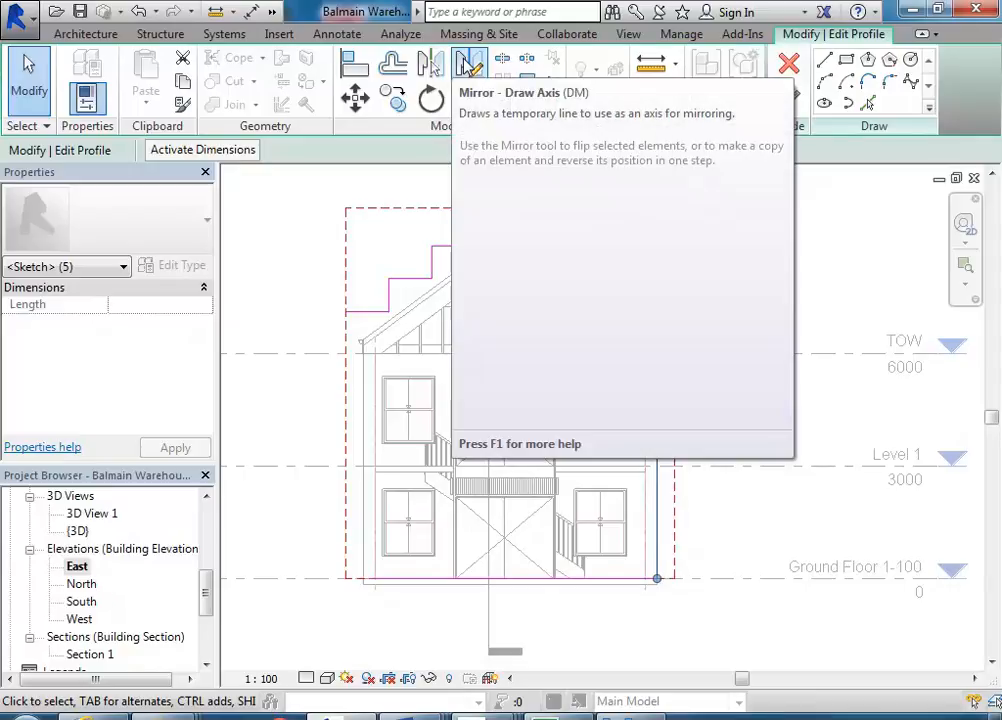
click(467, 63)
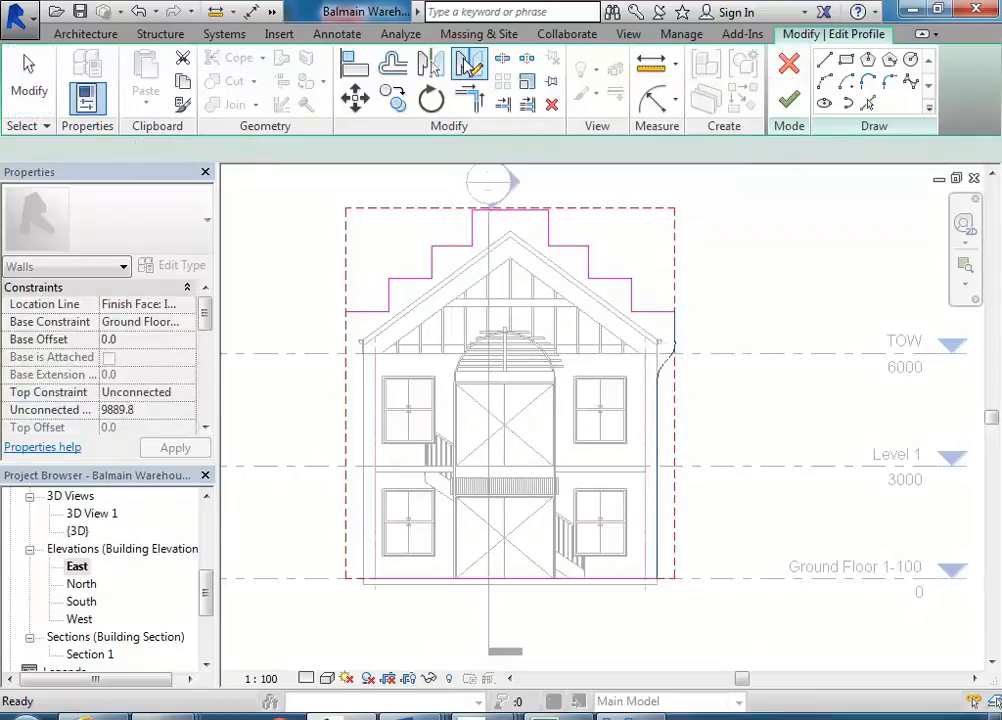
click(510, 231)
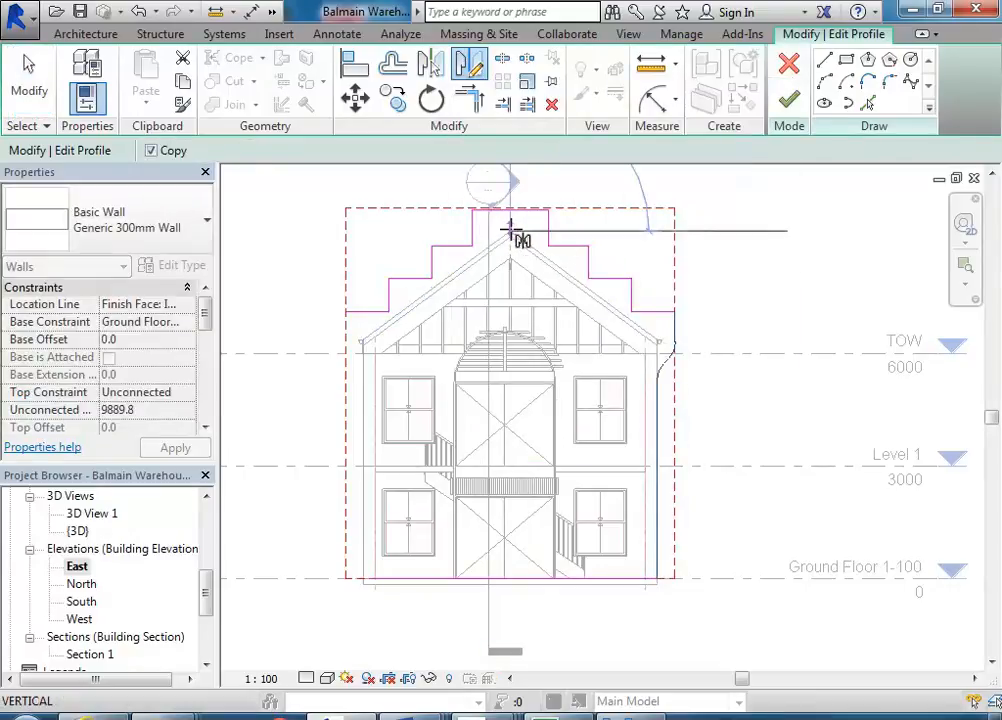
click(510, 608)
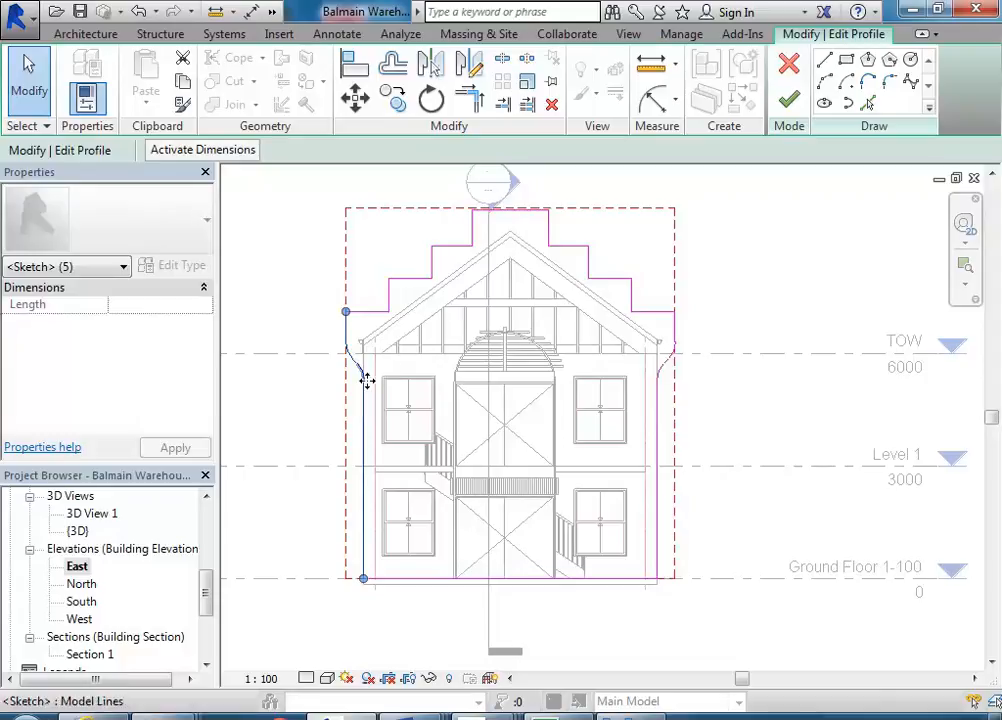
- Try to finish the profile edit, then continue sketching
click(790, 100)
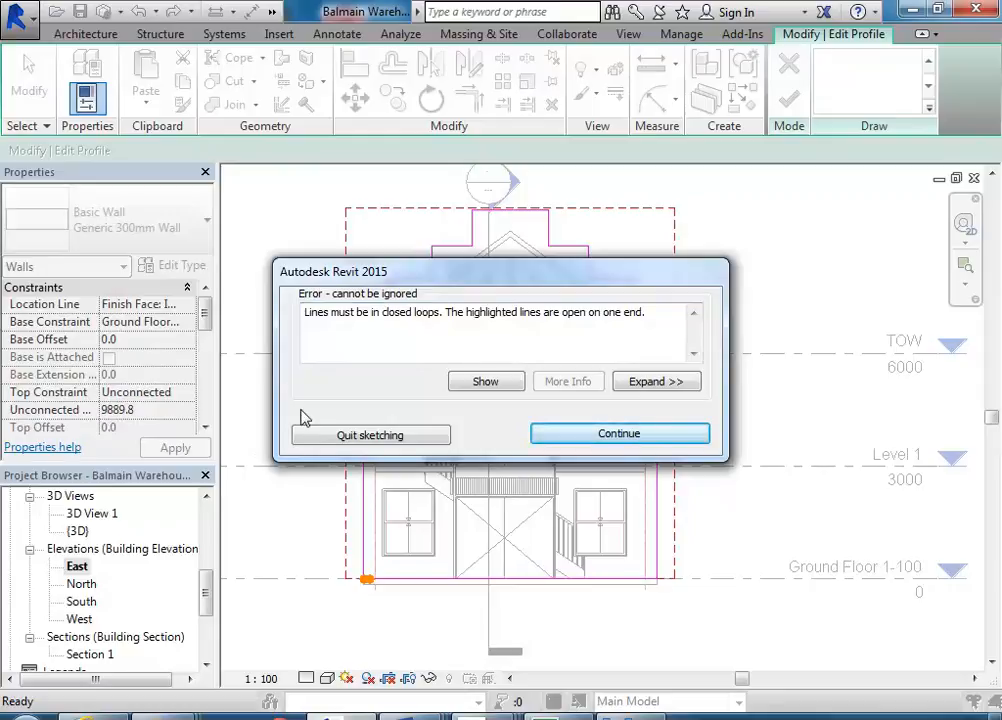
drag(447, 279, 533, 179)
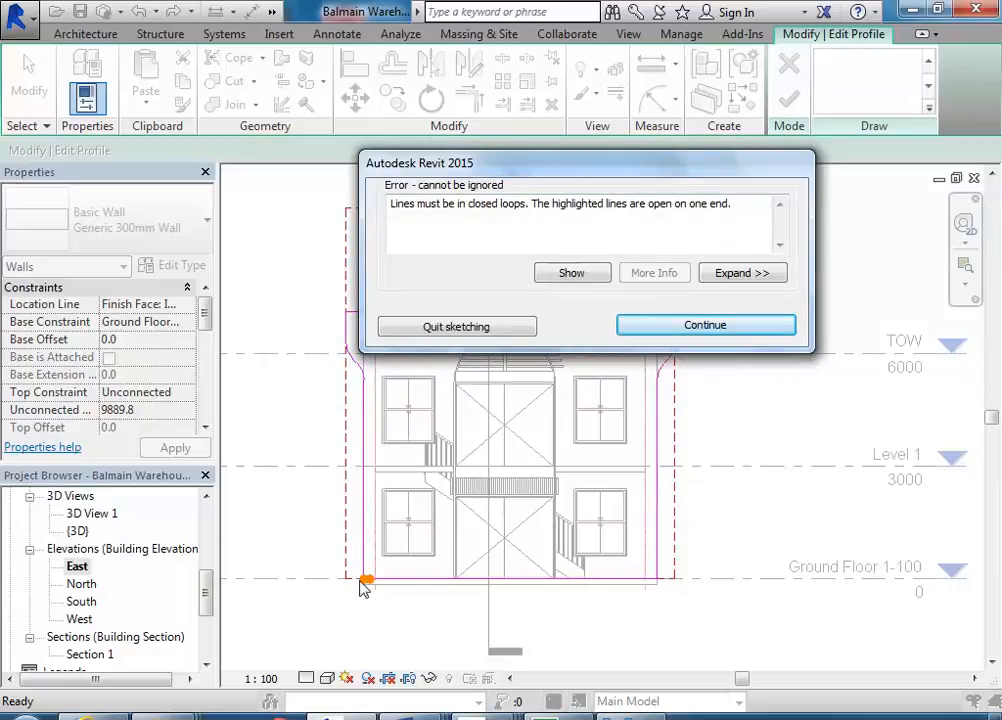
click(714, 330)
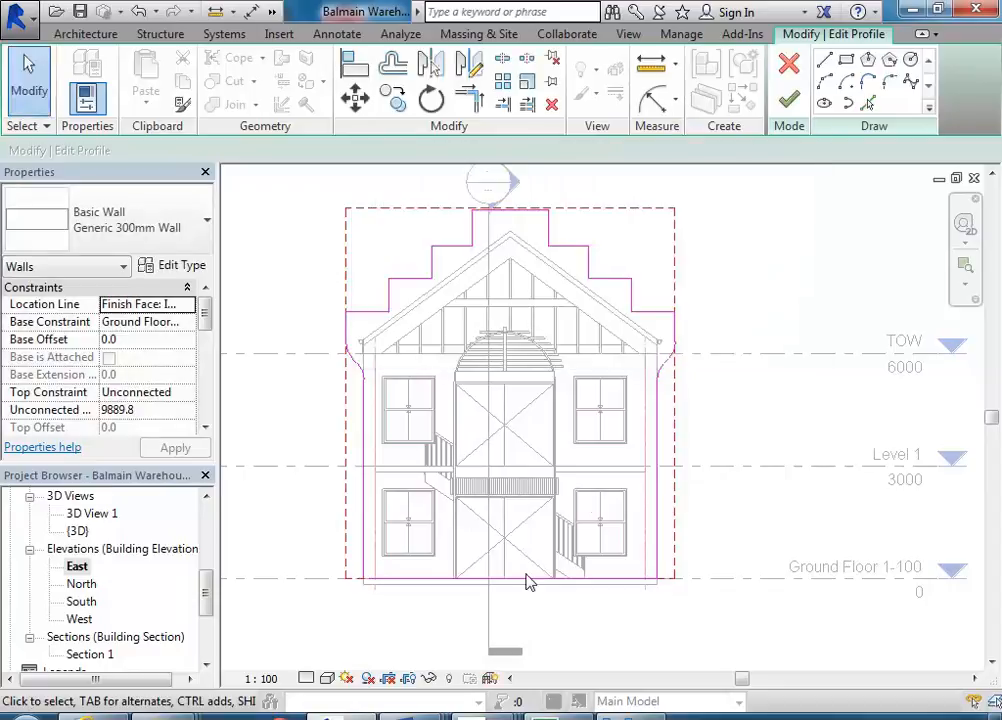
- Trim the bottom edge and the left vertical line into a closed corner at the lower left
scroll(368, 597, up, 5)
scroll(362, 560, up, 3)
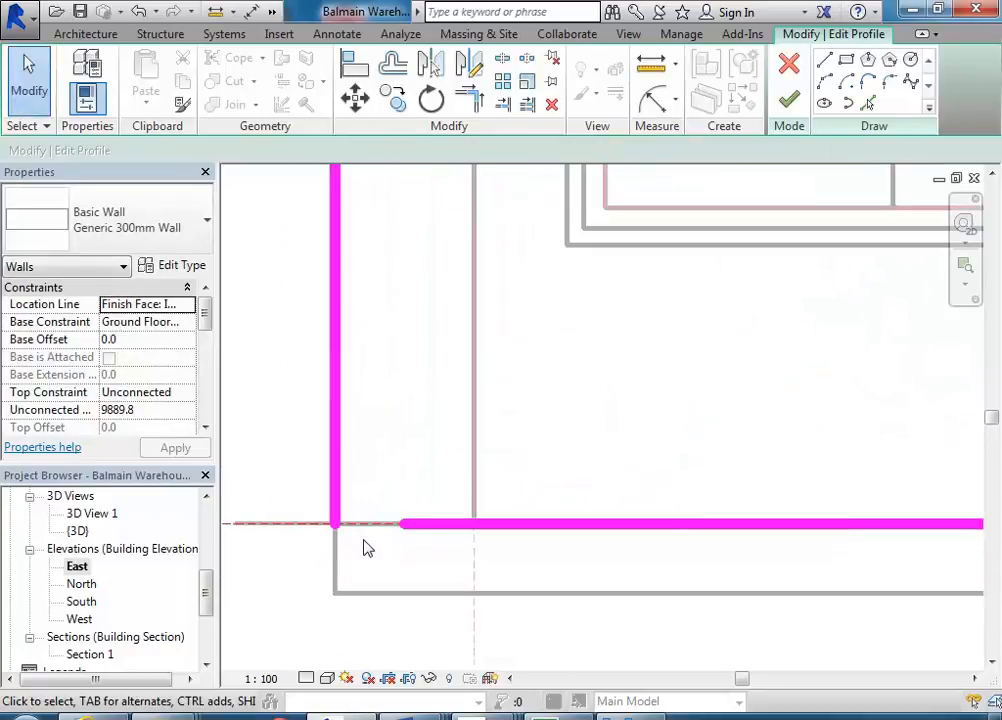
click(470, 99)
click(420, 524)
click(336, 508)
- Finish the profile edit and close the warning that appears
scroll(624, 326, down, 2)
scroll(523, 476, down, 6)
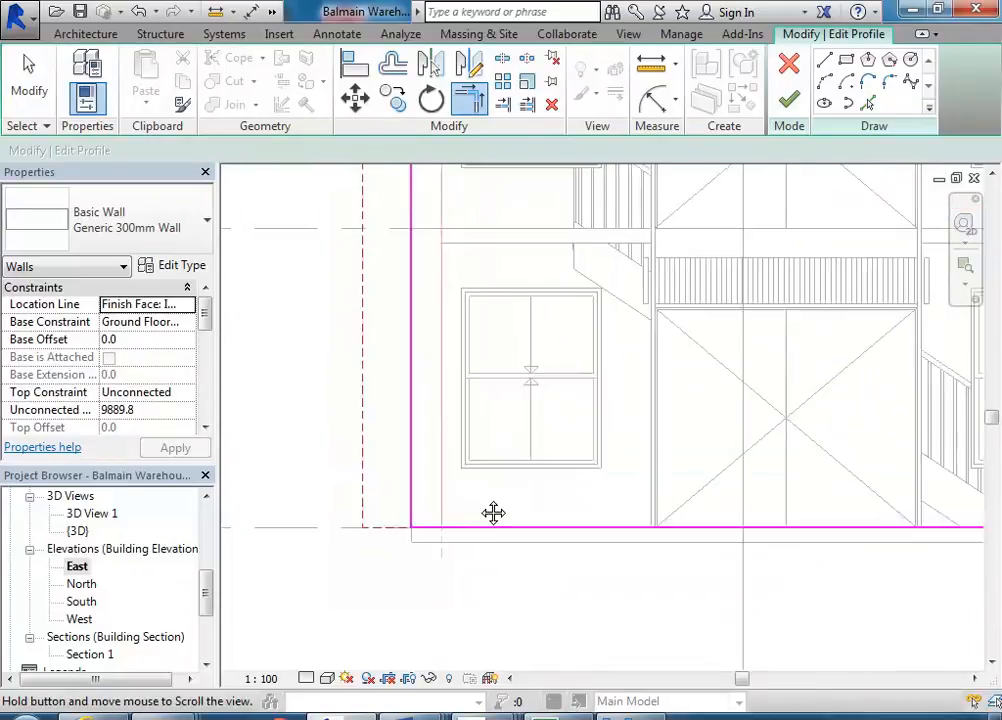
click(788, 108)
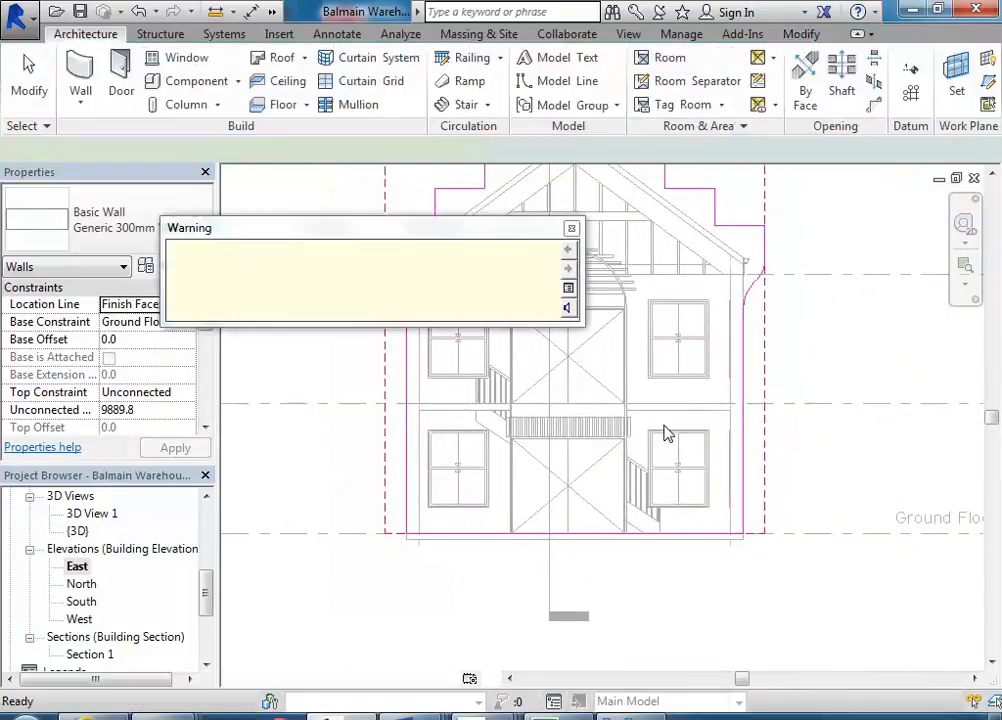
click(571, 228)
click(304, 342)
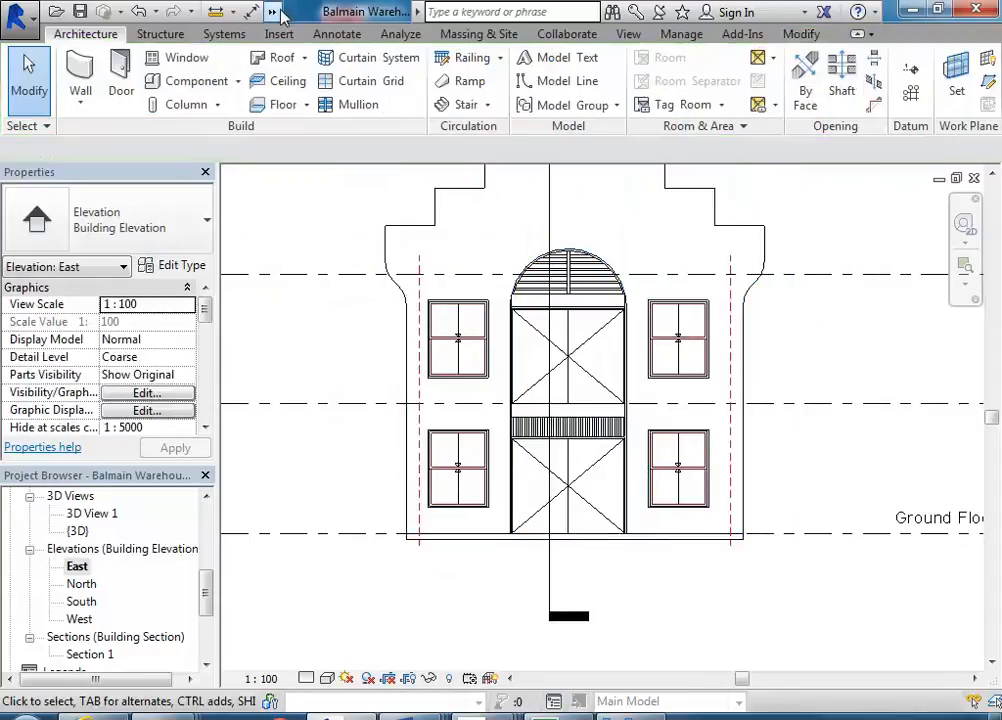
- Switch to the 3D view and cancel the save reminder
click(272, 12)
click(330, 37)
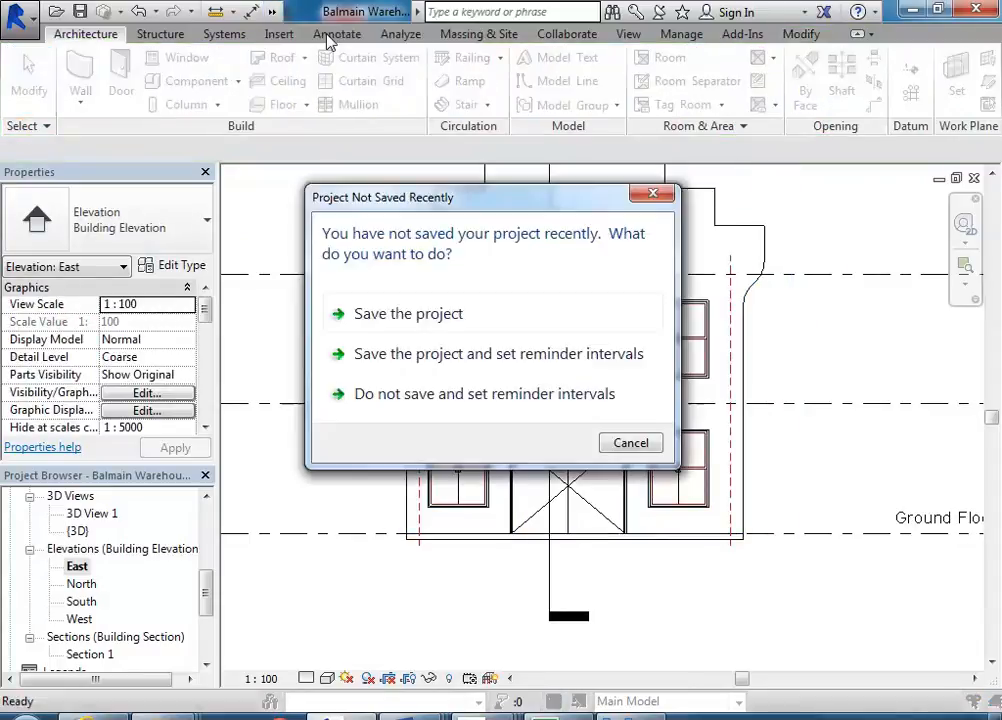
click(648, 444)
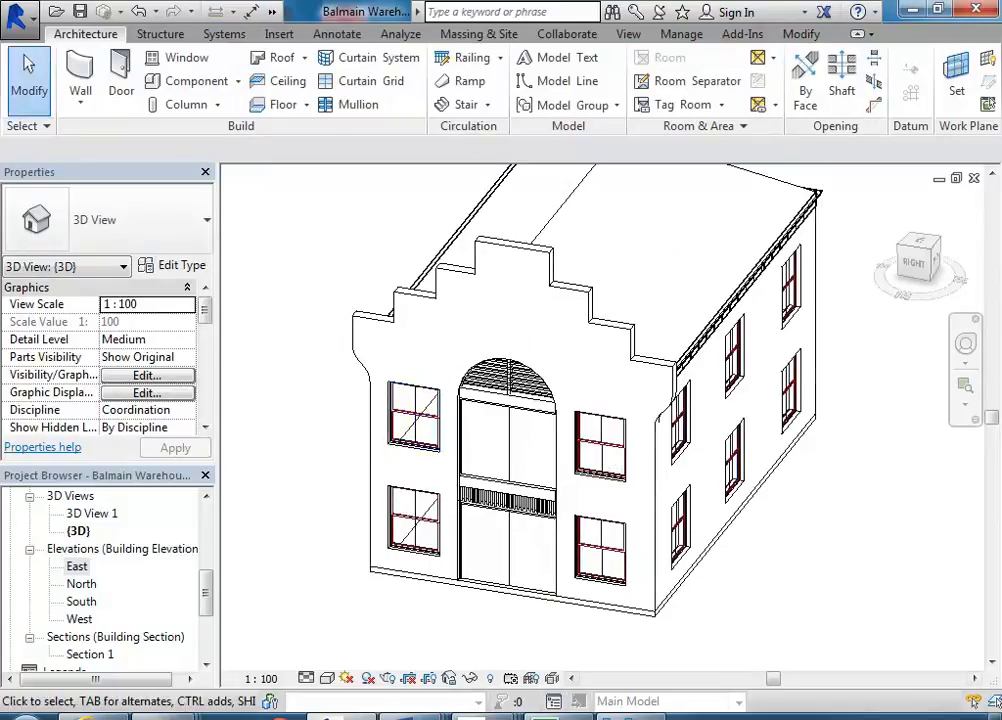
- Switch to the reference photo and zoom in to examine where the gable corner meets the side wall
click(630, 716)
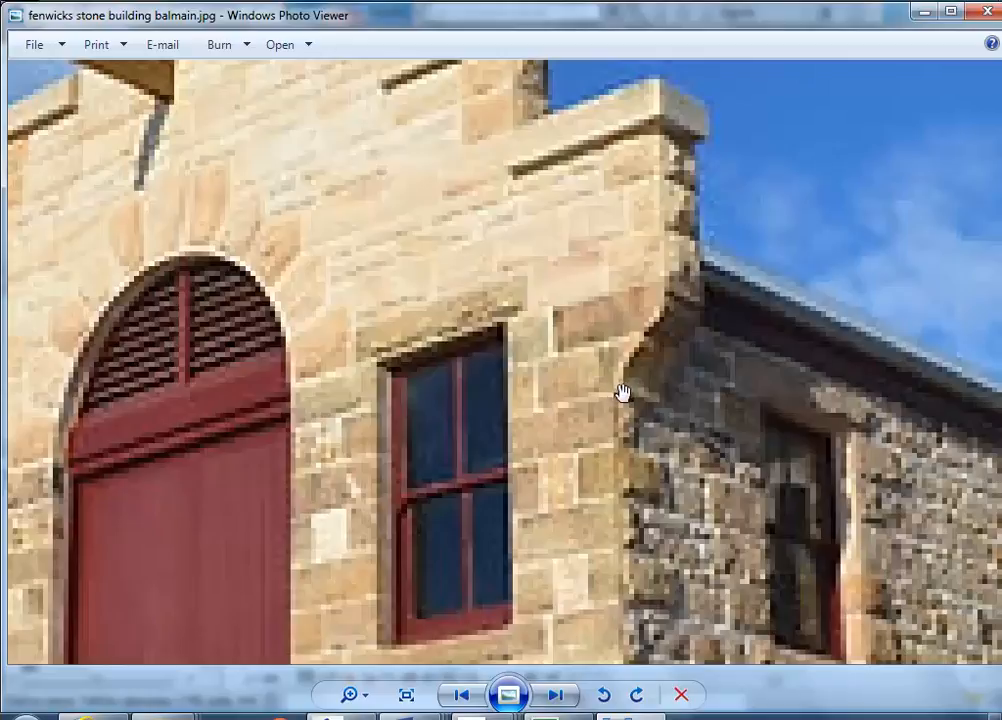
scroll(617, 386, down, 3)
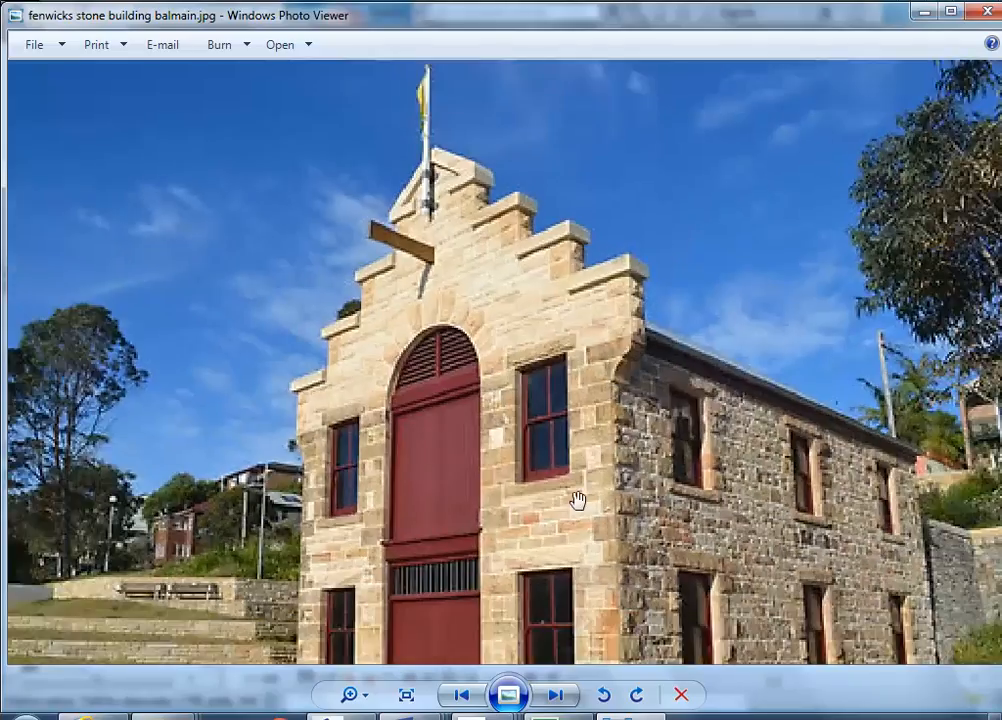
scroll(631, 385, up, 5)
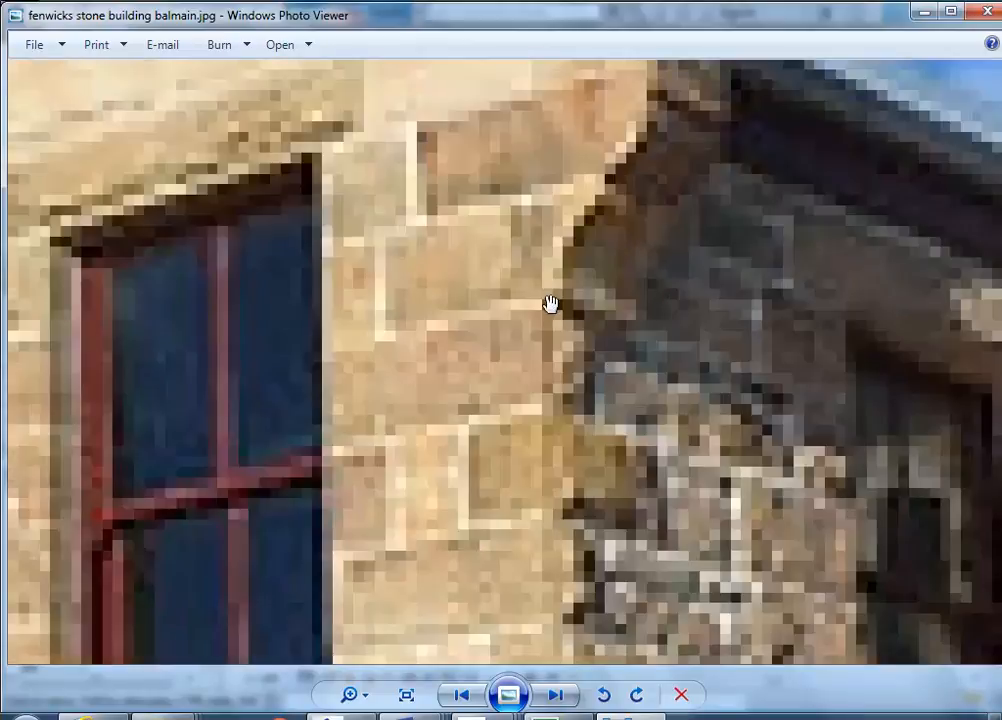
scroll(563, 300, down, 3)
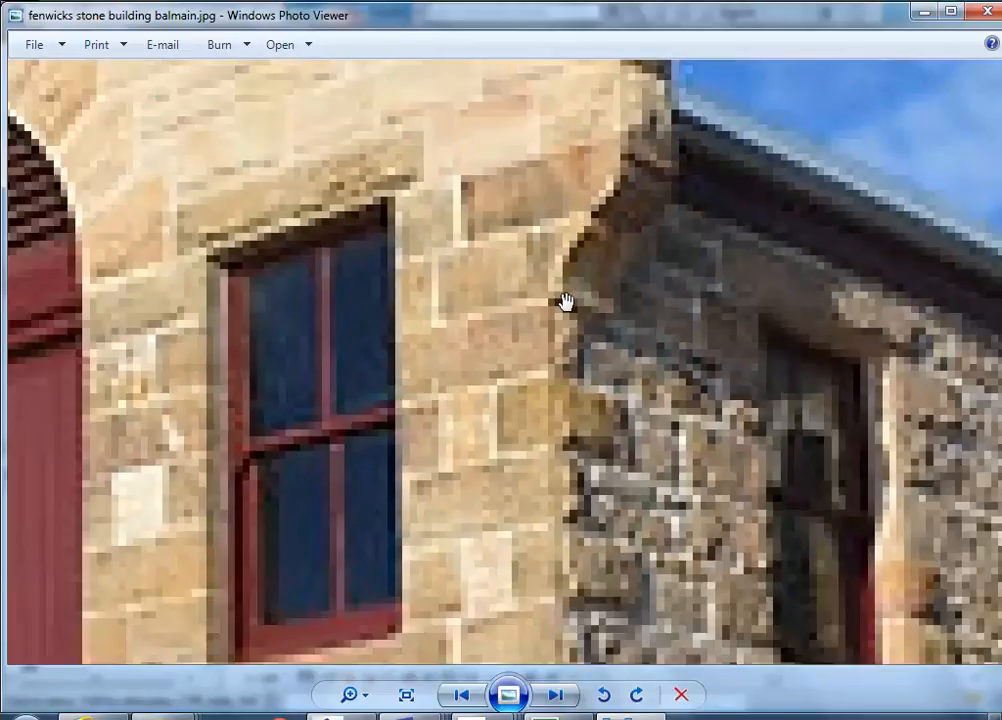
scroll(565, 301, down, 2)
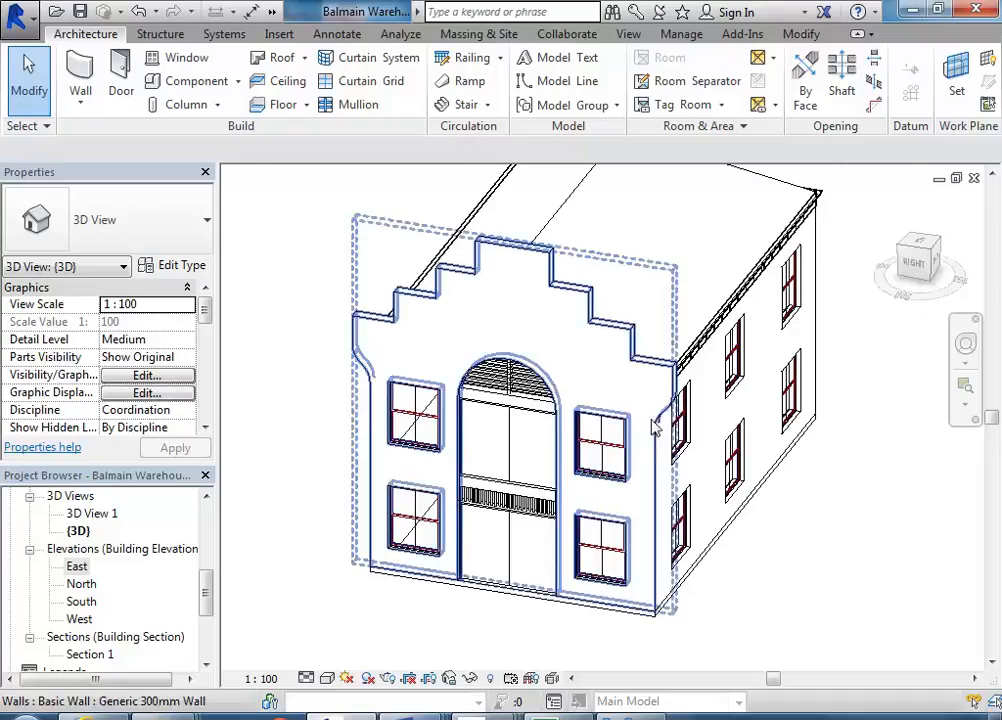
scroll(672, 437, up, 4)
- Edit the gable wall's profile in the East elevation and move the lower right vertical line to meet the curve's lower end
click(655, 528)
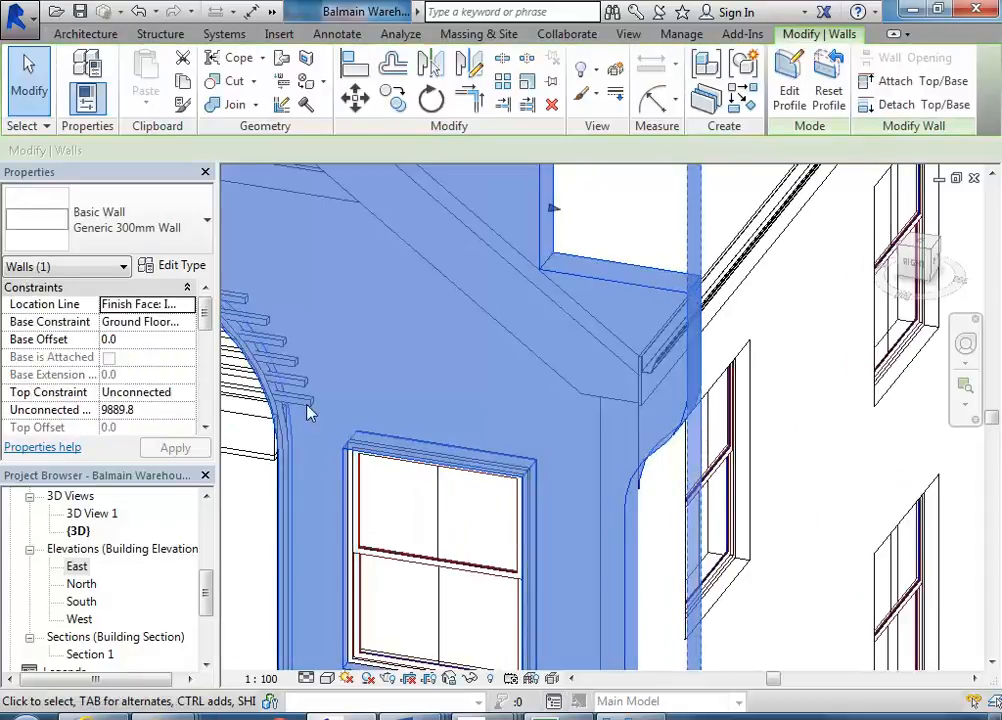
scroll(547, 488, up, 3)
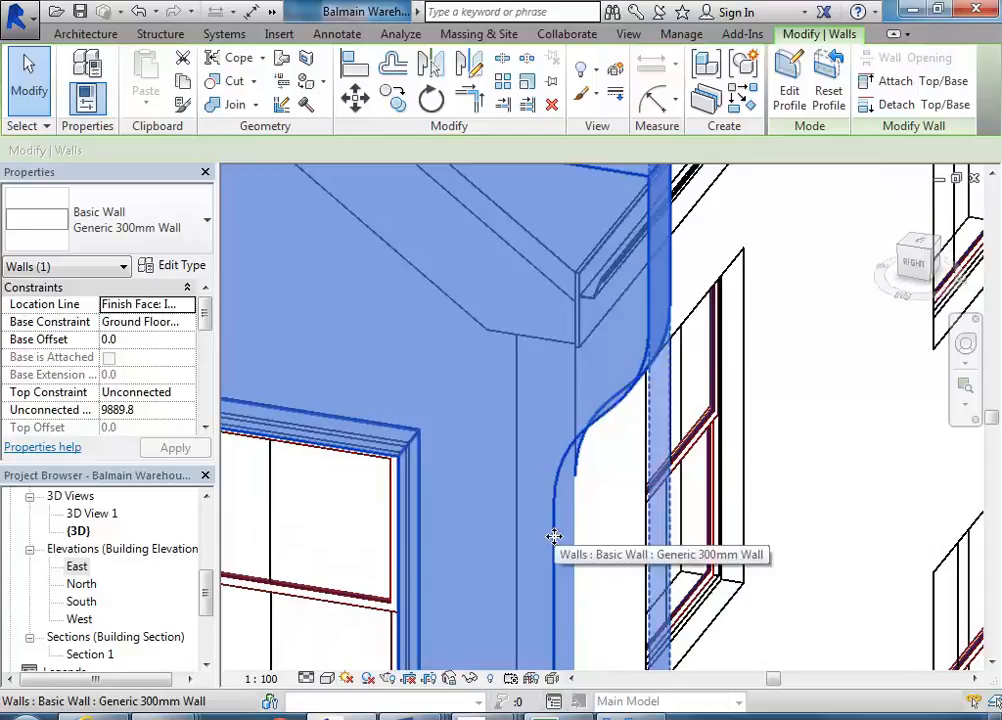
click(789, 90)
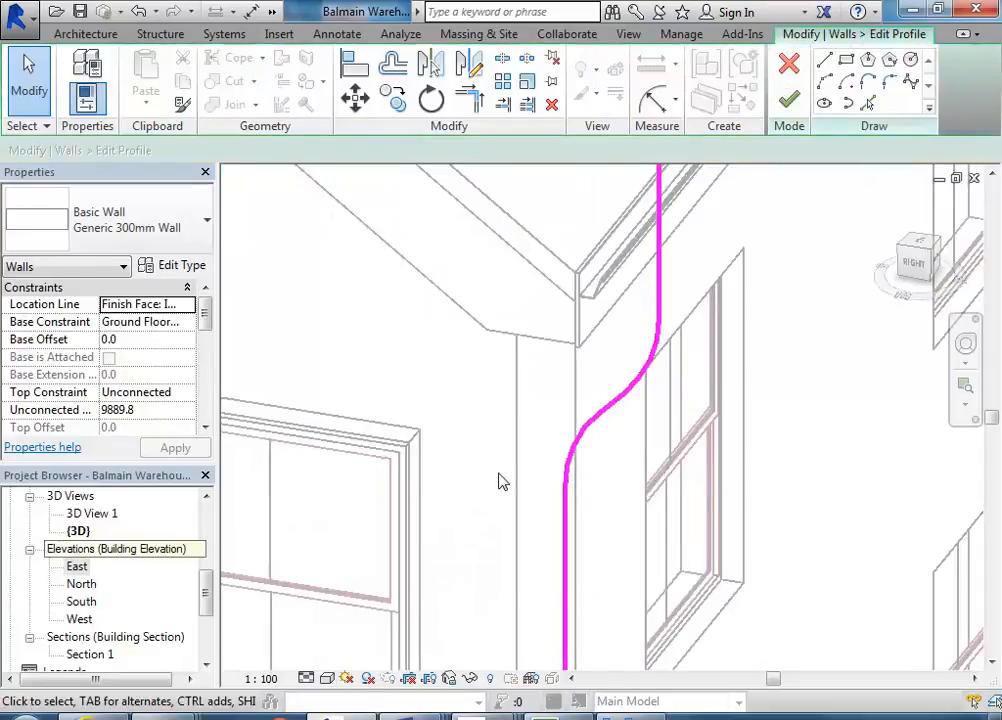
double_click(79, 620)
double_click(77, 566)
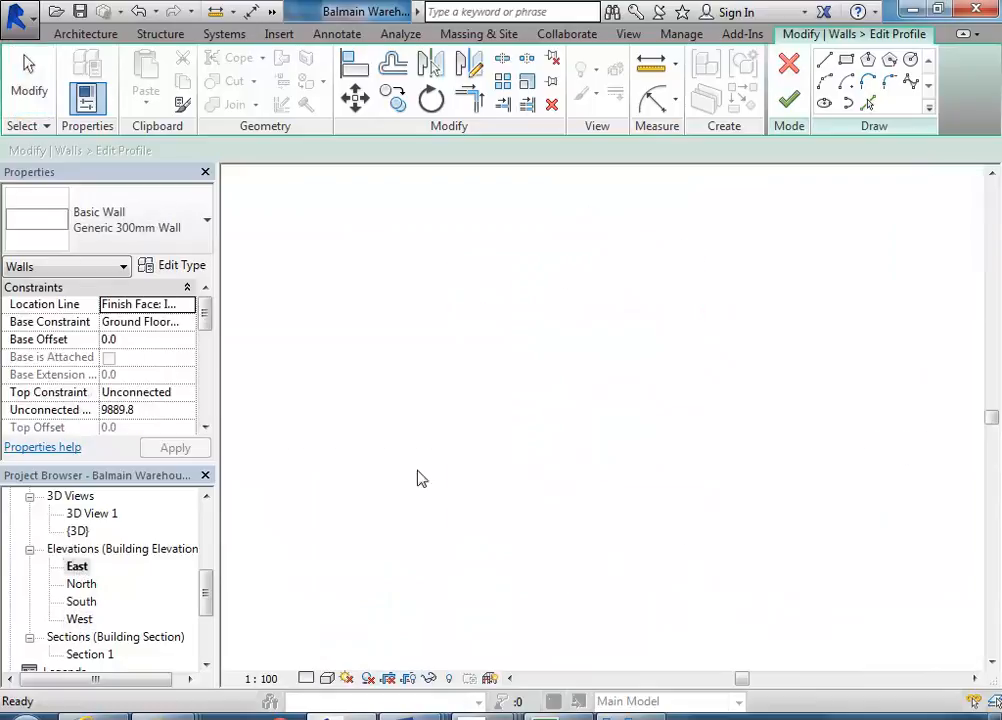
scroll(667, 407, up, 8)
scroll(607, 345, up, 1)
middle_drag(607, 345, 517, 426)
scroll(487, 480, down, 3)
drag(465, 626, 602, 224)
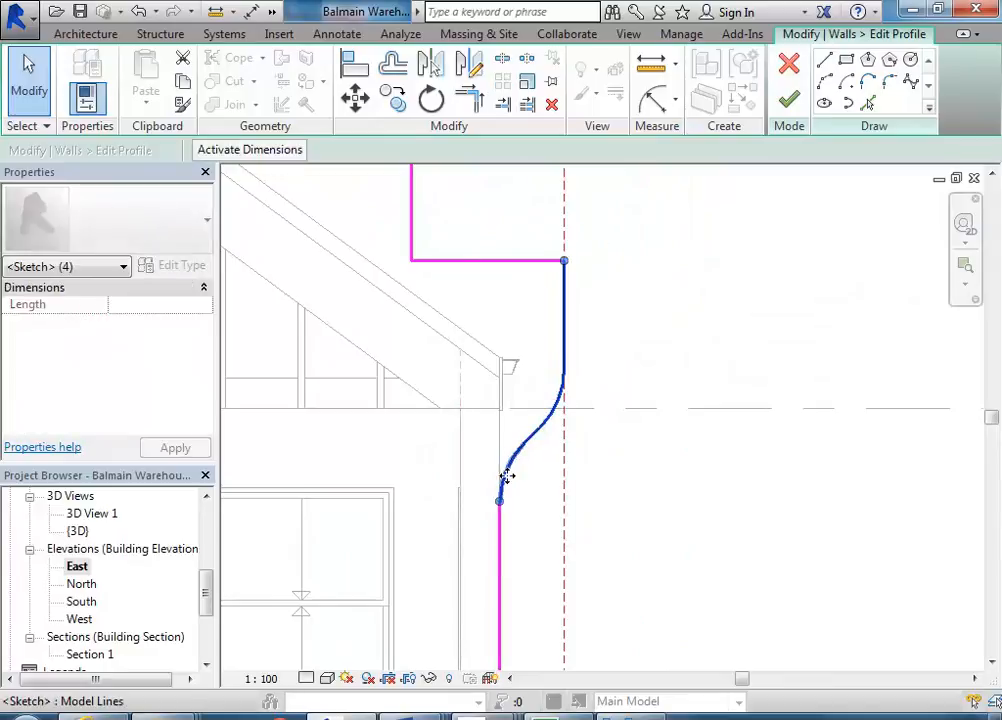
scroll(507, 478, up, 1)
scroll(488, 555, up, 2)
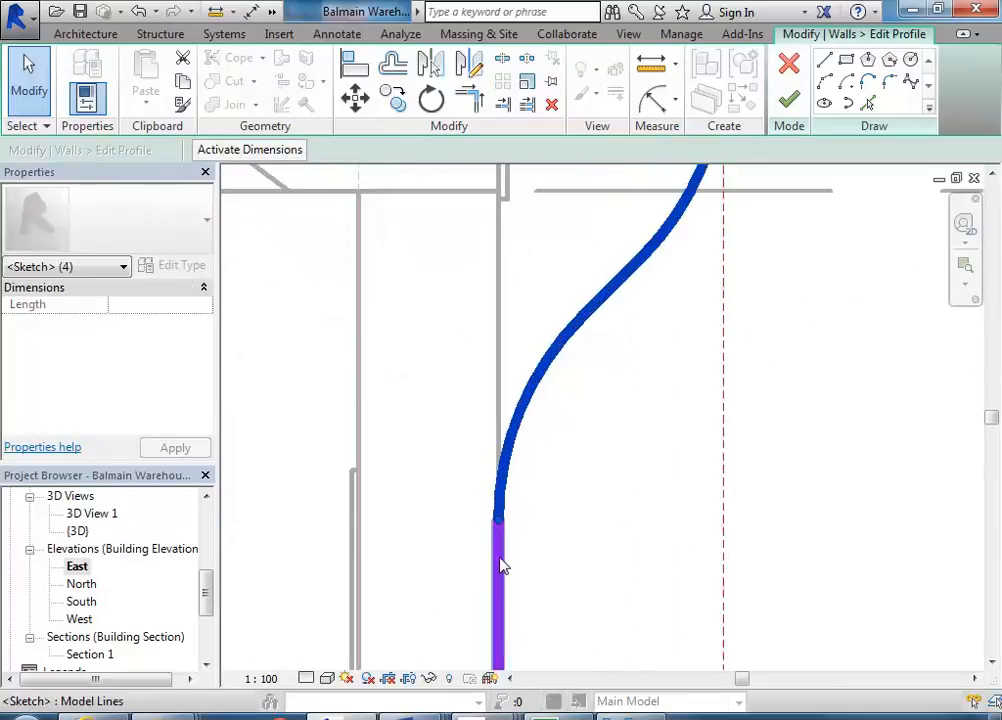
click(355, 97)
click(500, 522)
click(518, 523)
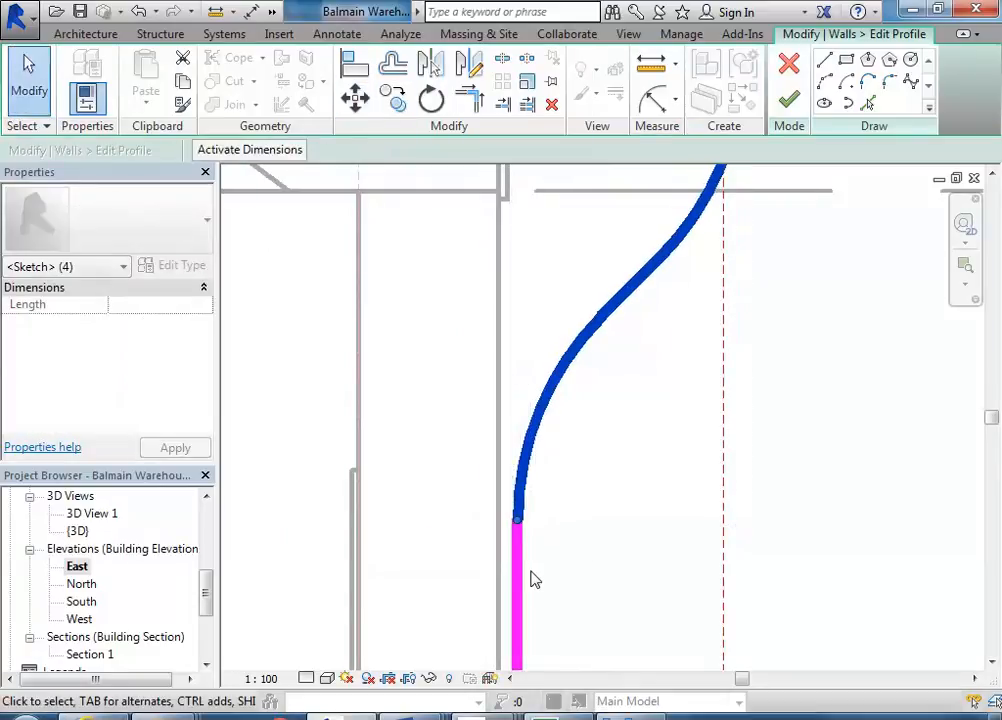
- Shorten the lower right vertical line and realign it with the wall face below the curve
click(516, 630)
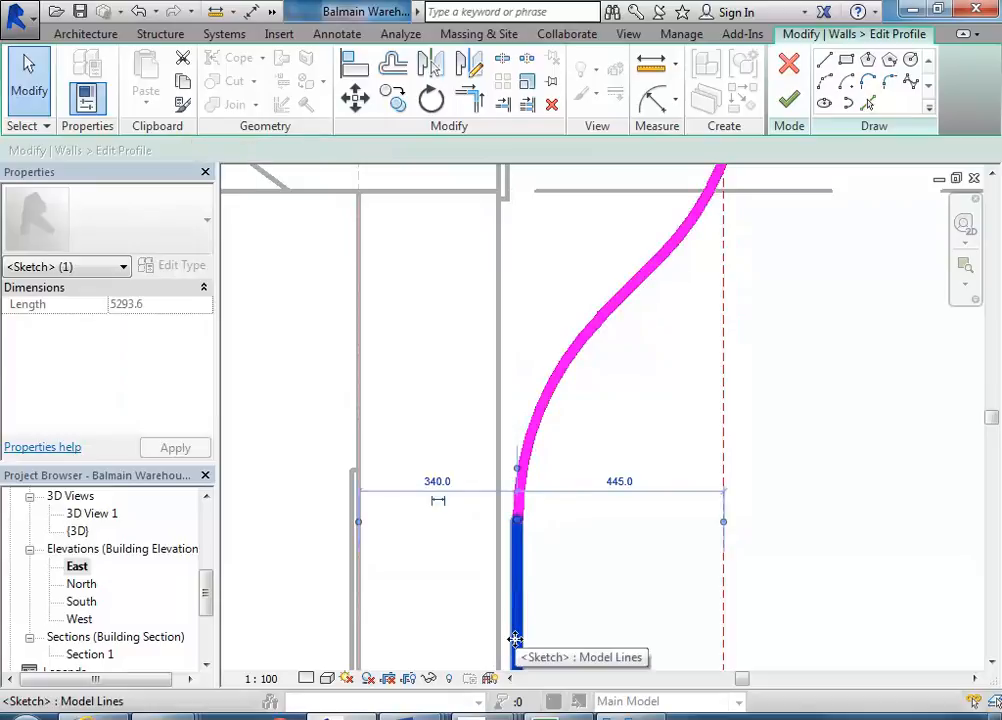
middle_drag(413, 361, 413, 279)
scroll(528, 510, up, 2)
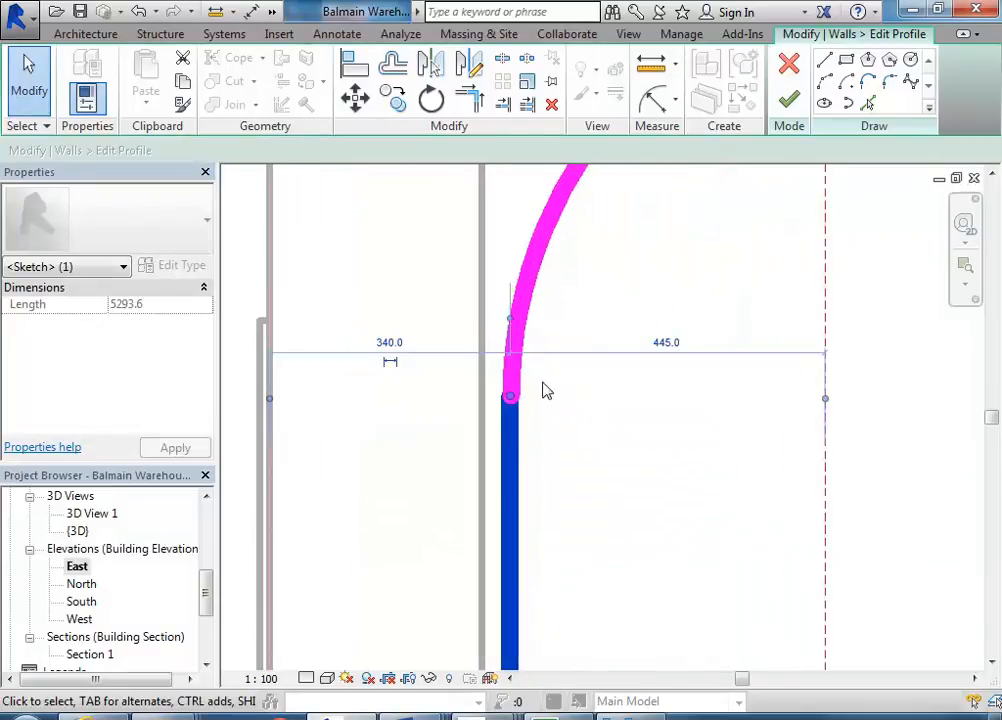
drag(510, 400, 509, 472)
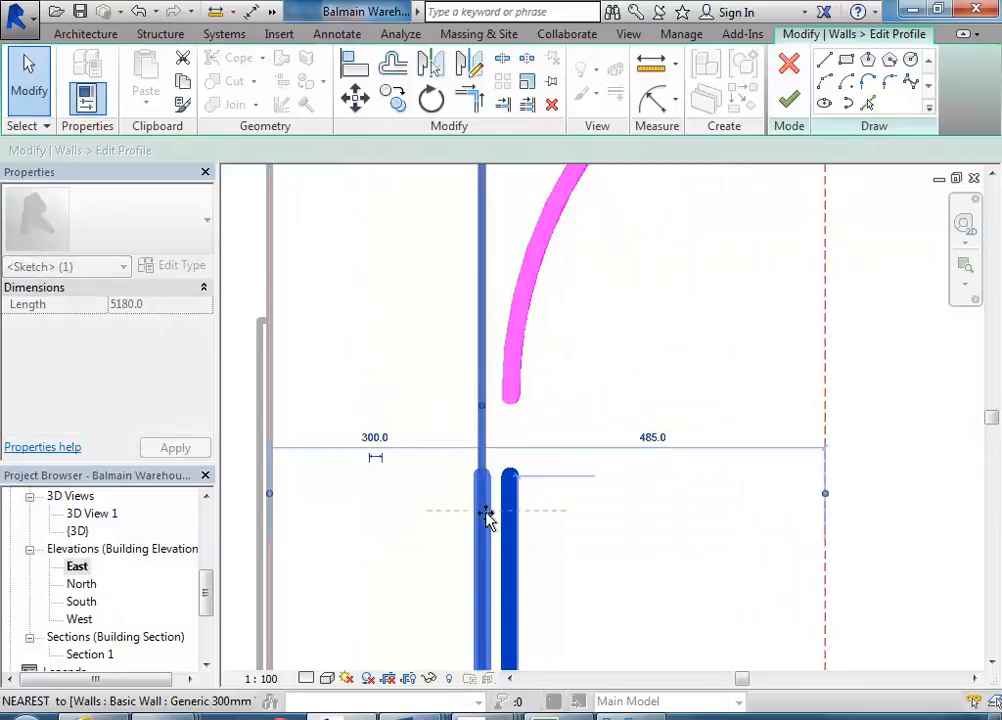
drag(486, 515, 482, 515)
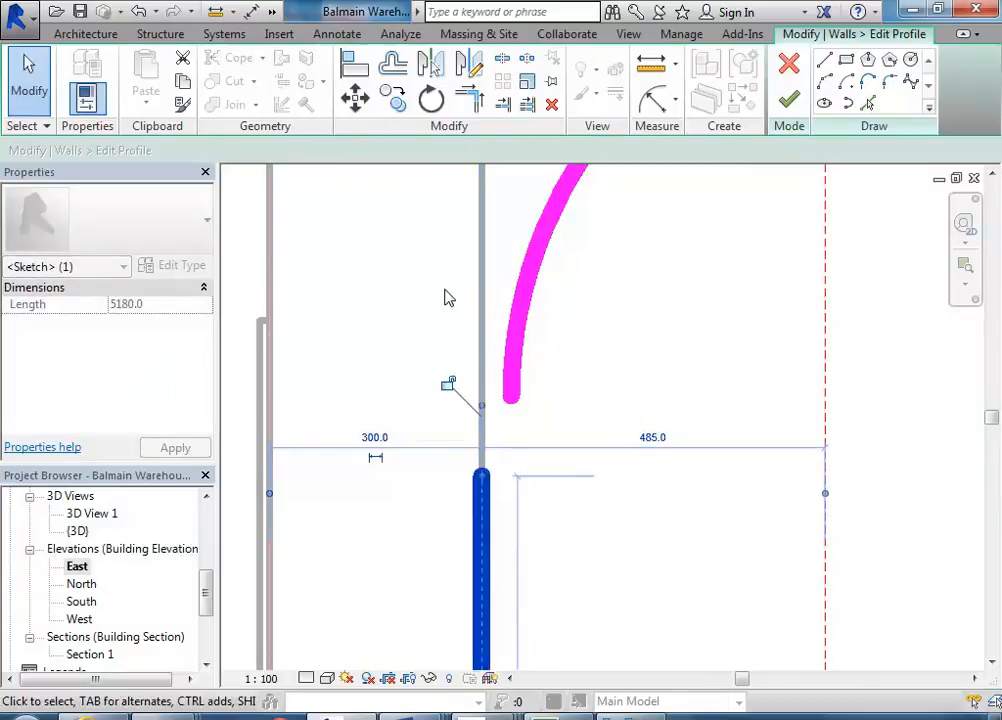
- Draw a short horizontal line from the curve's lower end across to the vertical wall line
click(826, 62)
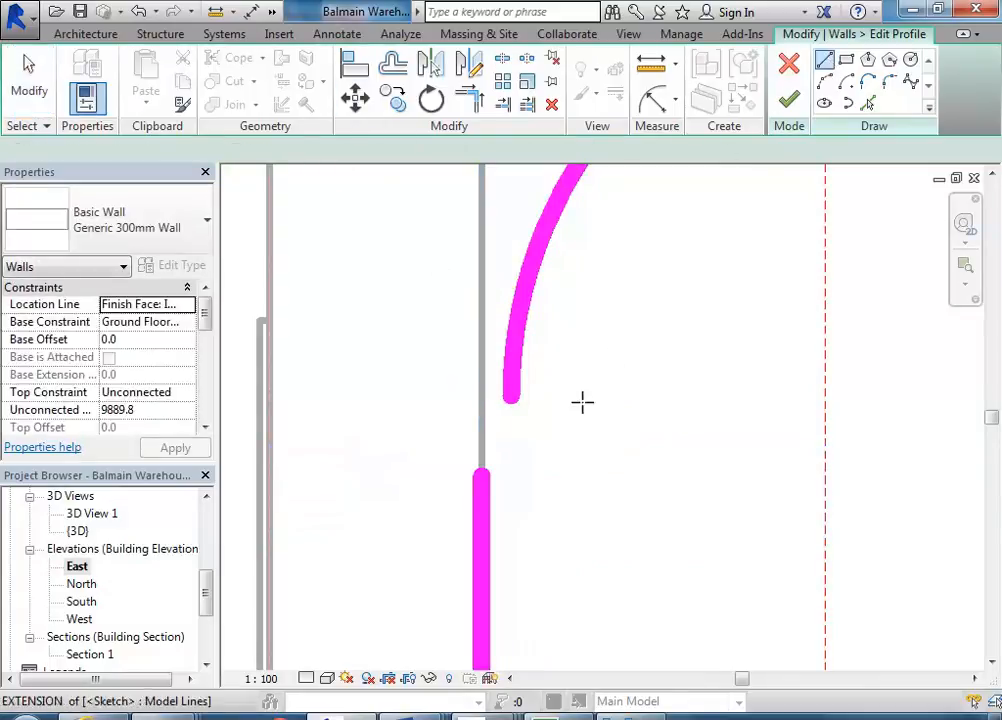
click(510, 400)
click(482, 397)
- Use Trim/Extend to join the short horizontal line and the lower vertical line into a corner
click(469, 98)
click(510, 398)
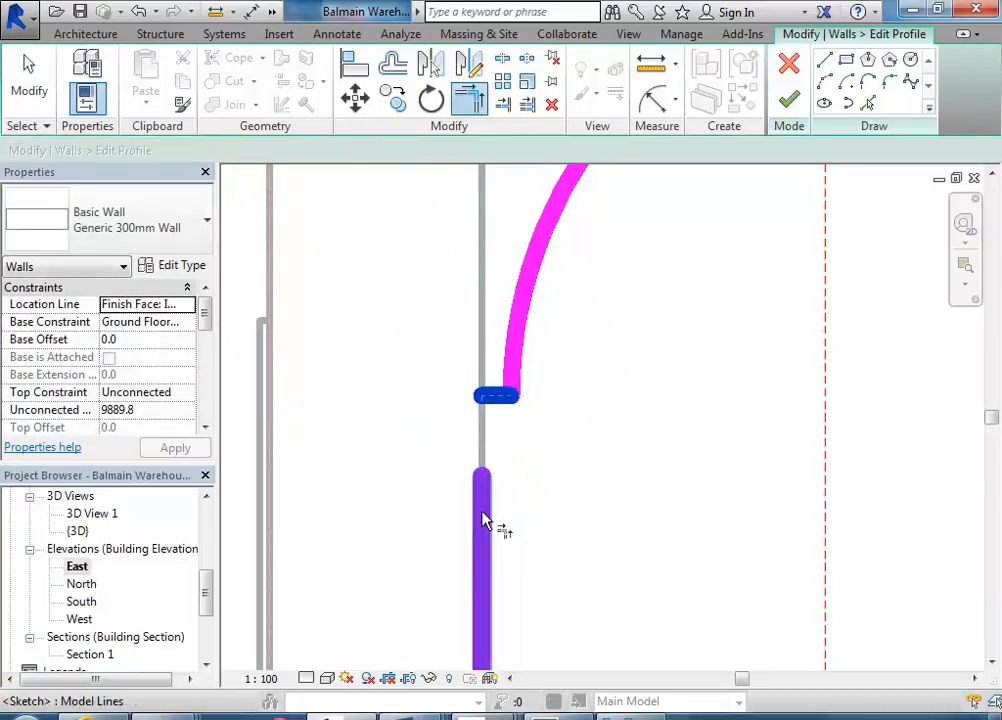
right_click(451, 360)
click(465, 370)
right_click(465, 369)
click(510, 383)
scroll(476, 364, down, 5)
middle_drag(452, 358, 545, 405)
scroll(414, 315, down, 2)
middle_drag(417, 322, 513, 256)
drag(526, 237, 775, 427)
mouse_move(539, 366)
middle_down()
mouse_move(644, 369)
mouse_move(692, 358)
middle_up()
scroll(692, 358, down, 2)
mouse_move(380, 270)
mouse_down()
mouse_move(438, 403)
mouse_move(454, 405)
mouse_up()
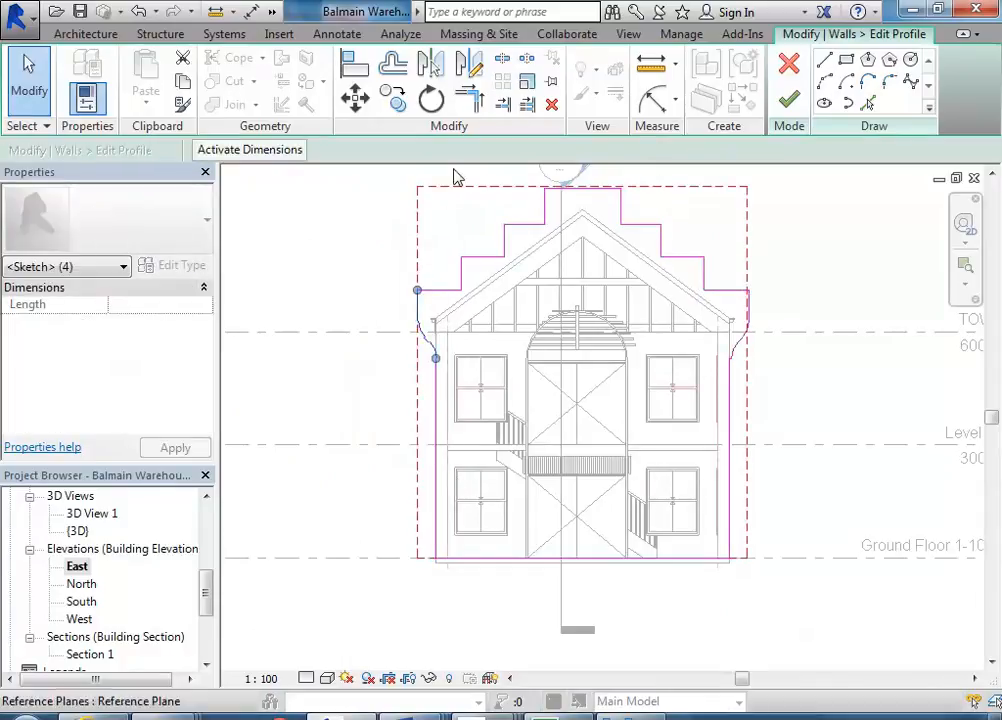
- Select the right corner's curved profile lines and mirror a copy to the left side about the vertical centre axis
click(722, 318)
scroll(690, 330, up, 4)
drag(593, 302, 720, 418)
scroll(553, 369, down, 2)
middle_drag(553, 369, 640, 357)
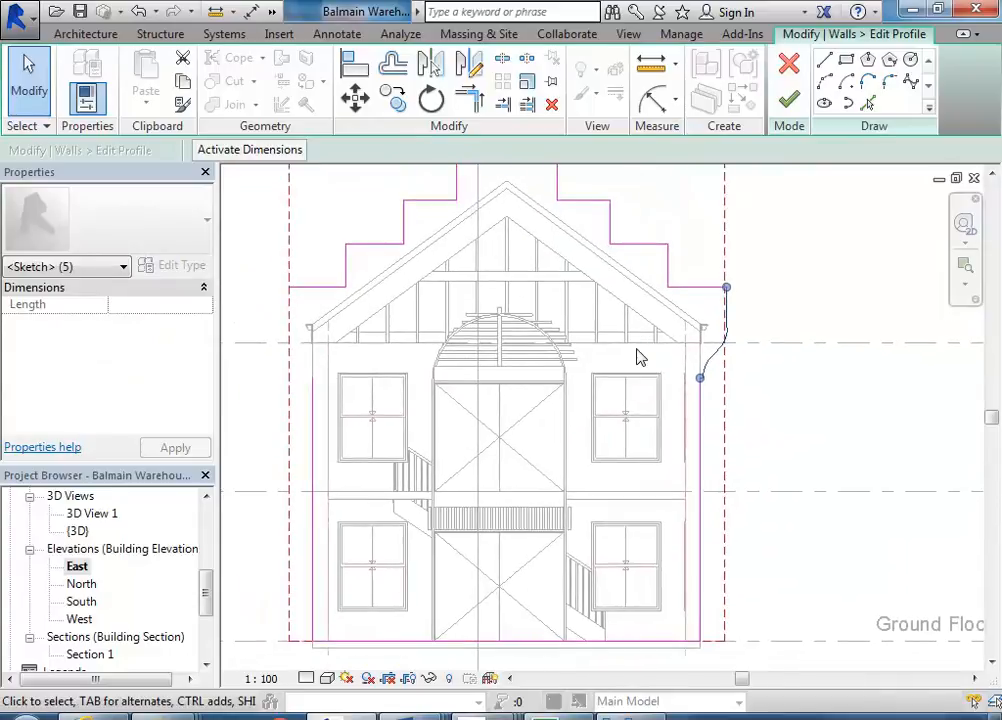
scroll(640, 357, down, 1)
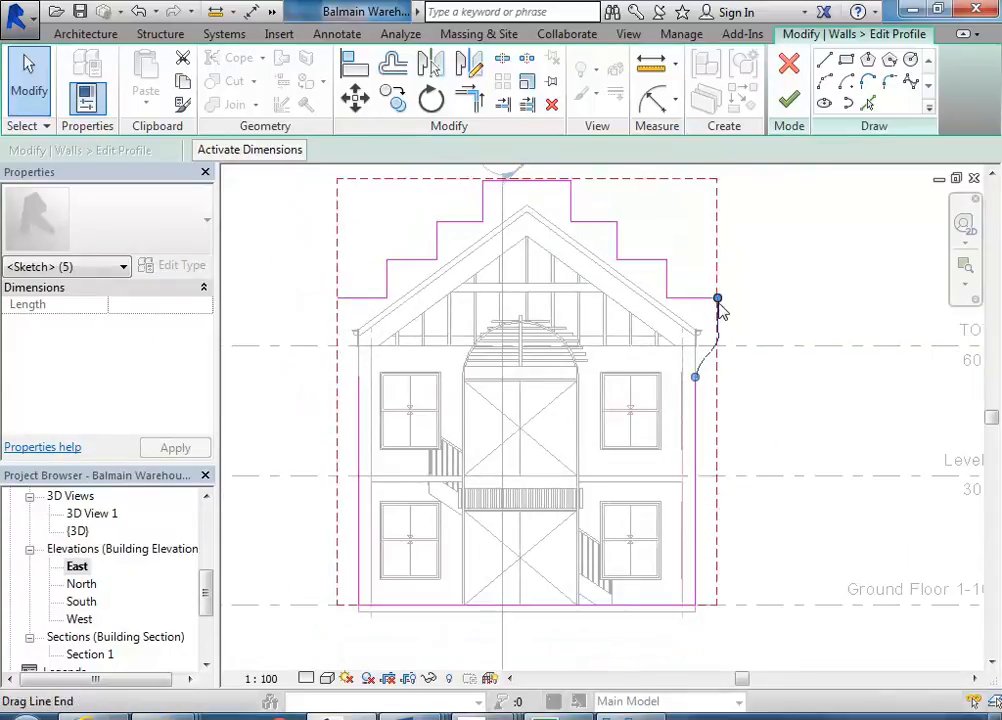
scroll(550, 315, down, 1)
middle_drag(550, 330, 528, 342)
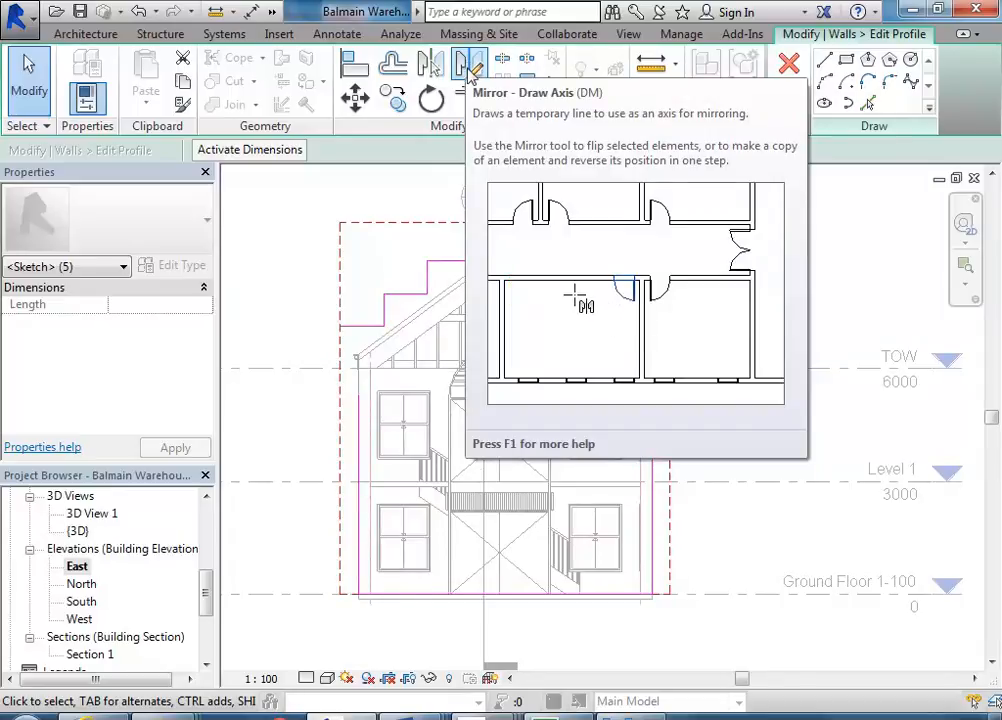
click(468, 72)
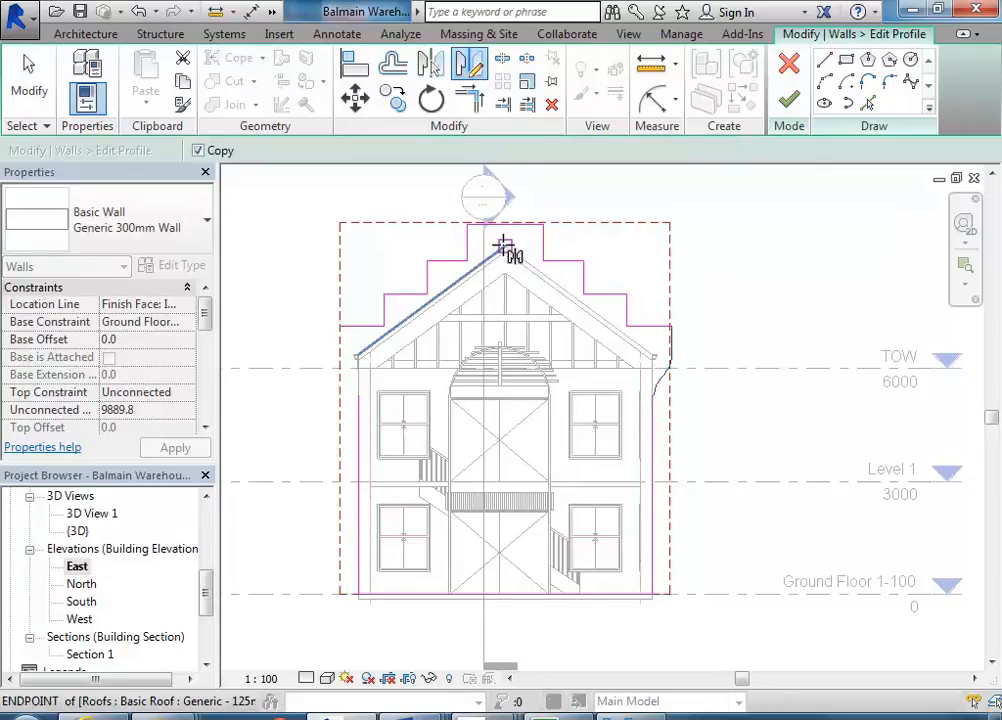
click(503, 246)
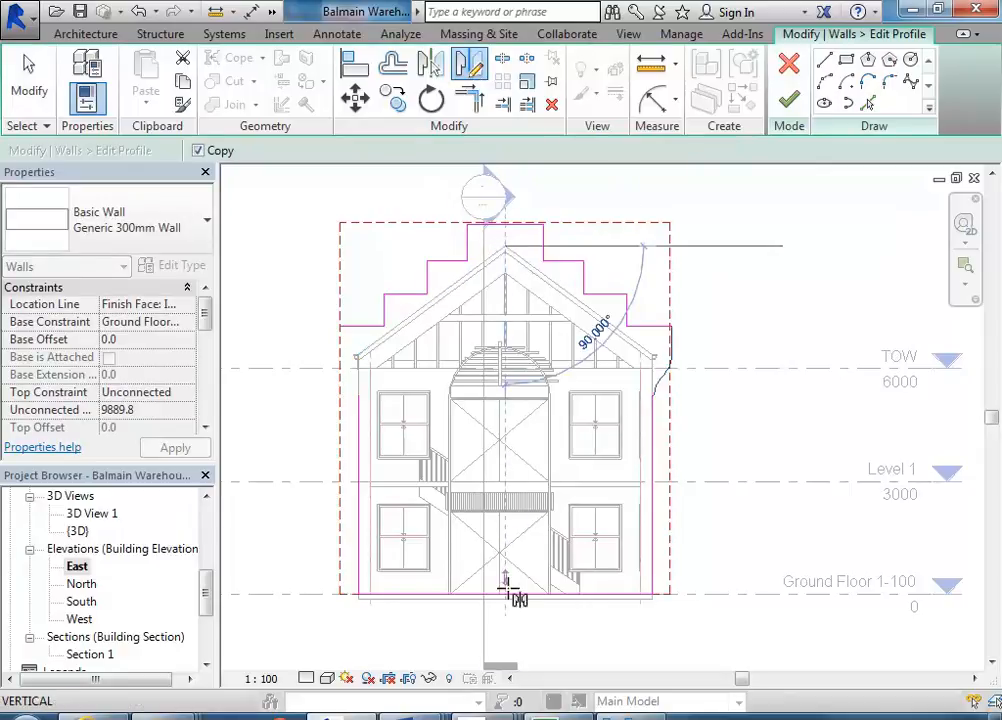
click(503, 621)
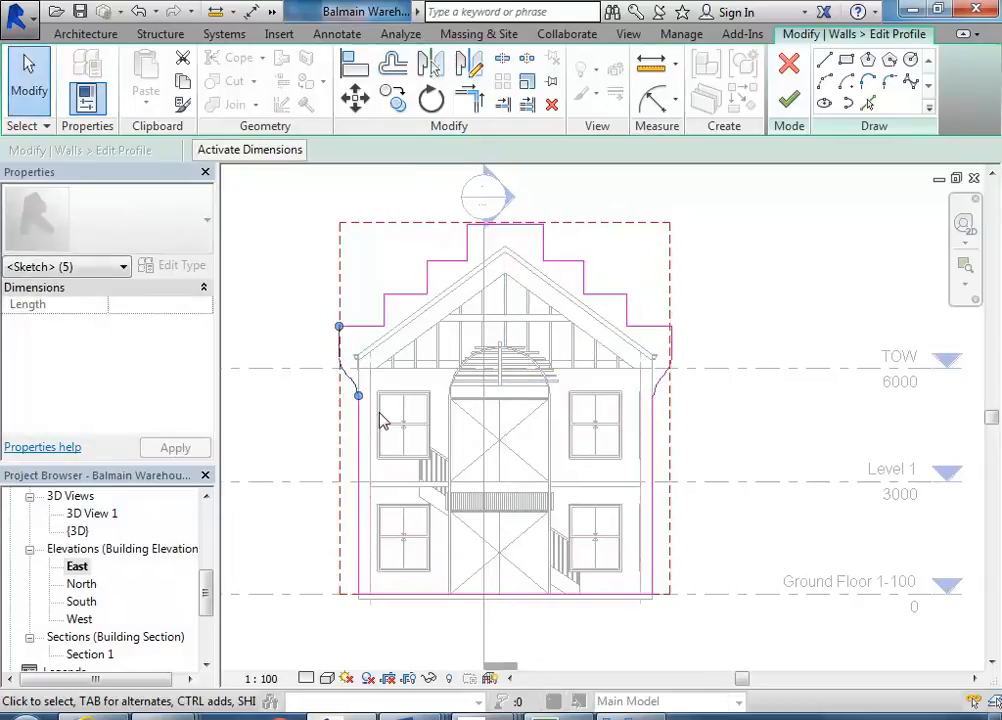
- Trim the top horizontal edge and the left vertical line into a closed corner at the upper left
scroll(331, 366, up, 5)
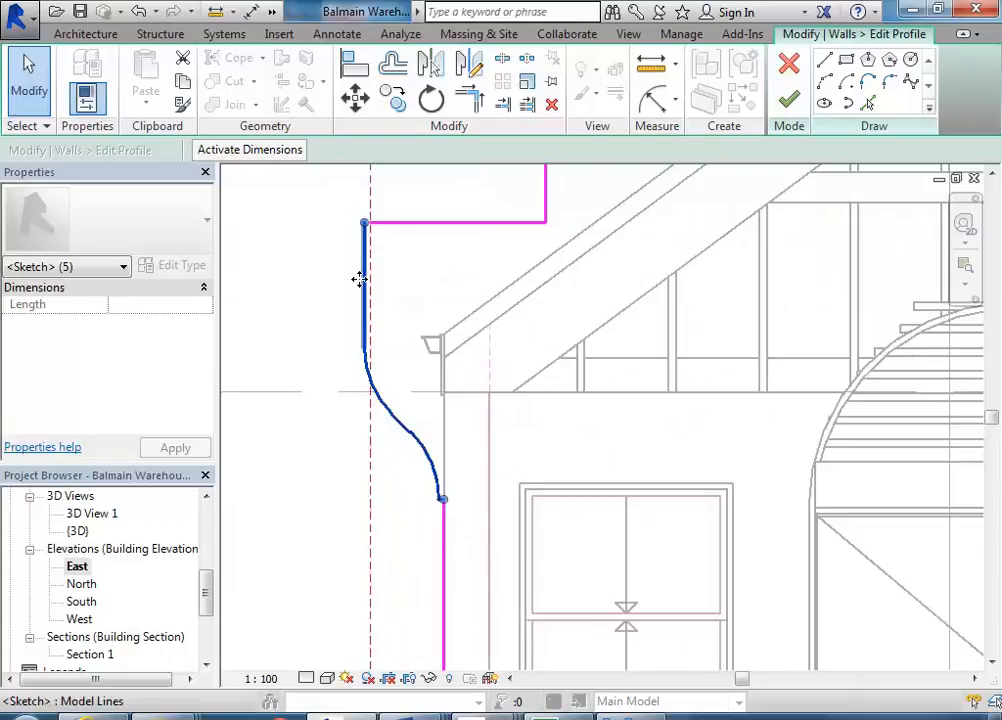
click(469, 97)
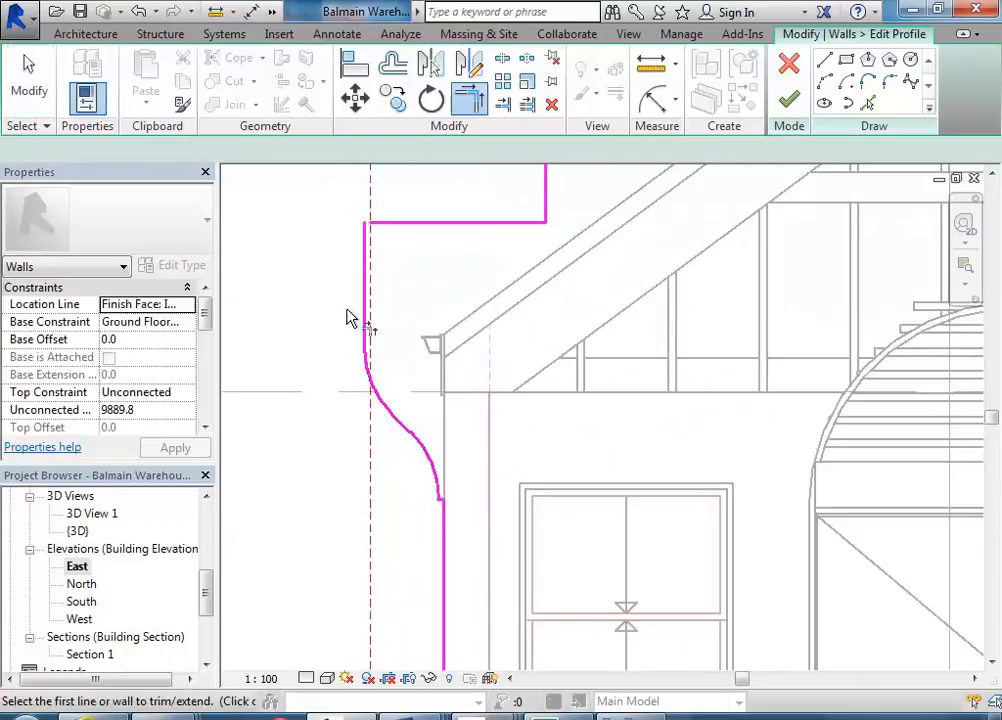
click(416, 224)
click(362, 244)
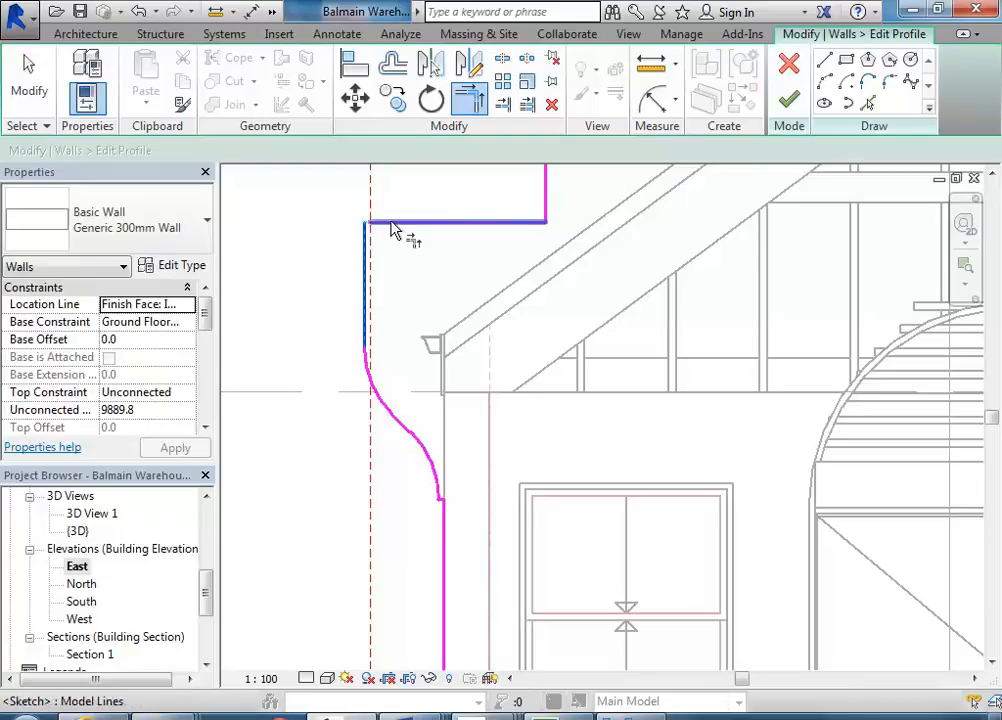
scroll(494, 293, down, 5)
middle_drag(687, 347, 478, 372)
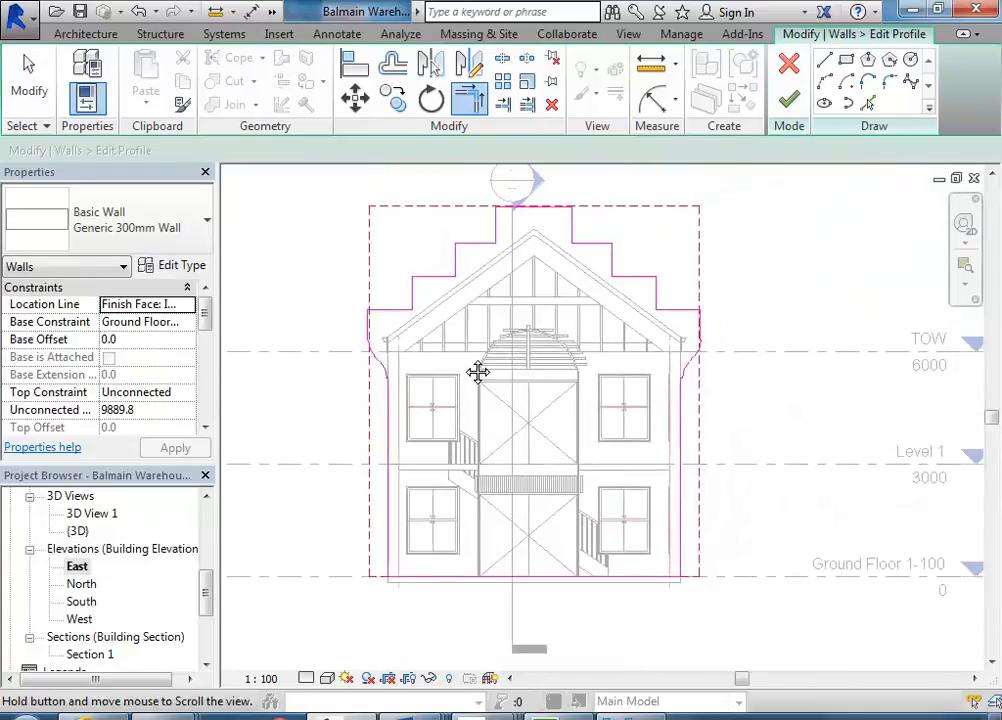
- Finish the profile edit, dismiss the warning and deselect the wall
click(789, 99)
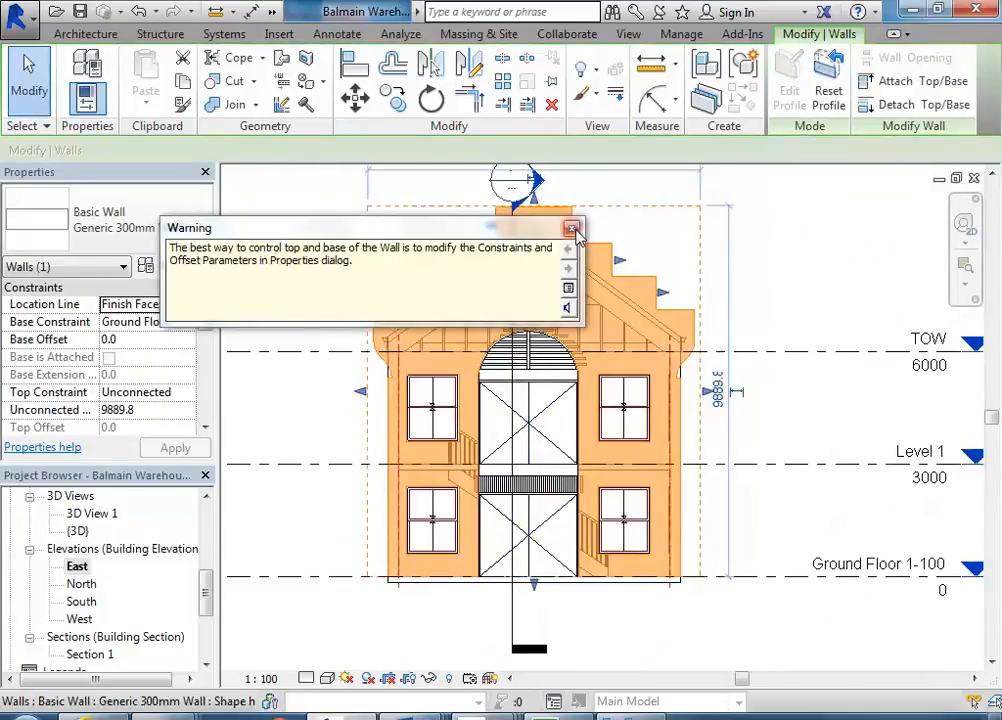
middle_drag(600, 481, 363, 289)
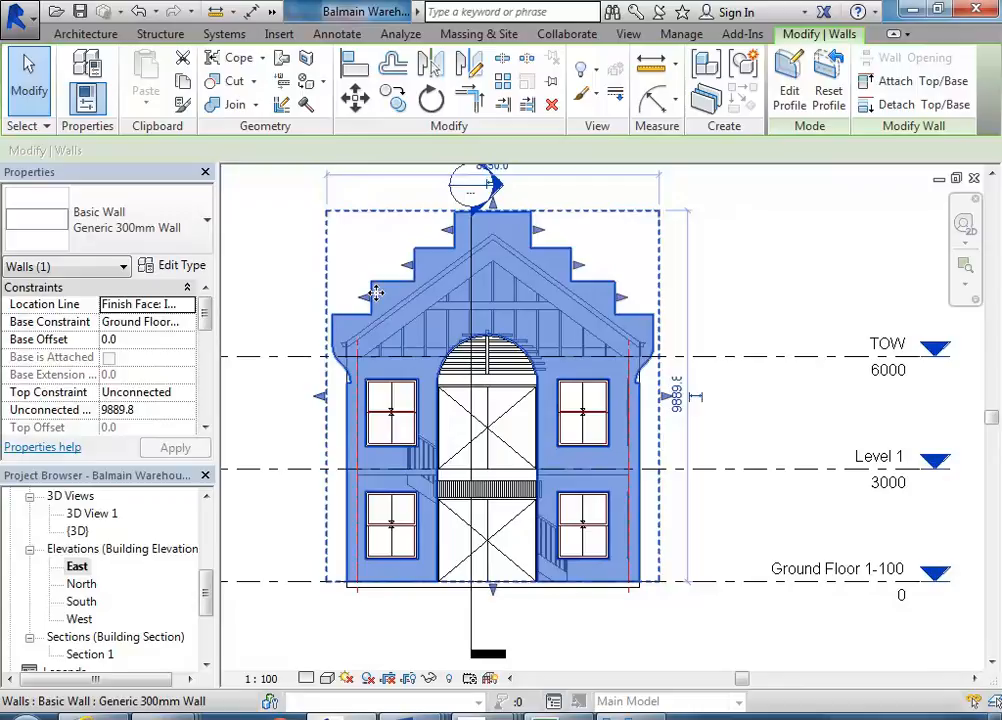
click(314, 261)
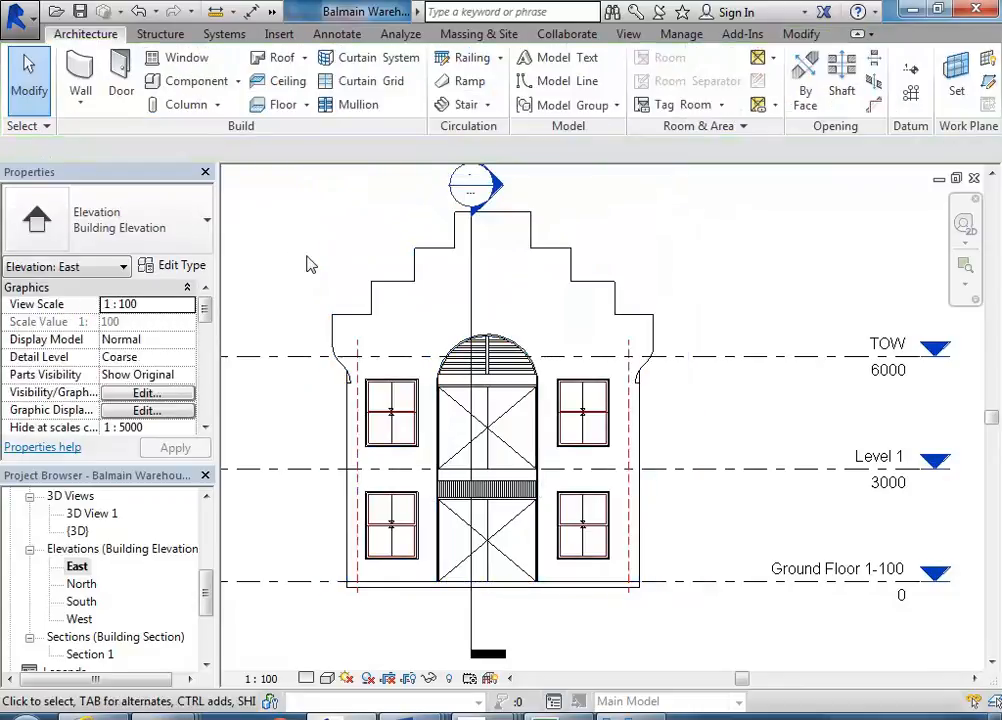
- Zoom in on the reshaped left corner of the gable wall to inspect it
scroll(339, 386, up, 4)
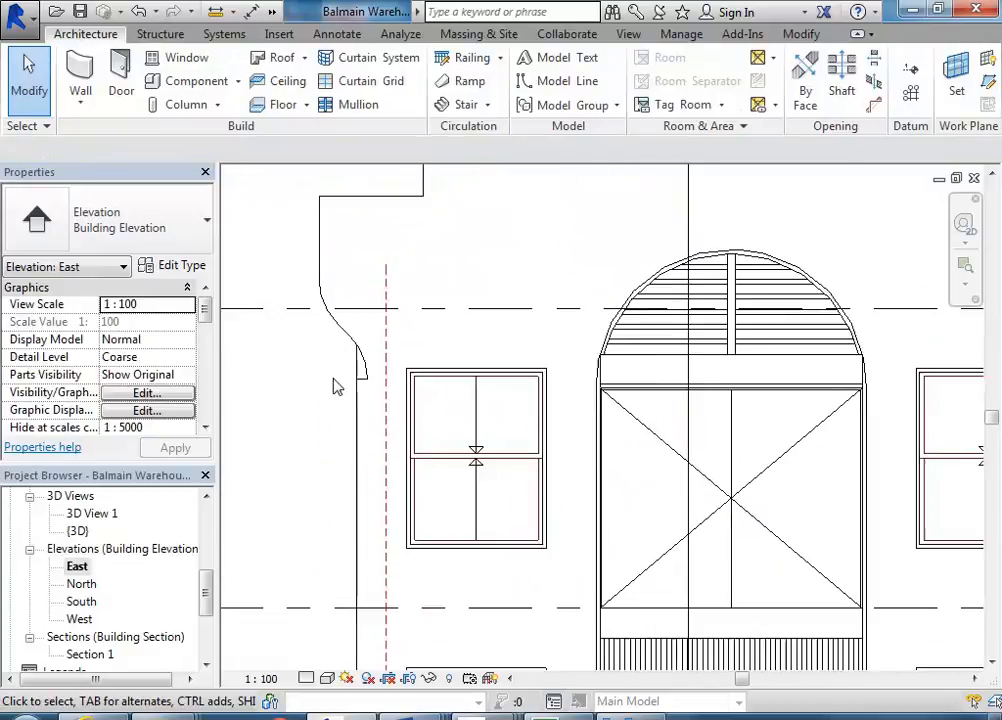
click(343, 338)
scroll(358, 380, up, 3)
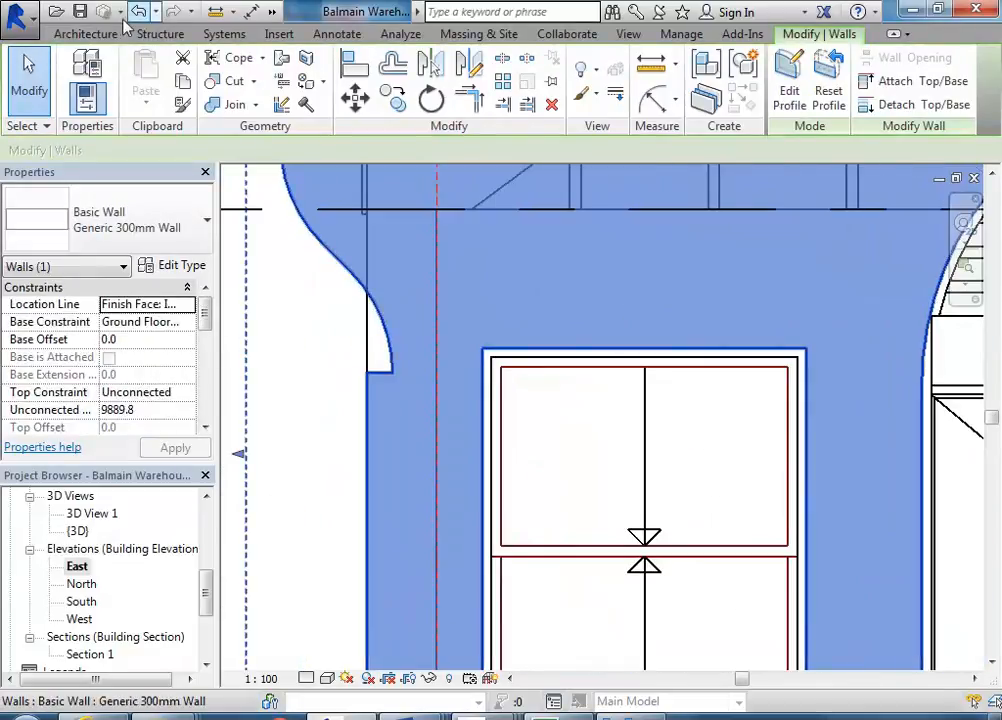
scroll(499, 304, down, 5)
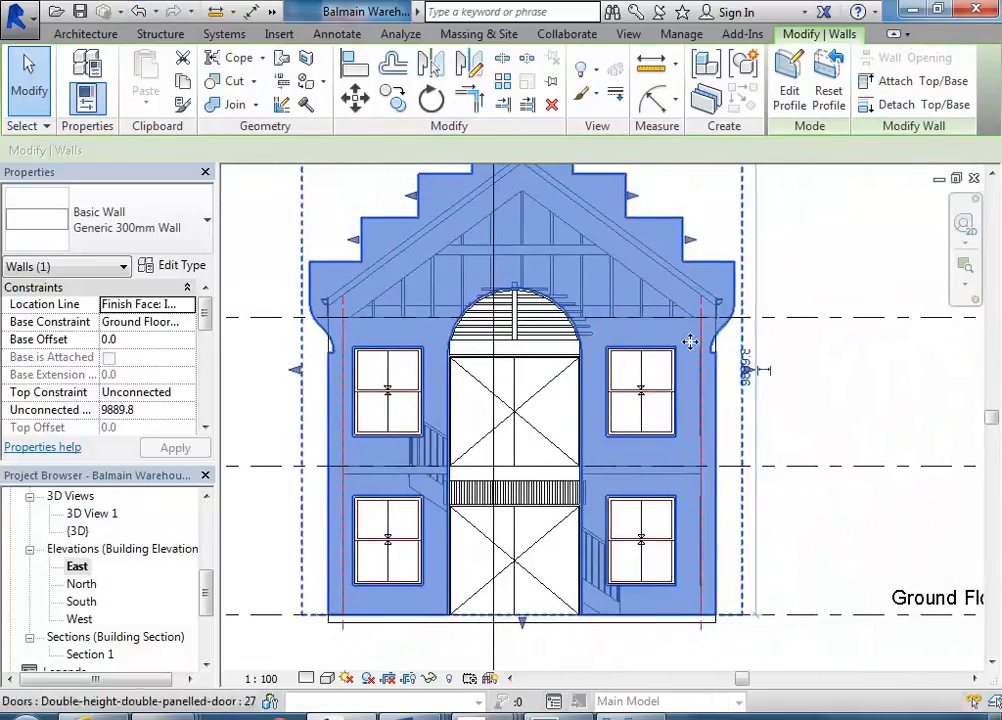
scroll(714, 342, up, 3)
scroll(714, 342, up, 1)
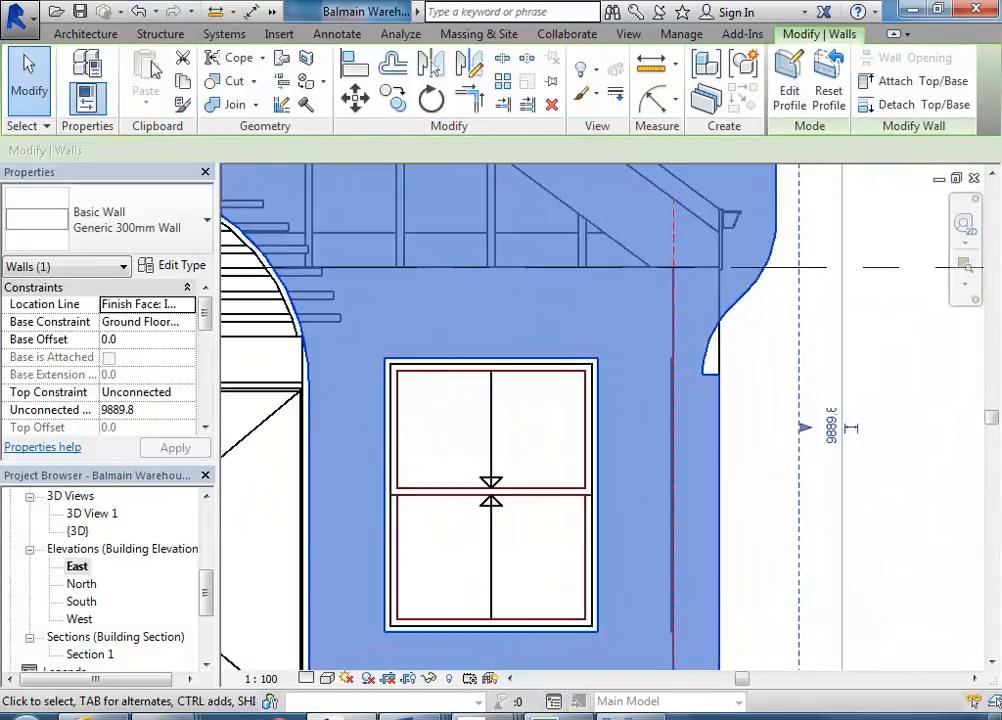
click(140, 12)
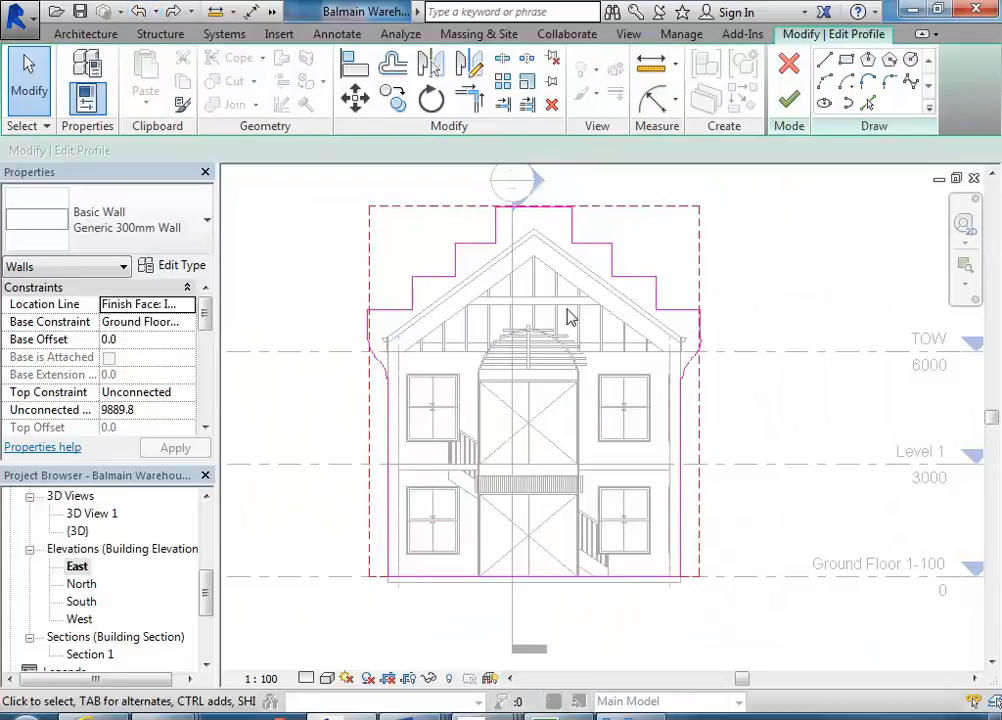
scroll(694, 358, up, 5)
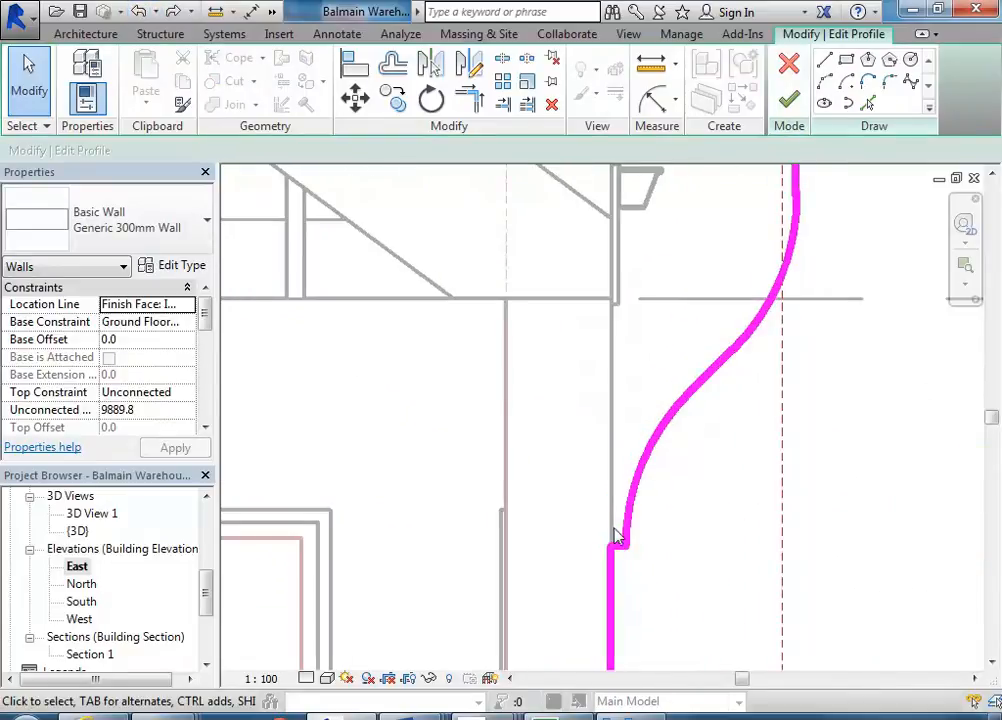
click(788, 64)
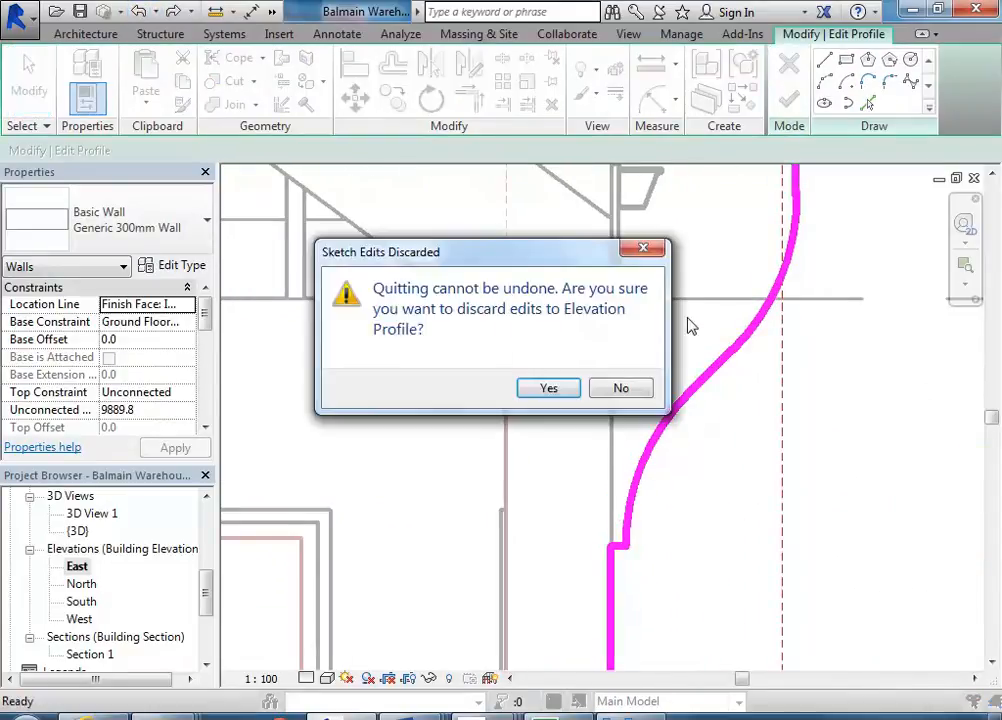
click(612, 390)
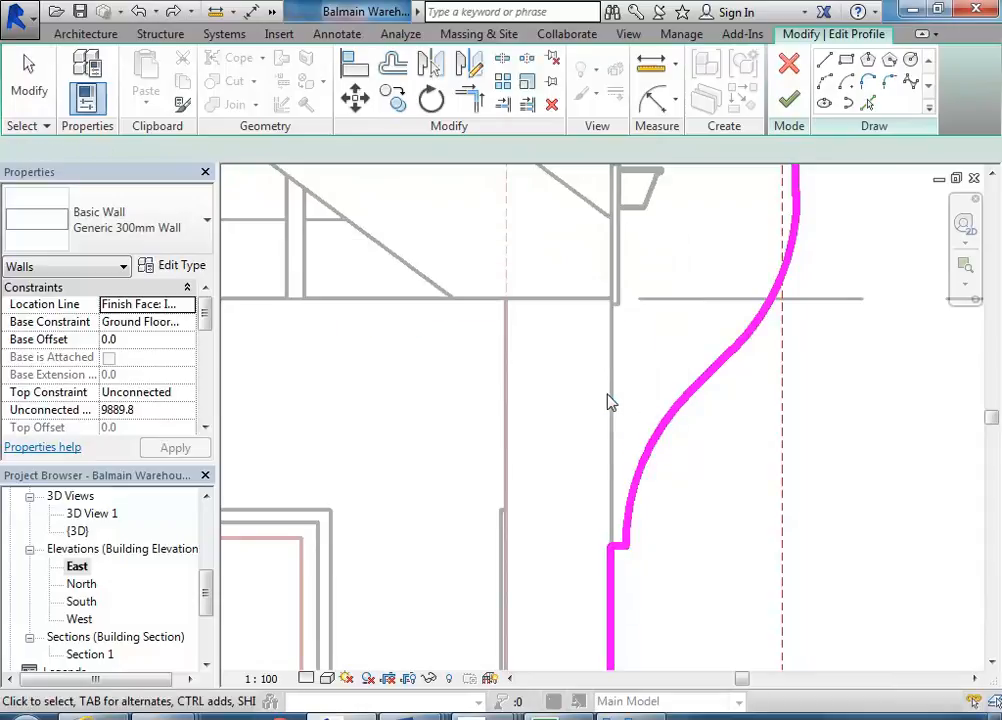
click(788, 64)
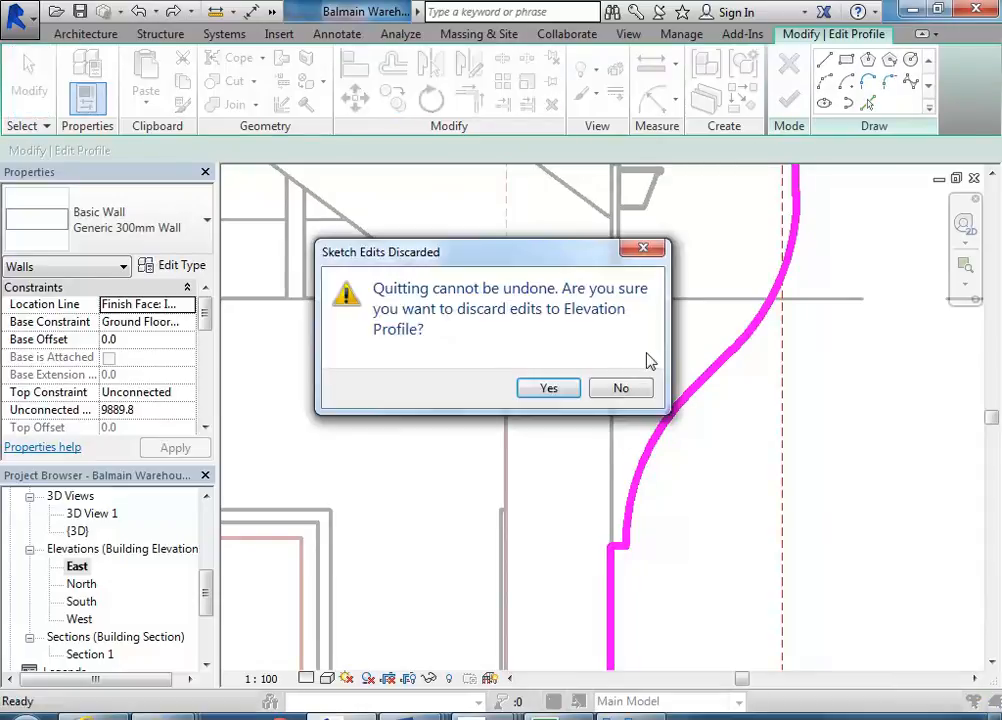
click(549, 390)
- Deselect the wall and inspect both curved corners of the reshaped gable profile in the East elevation
scroll(557, 405, down, 4)
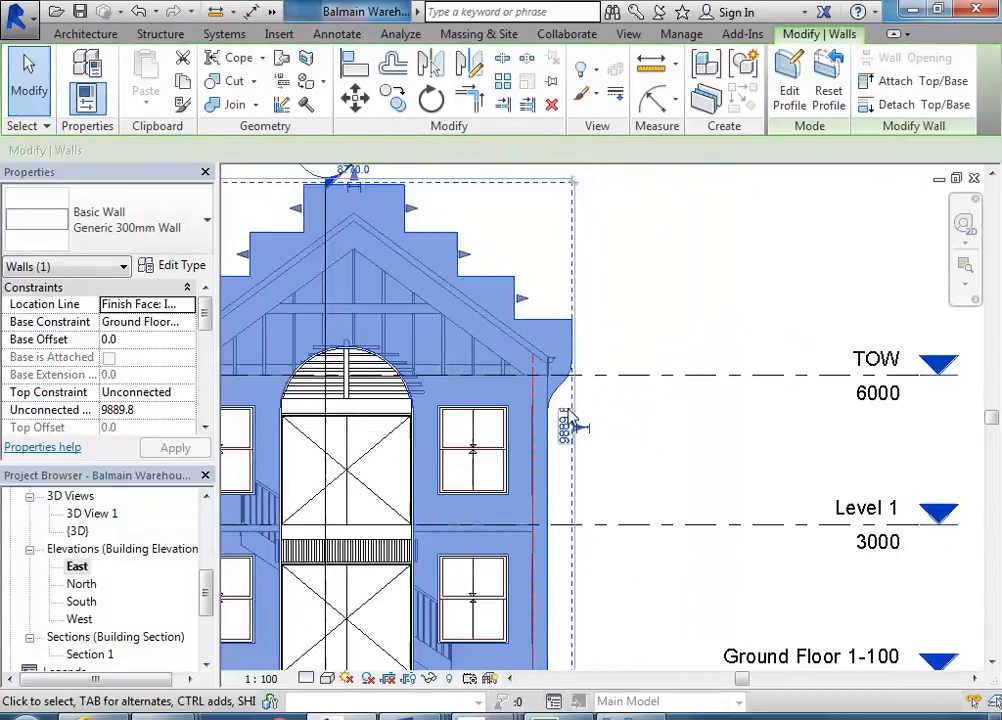
click(389, 436)
scroll(463, 420, up, 5)
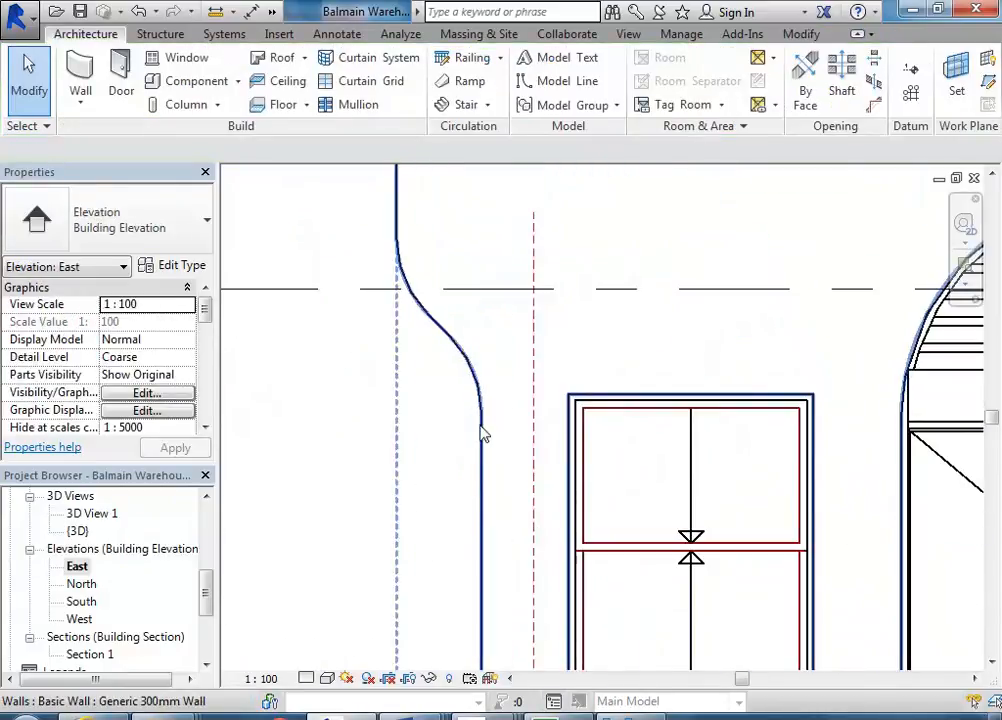
scroll(467, 403, up, 3)
scroll(467, 403, down, 6)
middle_drag(540, 444, 406, 433)
scroll(403, 407, down, 5)
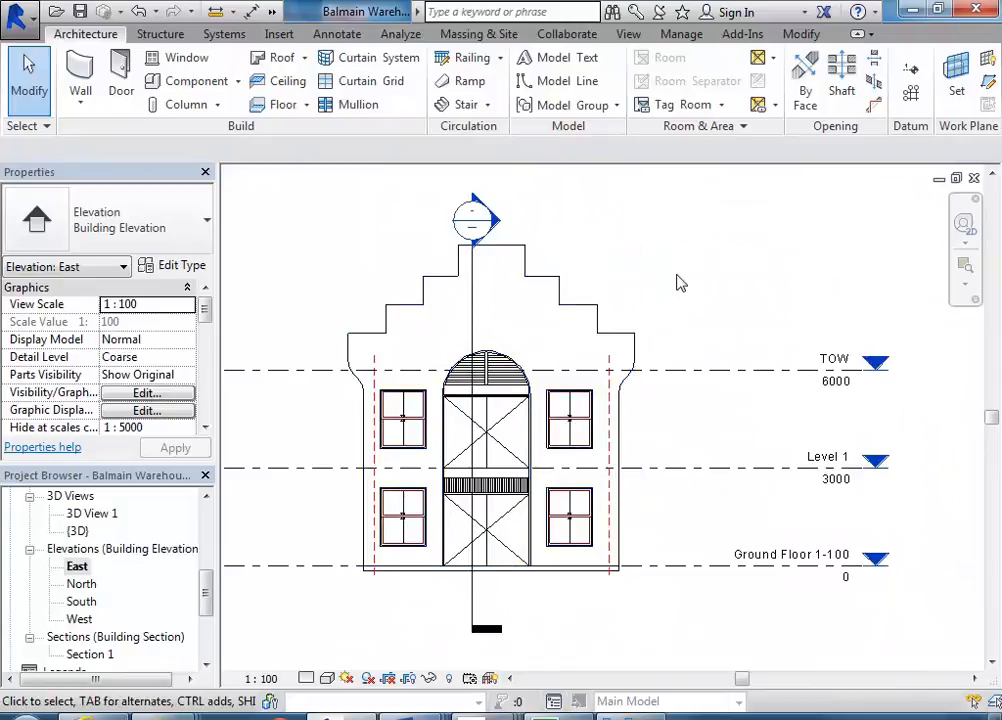
- Open the default 3D view and orbit around the building to examine the stepped gable wall
click(271, 12)
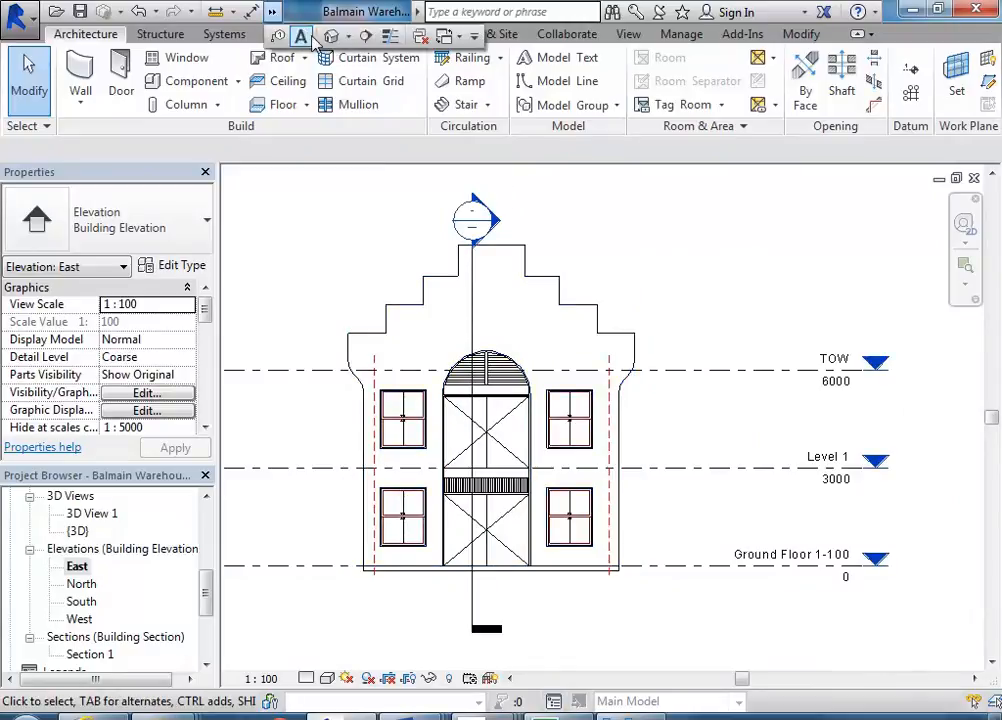
click(331, 38)
scroll(561, 432, down, 6)
middle_drag(590, 351, 577, 363)
shift+middle_drag(577, 592, 530, 510)
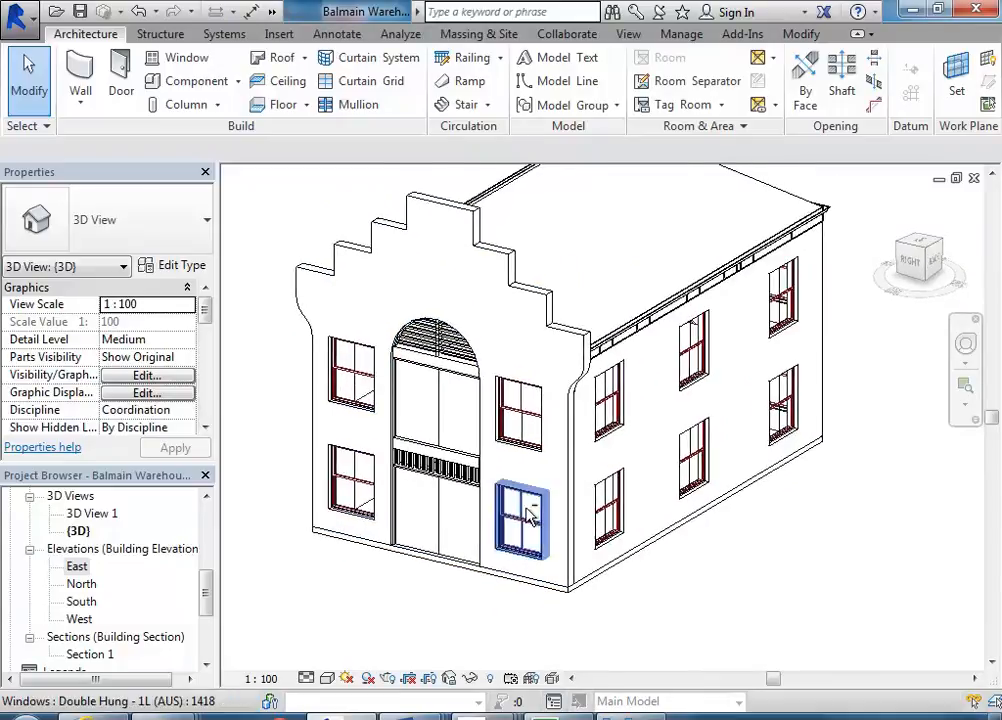
middle_drag(437, 584, 462, 602)
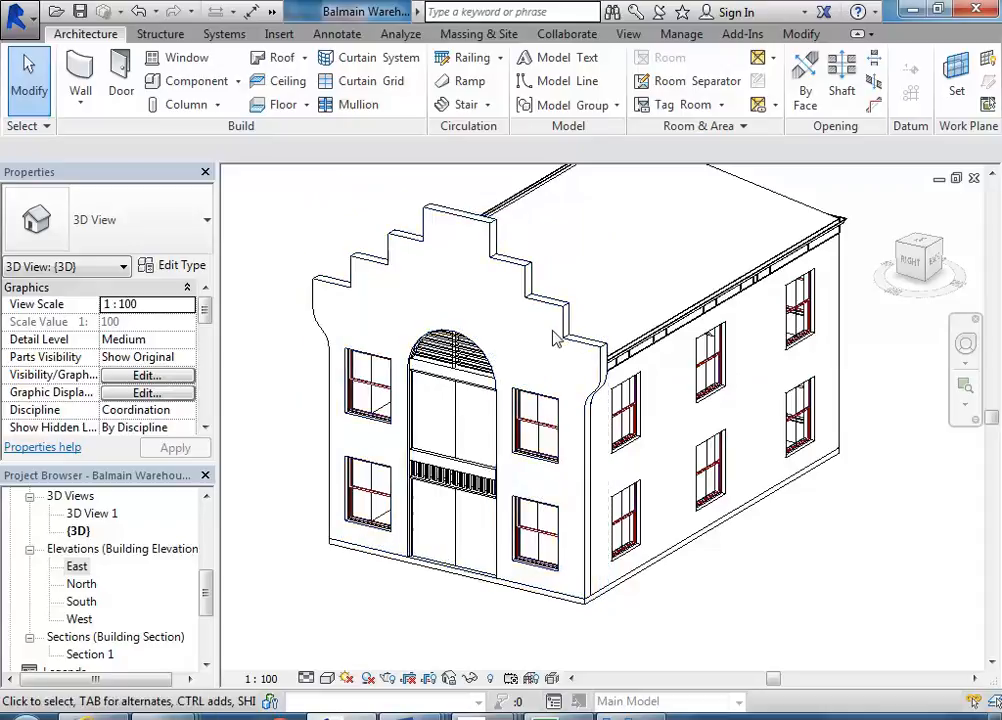
- Start creating a new in-place model component
click(239, 82)
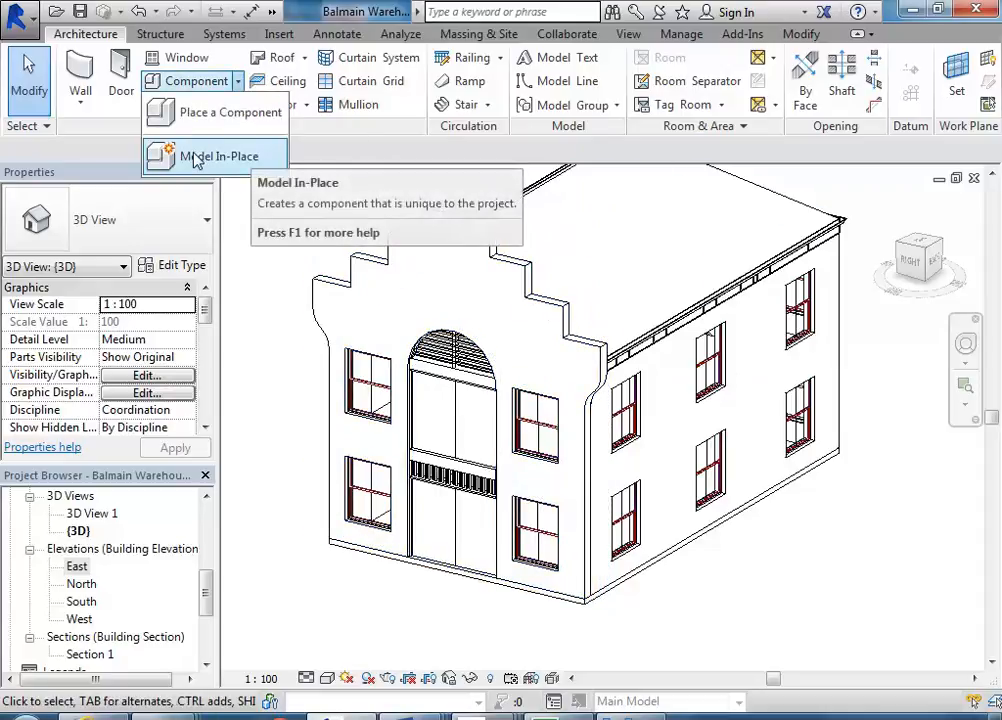